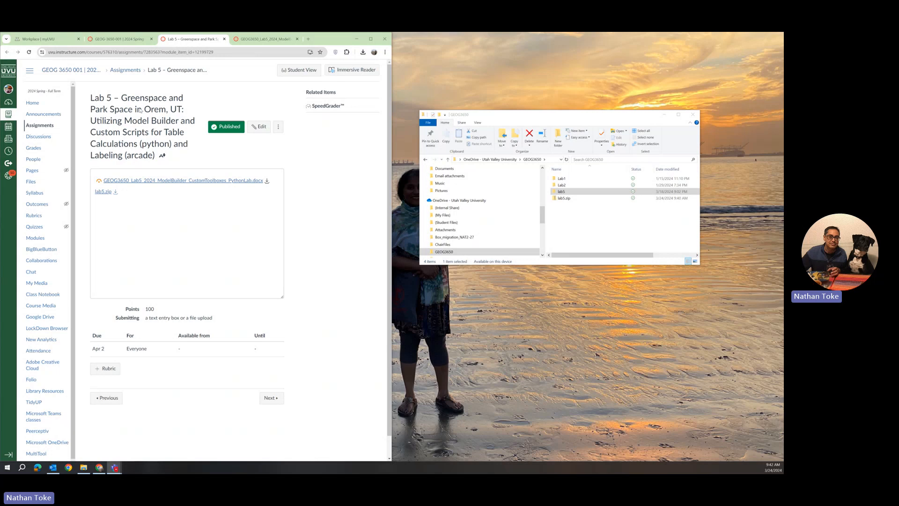
- Review the Weeks 9-10 module in the course modules list and return to the Lab 5 assignment page
click(121, 39)
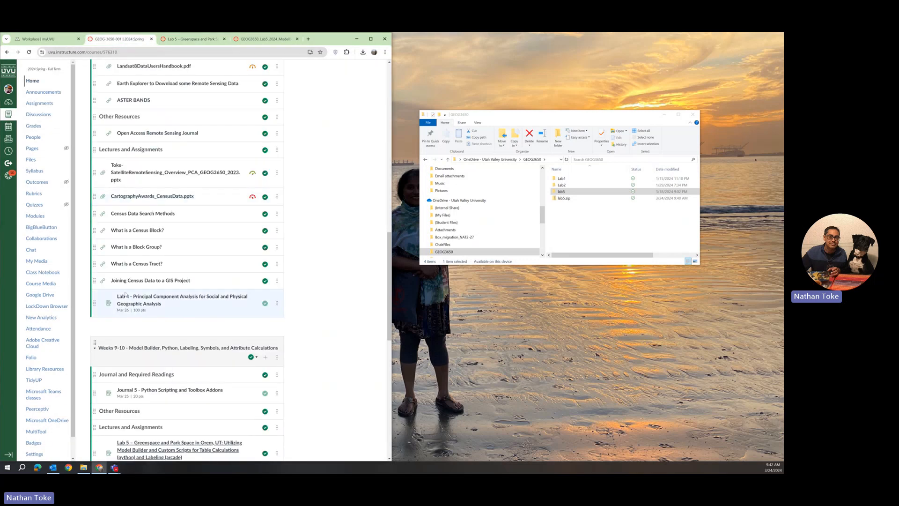
scroll(131, 314, down, 2)
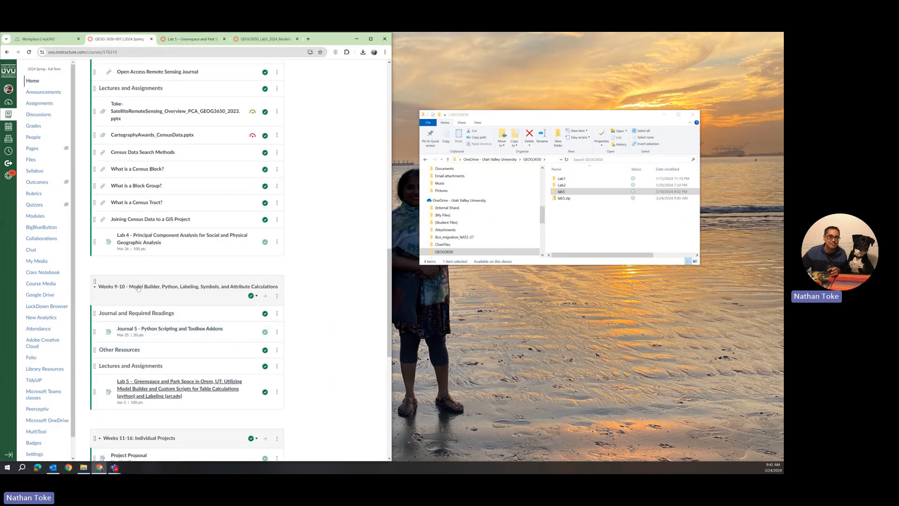
click(185, 41)
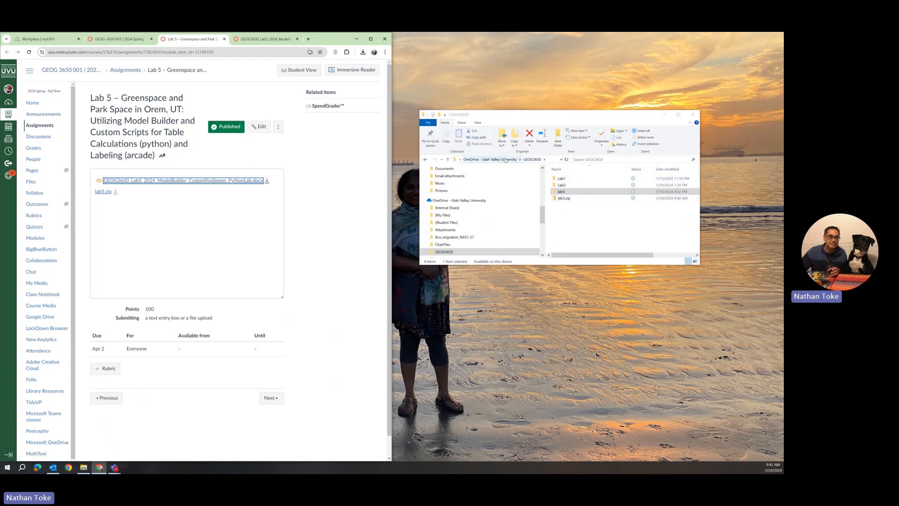
- In File Explorer, open the extracted lab5 folder in GEOG3650 and launch the Lab5_start.aprx project
right_click(562, 198)
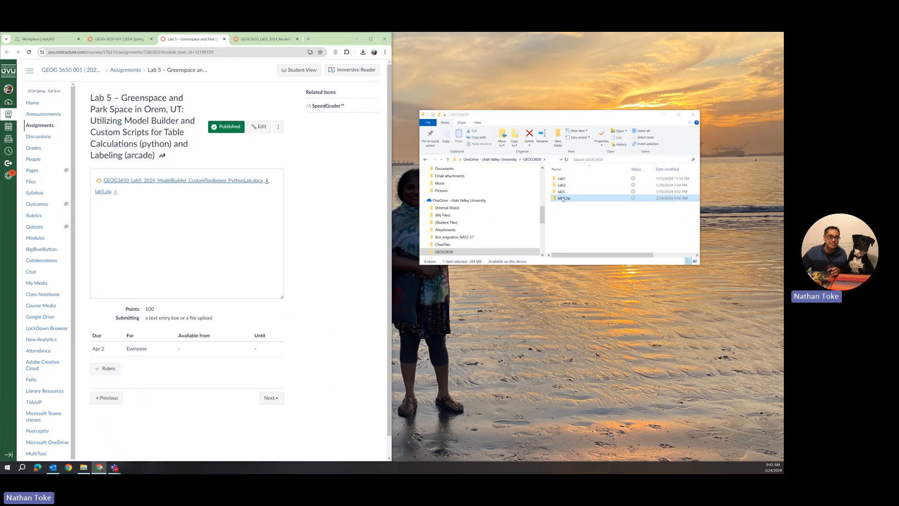
click(561, 230)
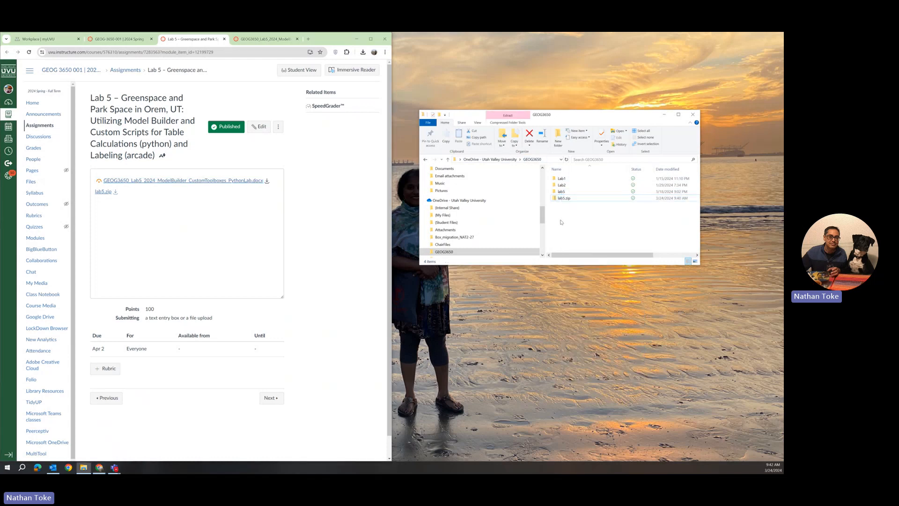
double_click(562, 192)
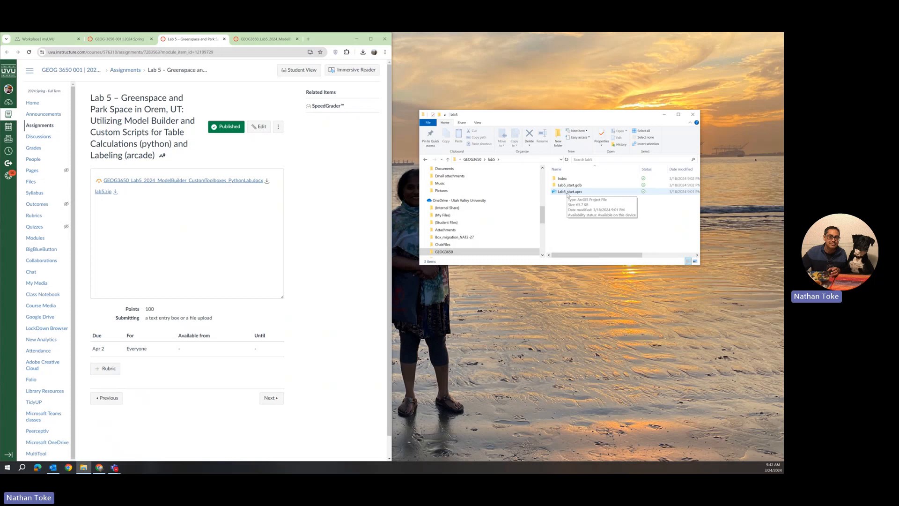
double_click(569, 194)
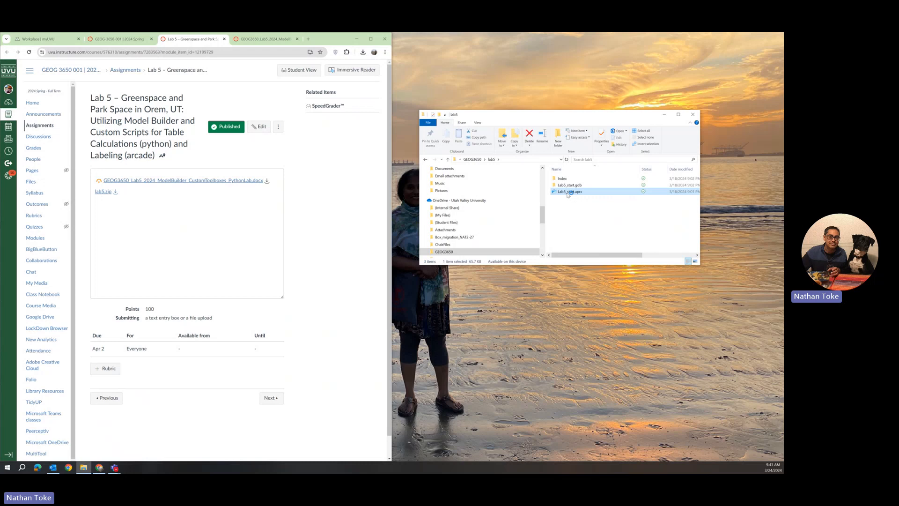
- Switch to the browser's Lab 5 instructions document, narrow the browser window and enlarge the document text for reading
click(265, 39)
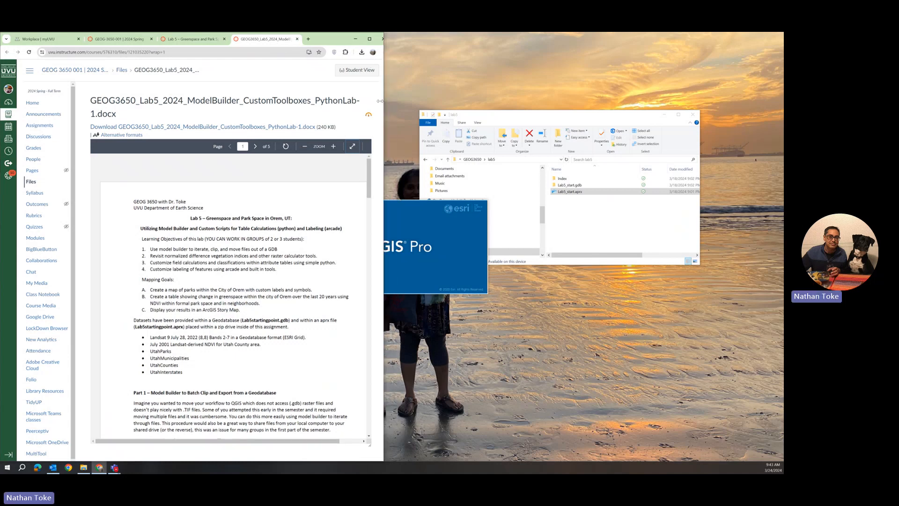
drag(392, 96, 347, 102)
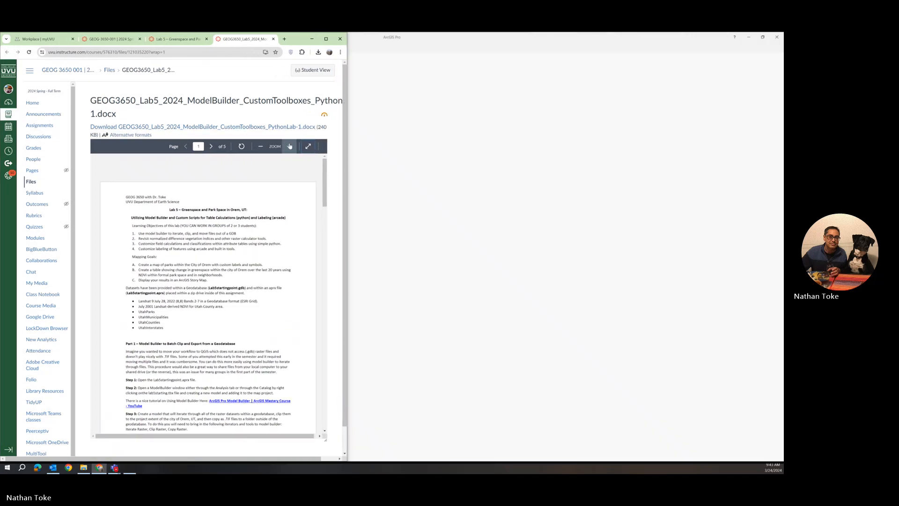
click(289, 146)
click(289, 146)
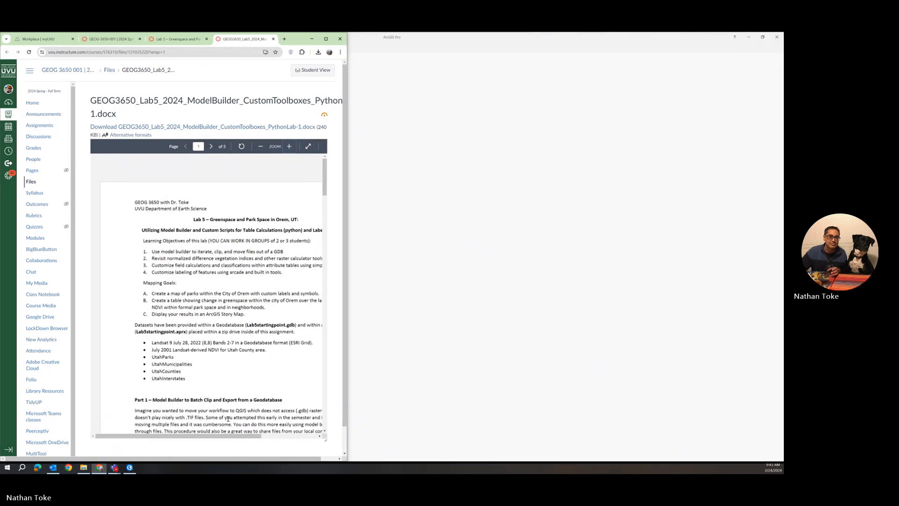
drag(241, 437, 258, 438)
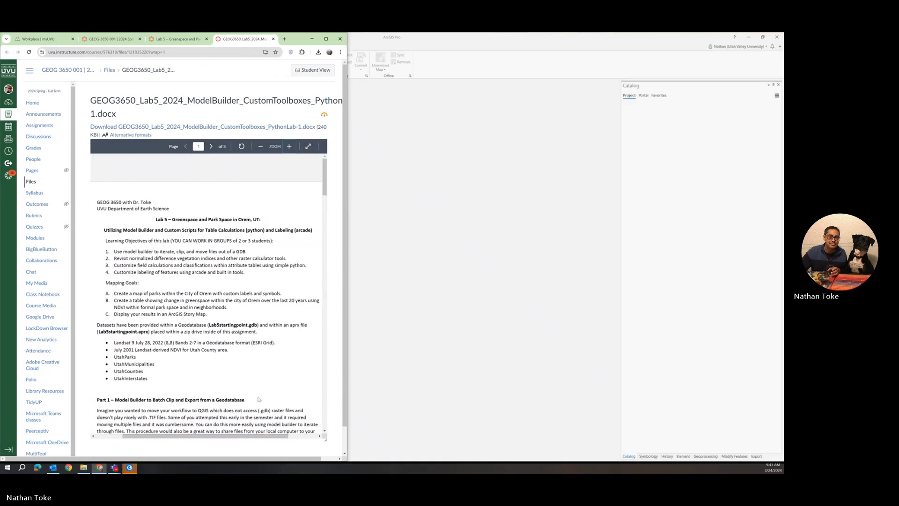
scroll(248, 265, down, 1)
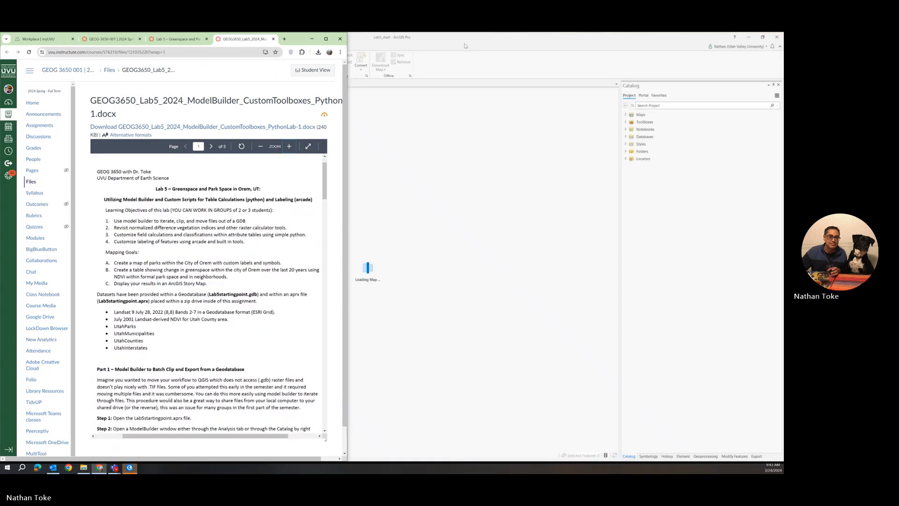
- Switch to ArcGIS Pro and fit its restored window beside the browser at nearly full screen height, with a narrower Catalog pane
click(559, 49)
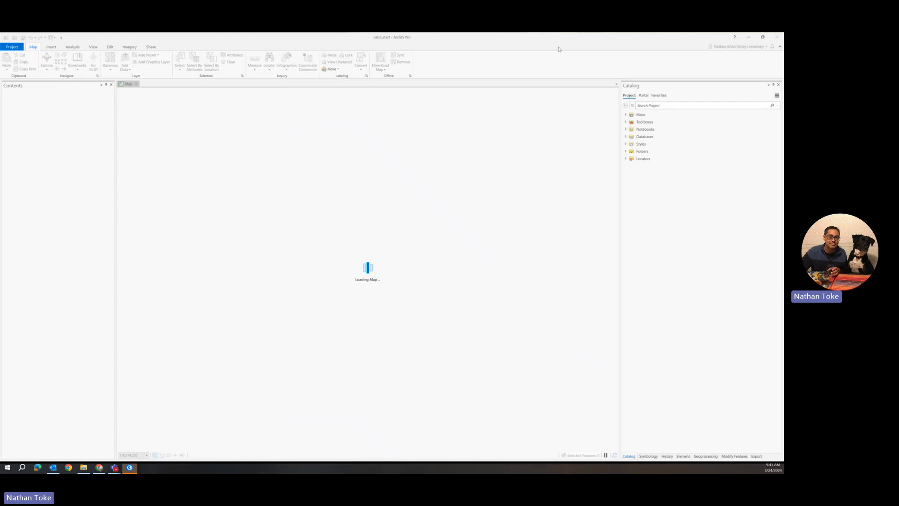
double_click(558, 49)
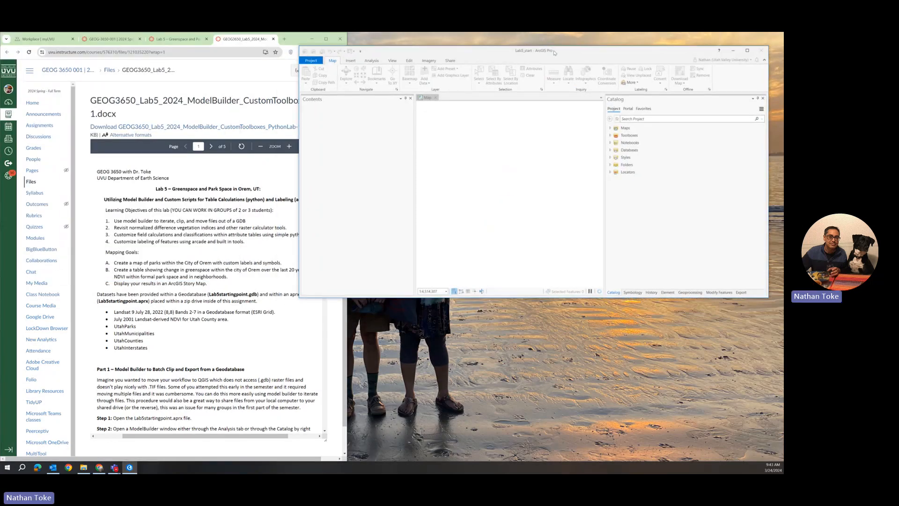
drag(554, 51, 554, 41)
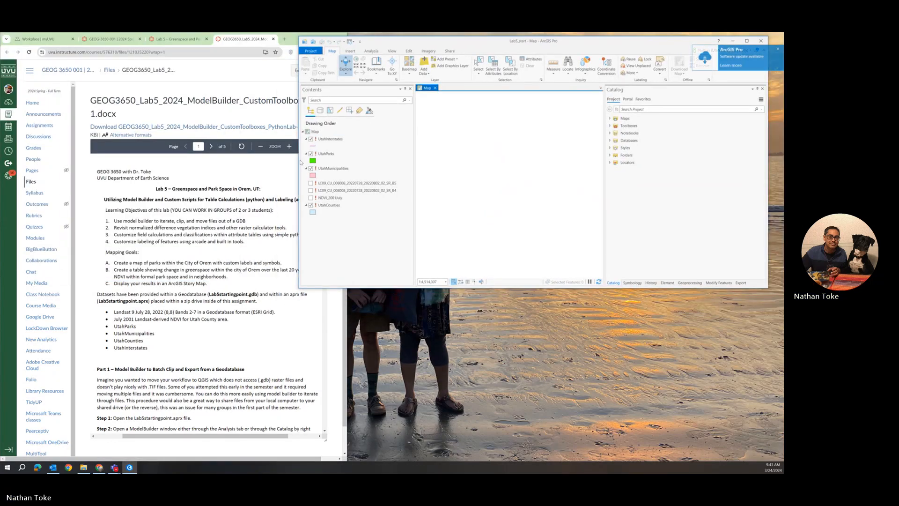
drag(301, 162, 349, 161)
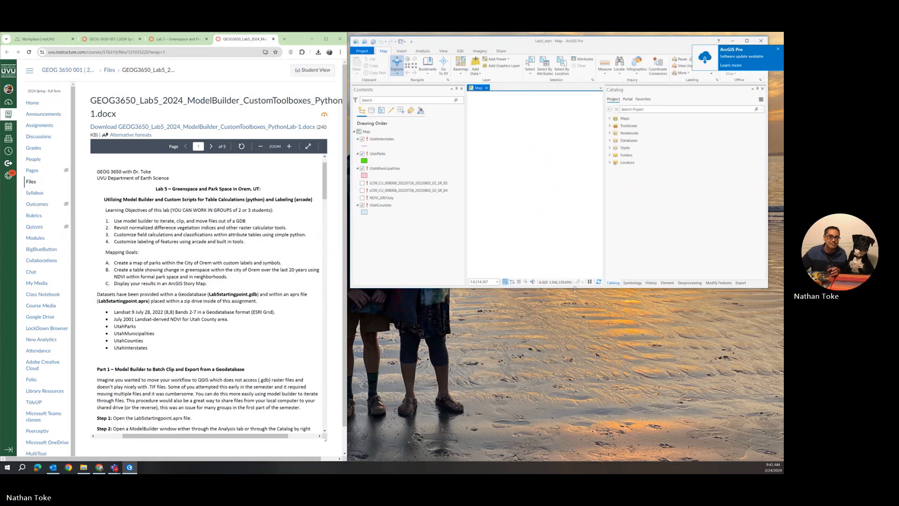
drag(575, 289, 557, 460)
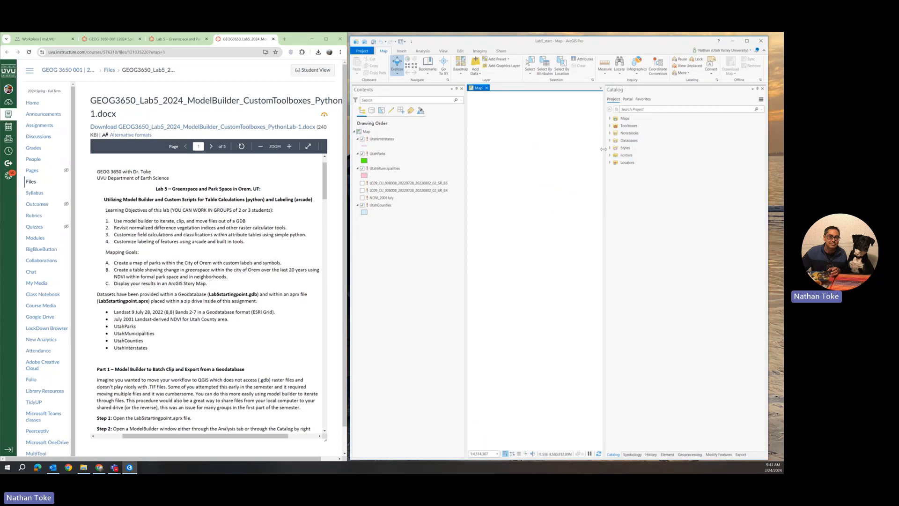
drag(603, 149, 647, 149)
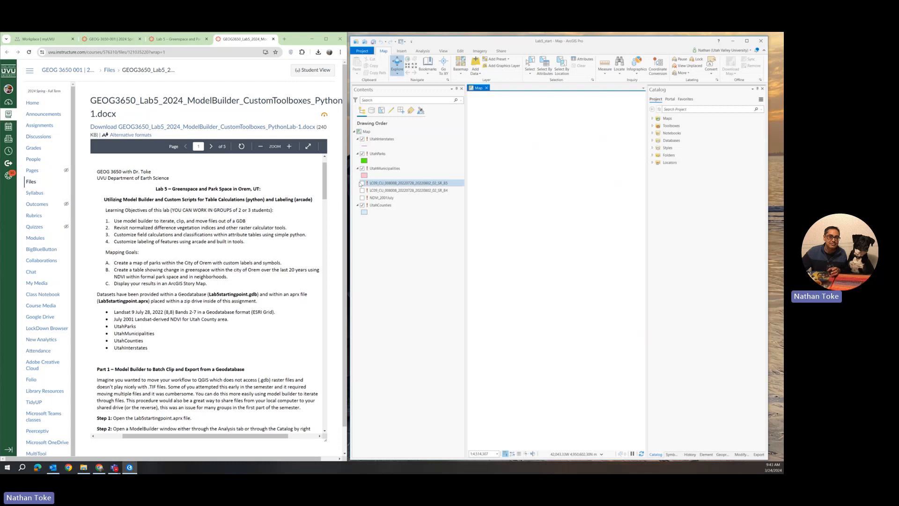
drag(348, 177, 346, 177)
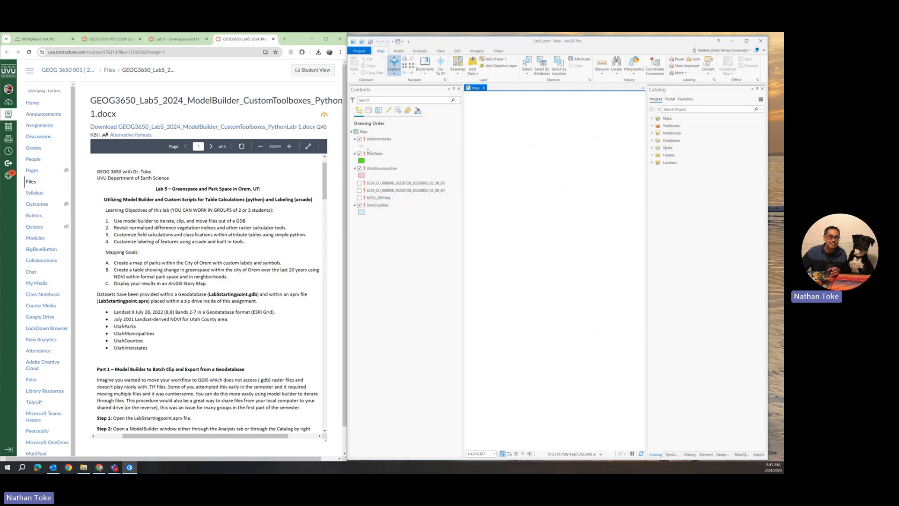
- Add a folder connection to the lab5 folder on New Volume (D:), inside OneDrive - Utah Valley University > GEOG3650
click(380, 140)
click(652, 155)
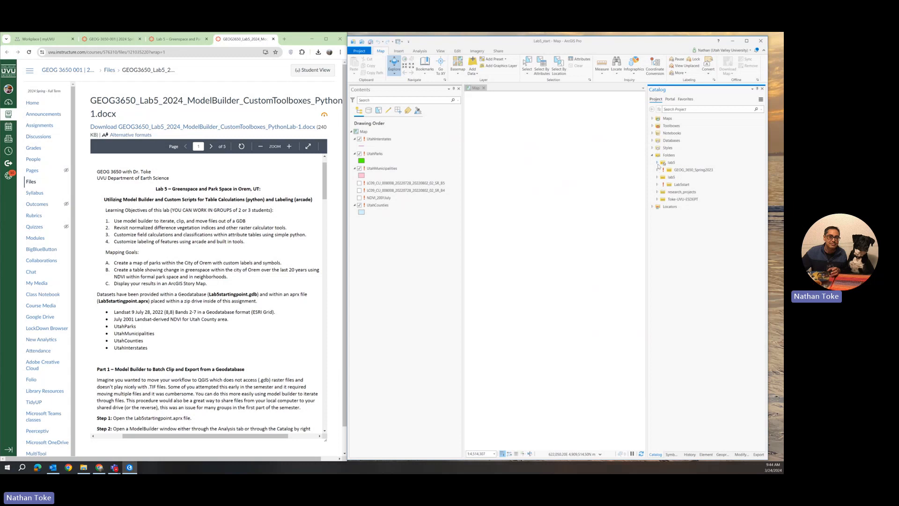
right_click(661, 156)
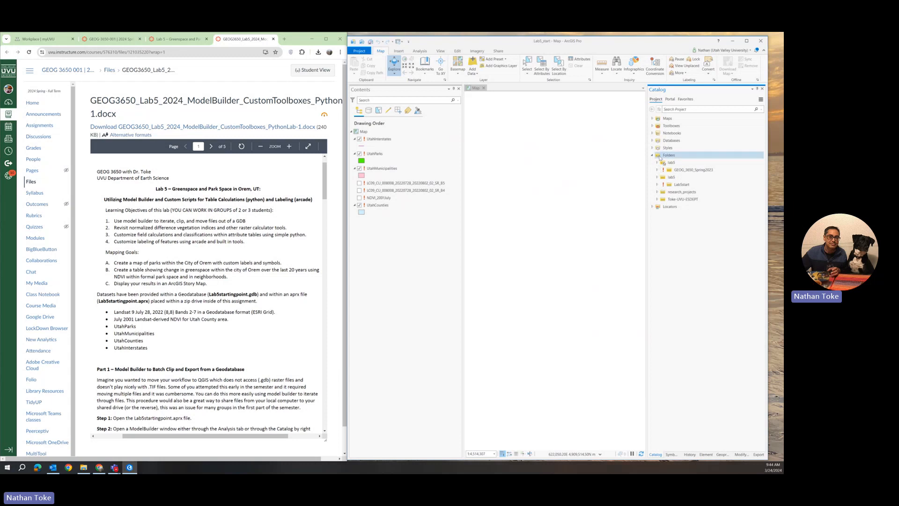
click(684, 159)
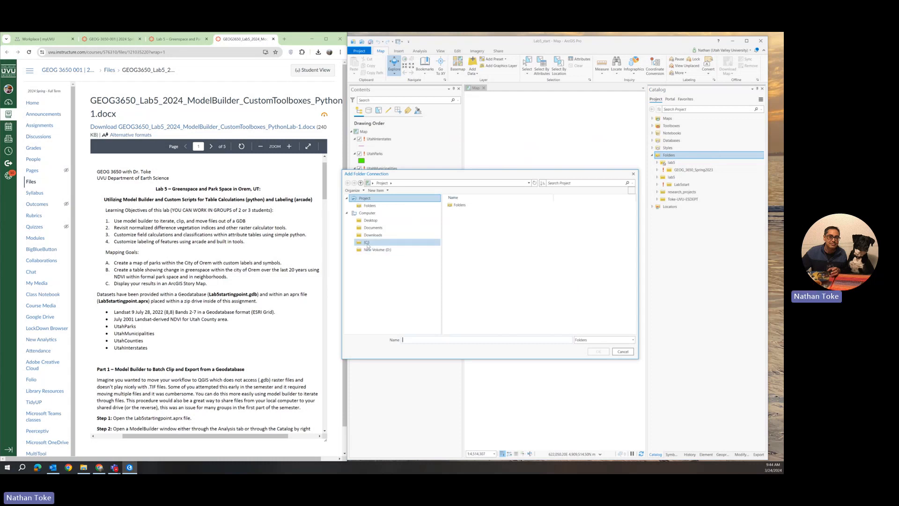
click(377, 250)
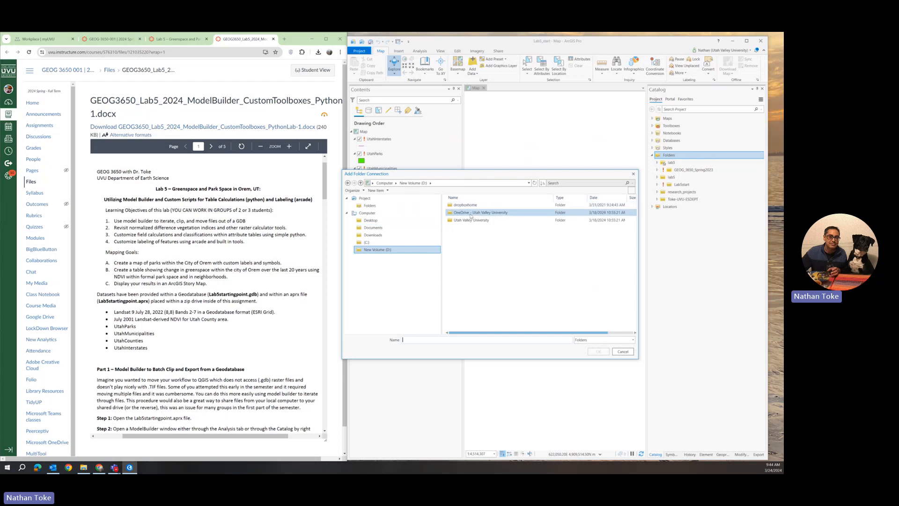
double_click(471, 213)
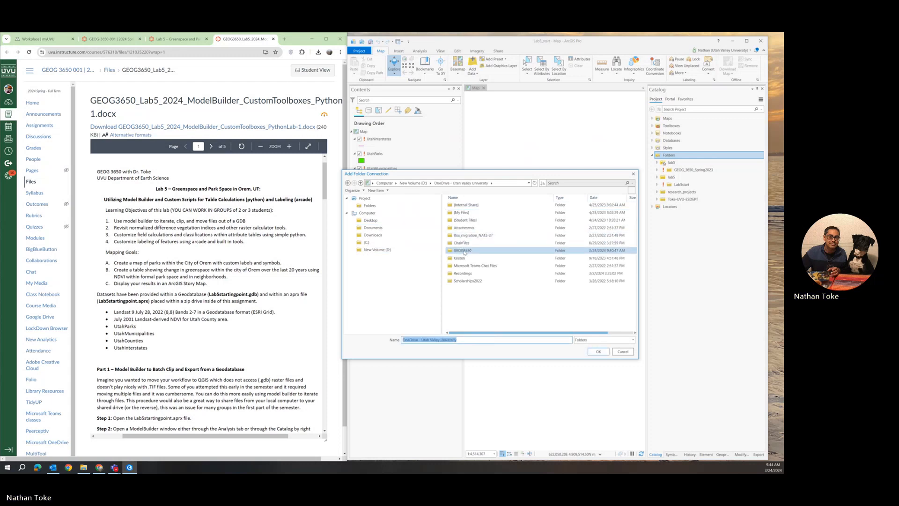
double_click(464, 250)
click(459, 206)
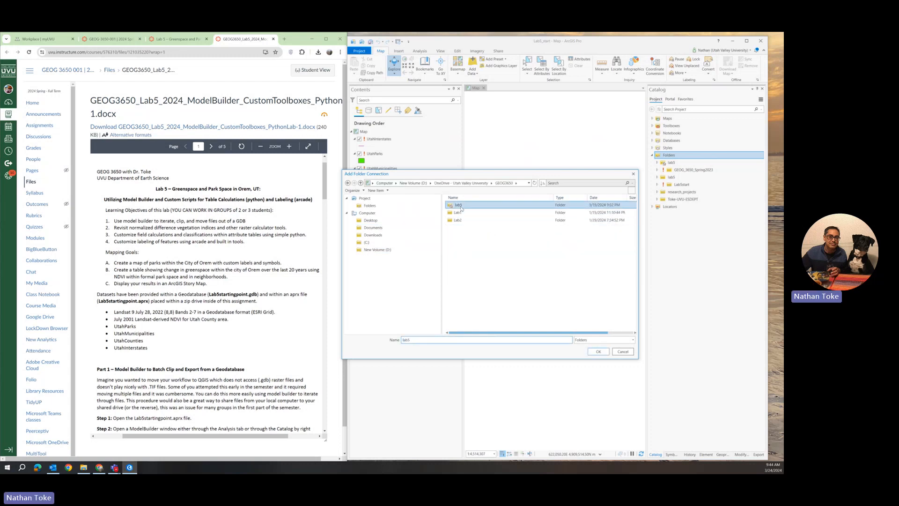
click(598, 352)
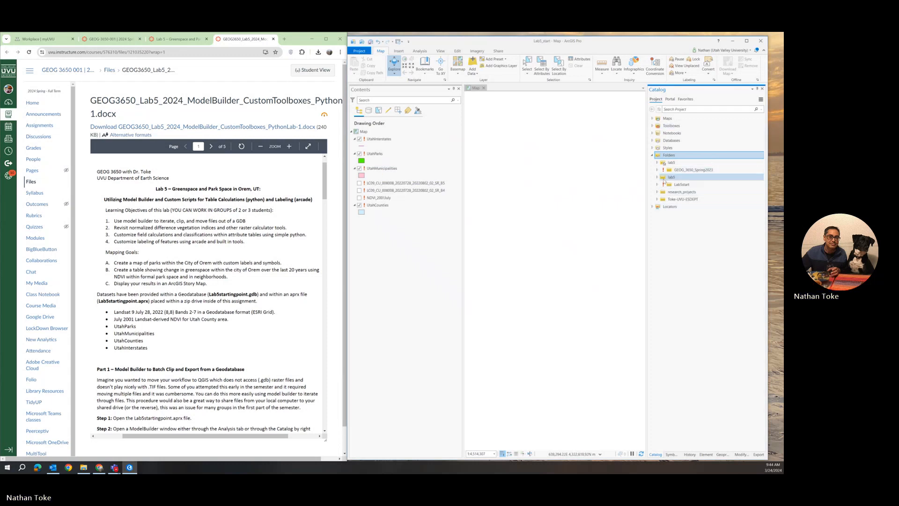
- Inspect the contents of the lab5 folder connection listed below GEOG_3650_Spring2023 and view its metadata
click(657, 178)
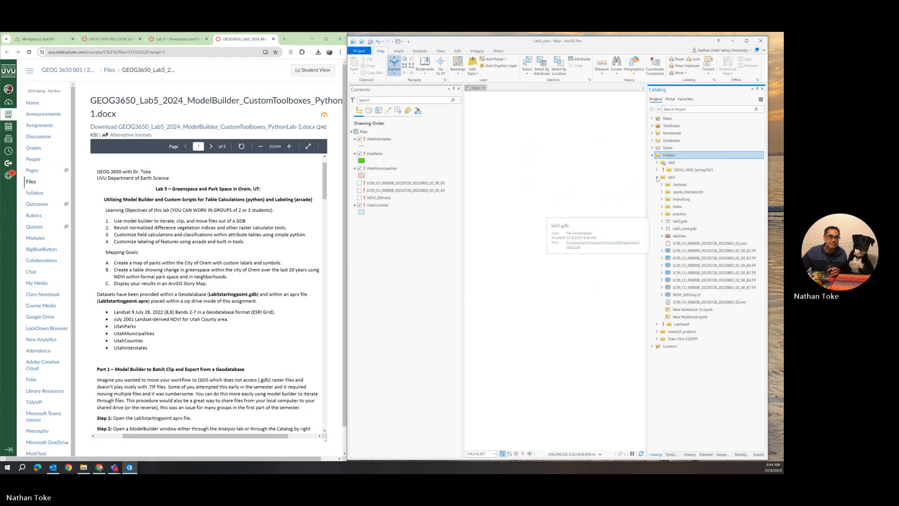
click(657, 178)
right_click(667, 178)
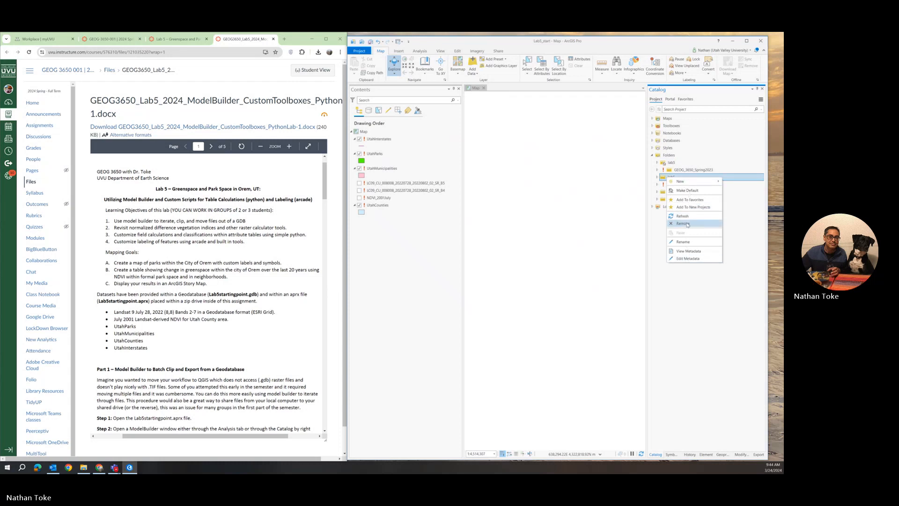
click(690, 252)
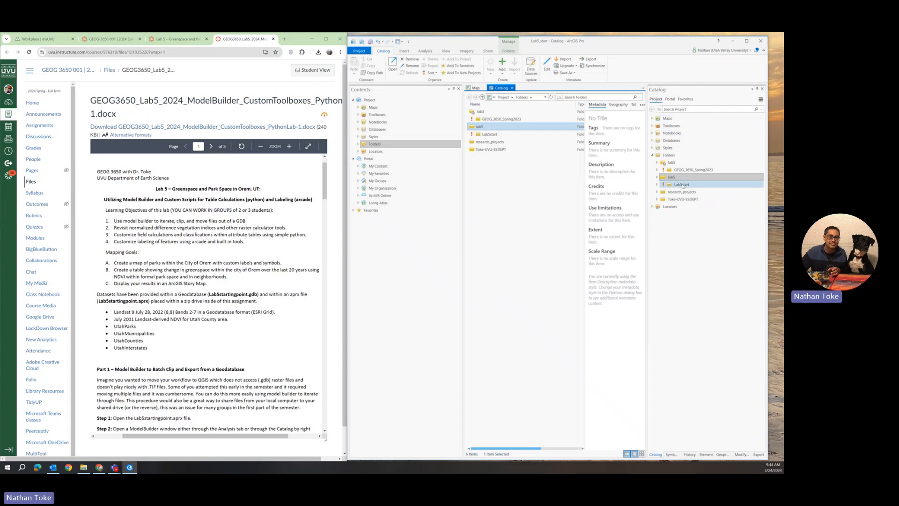
- Check the project's folder connections and expand the first lab5 folder to examine its contents
right_click(673, 165)
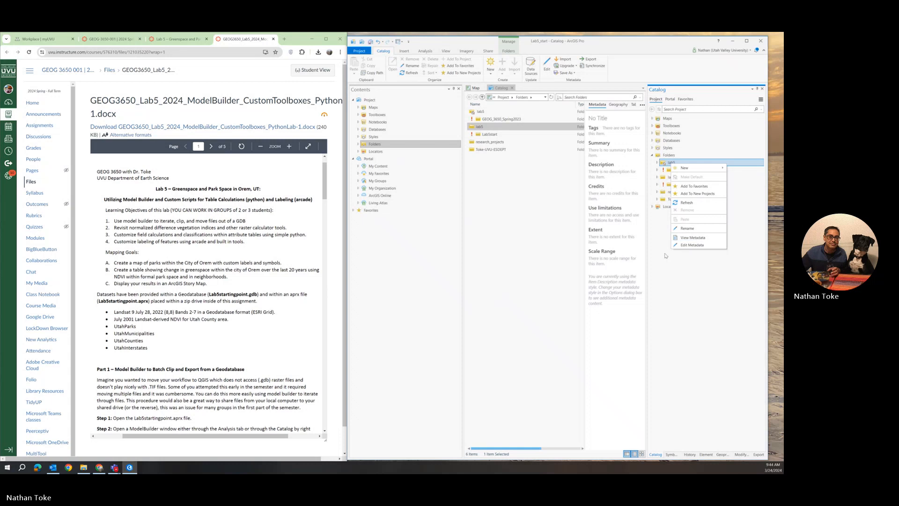
click(661, 219)
click(653, 156)
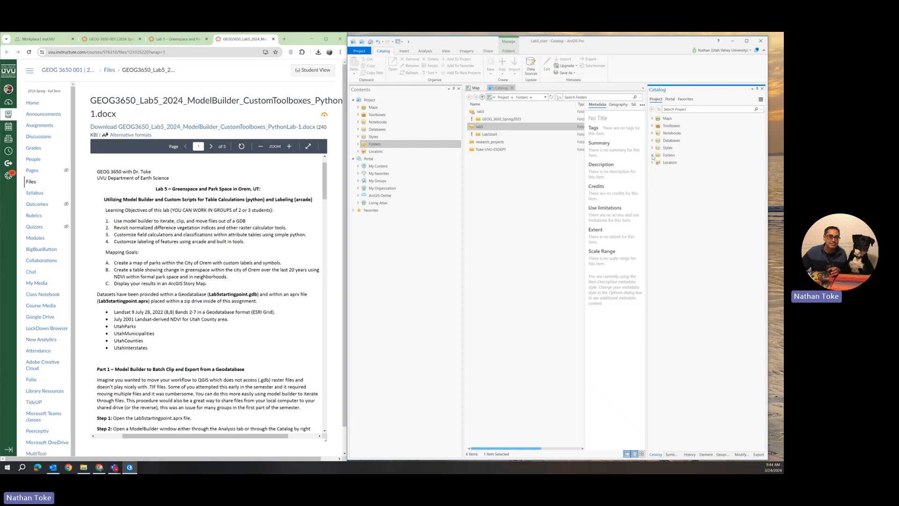
click(652, 156)
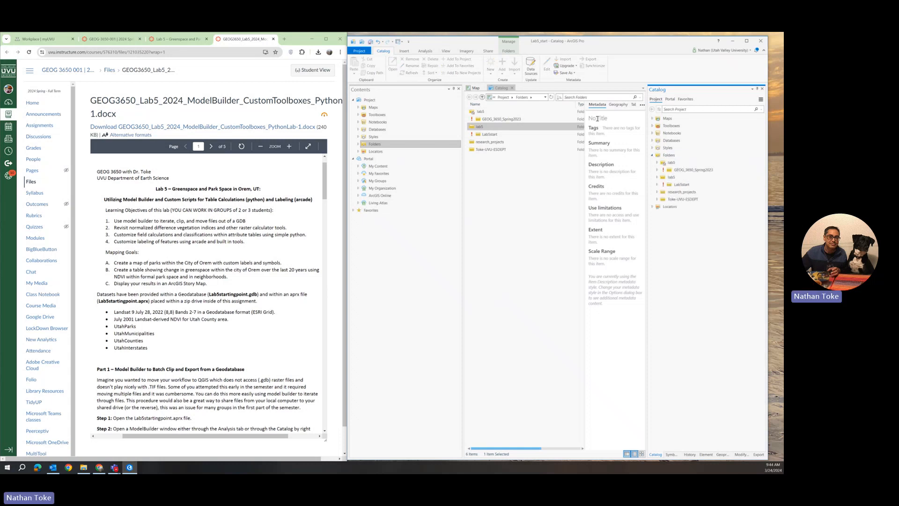
click(522, 216)
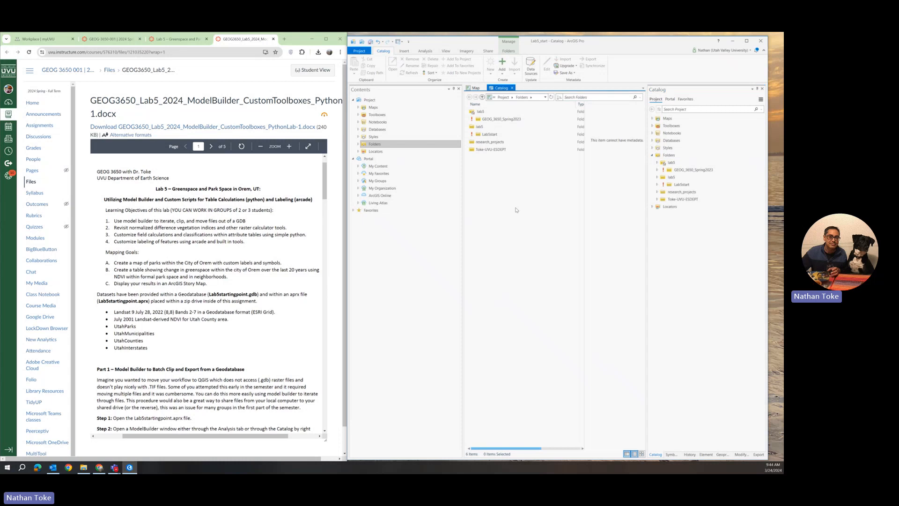
click(697, 186)
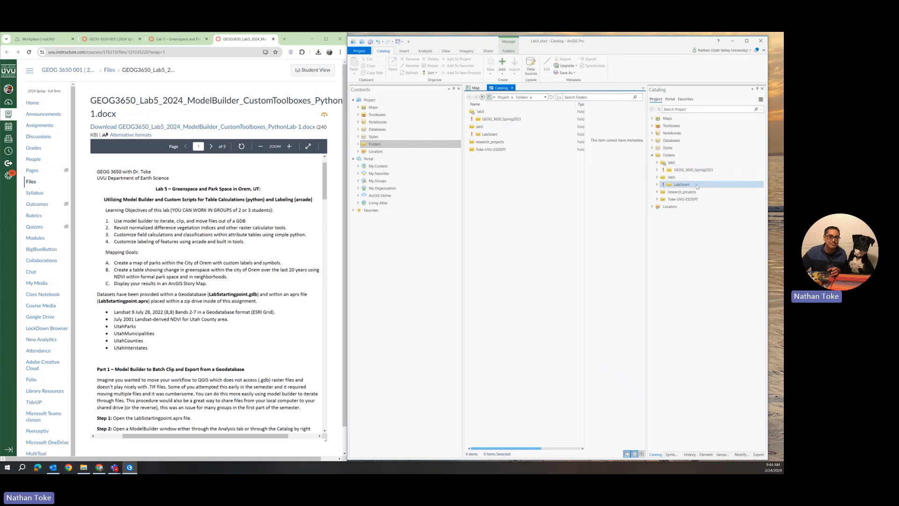
click(656, 162)
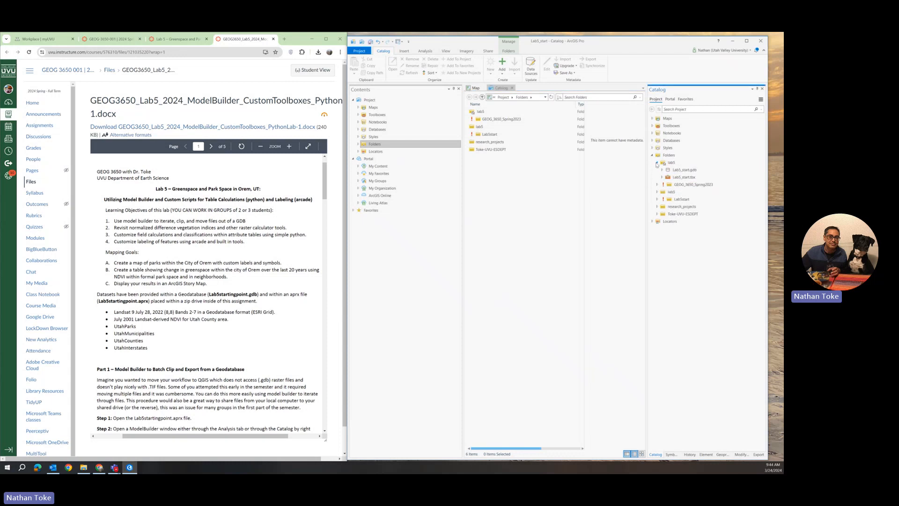
- Expand Lab5_start.gdb in the first lab5 folder connection to examine the rasters and feature classes it contains
click(670, 171)
click(668, 178)
click(662, 170)
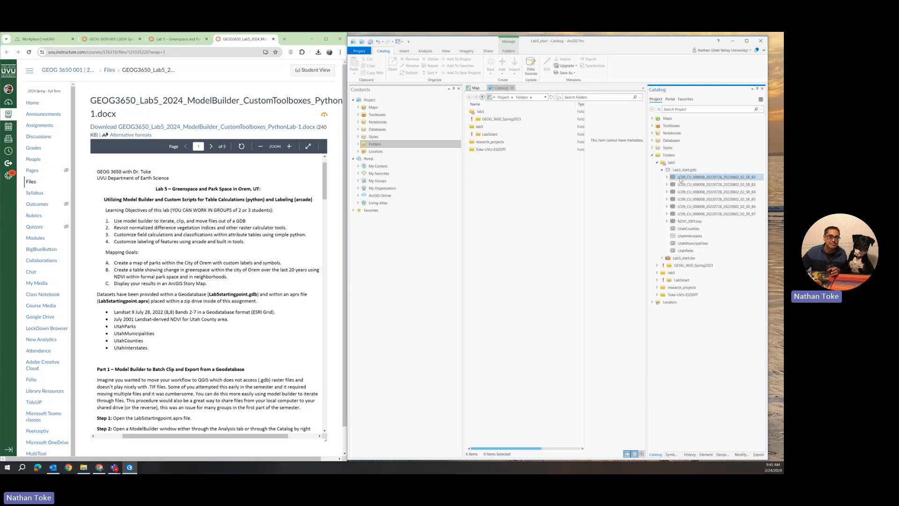
click(543, 211)
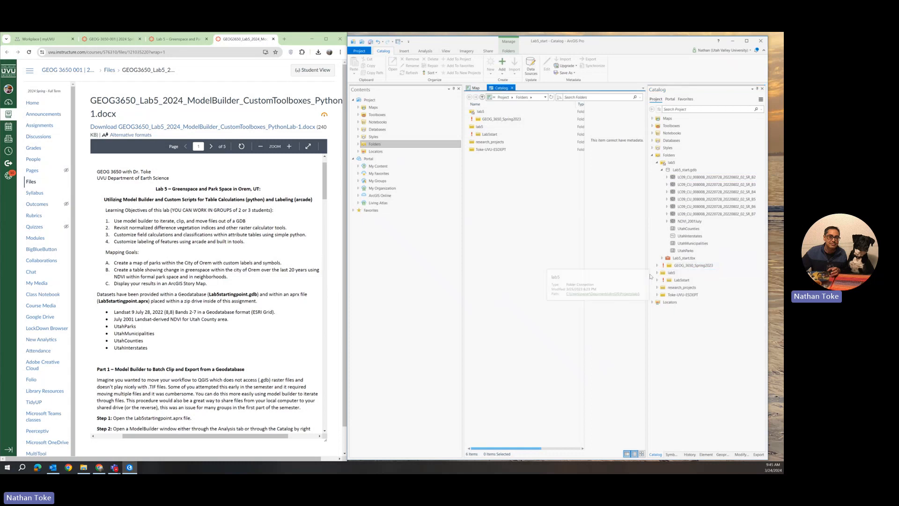
- Examine the contents of the second lab5 folder connection, and collapse that folder and Lab5_start.gdb again
click(657, 273)
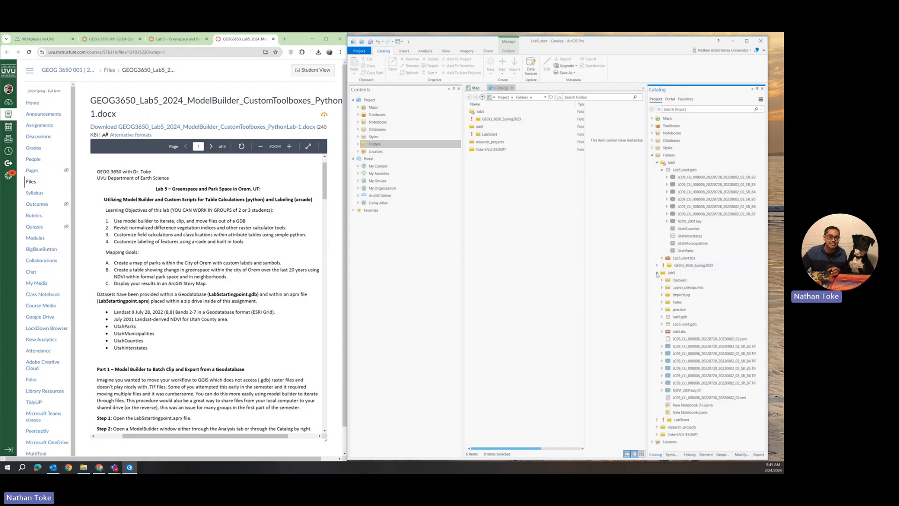
click(658, 273)
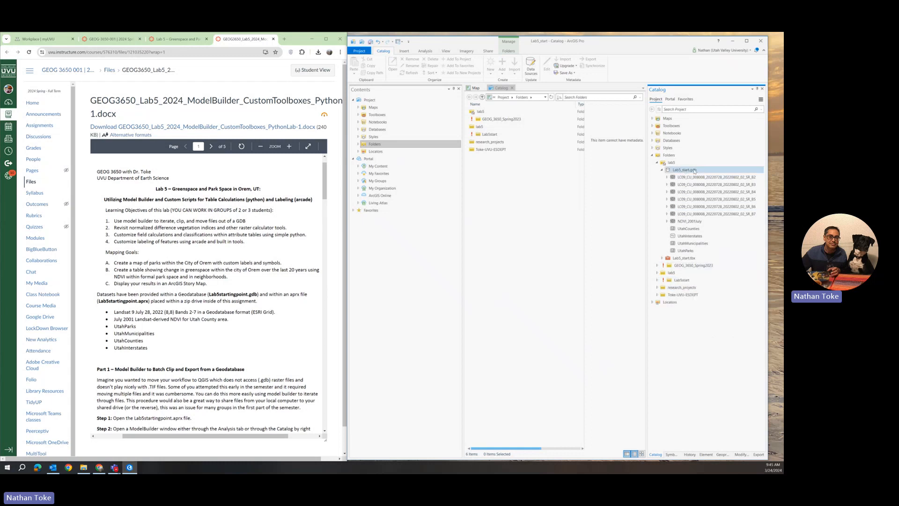
click(656, 162)
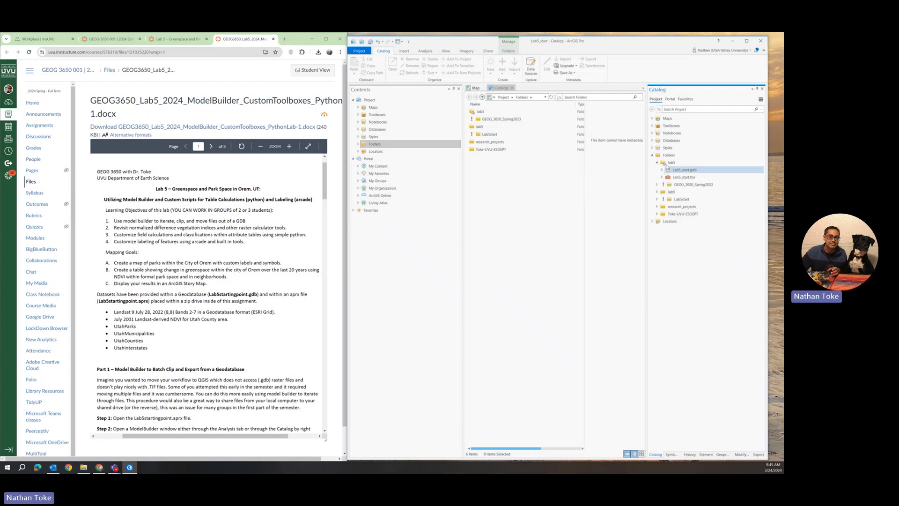
- Check the paths of Lab5_start.tbx and Lab5_start.gdb against the files of the lab5 folder in File Explorer
click(681, 178)
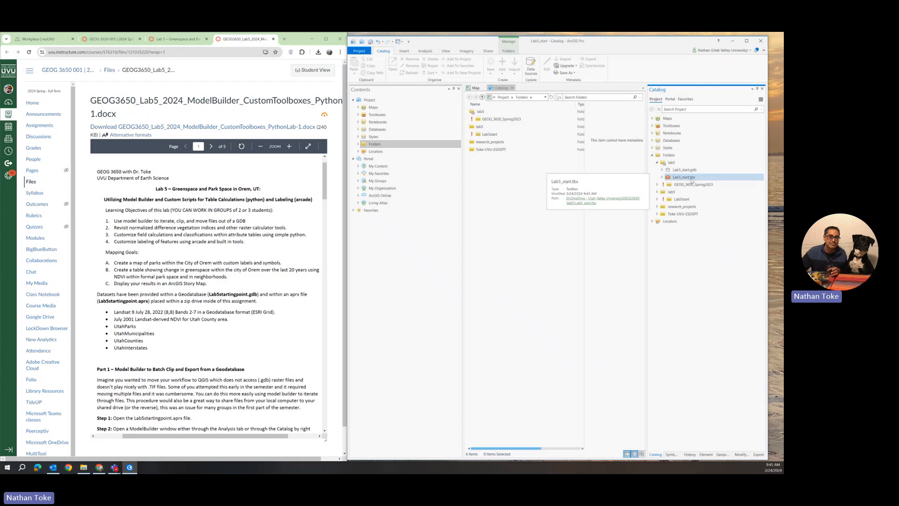
click(689, 171)
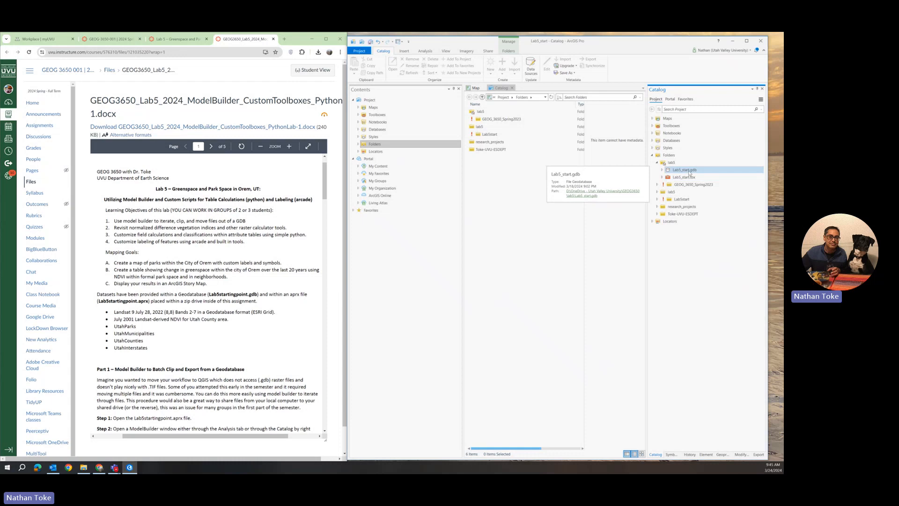
click(684, 178)
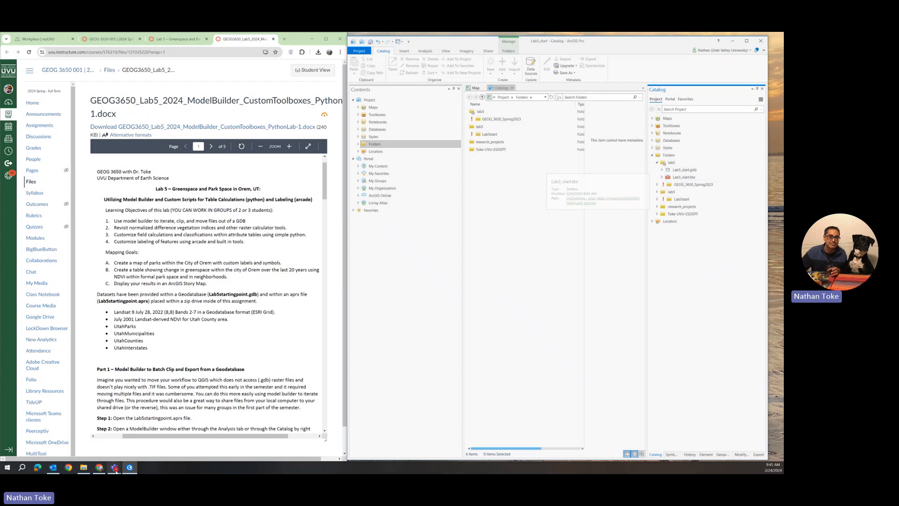
click(85, 467)
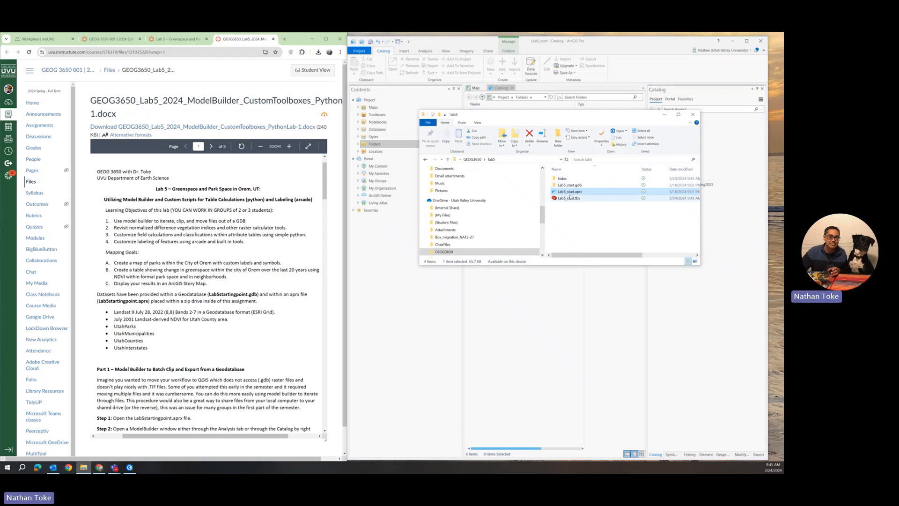
click(716, 190)
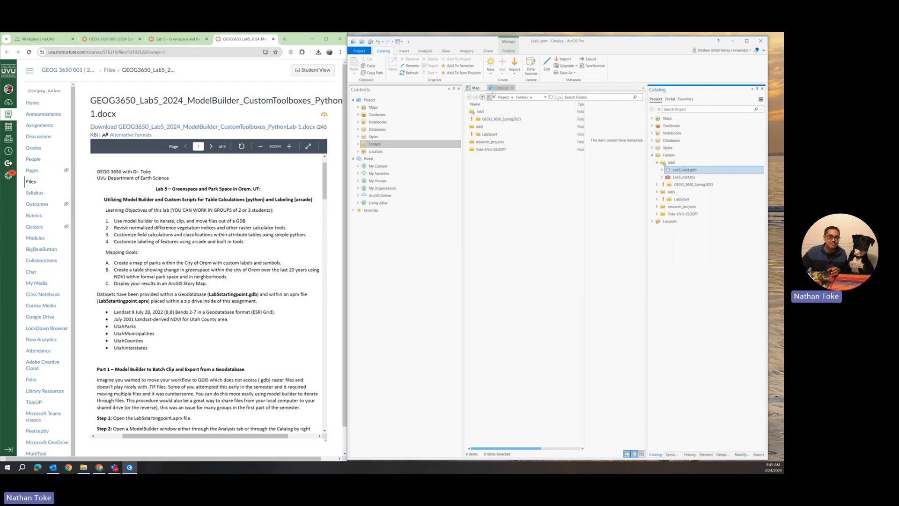
- Switch to the map view and check the data options of the UtahInterstates layer for a way to set its source
click(475, 88)
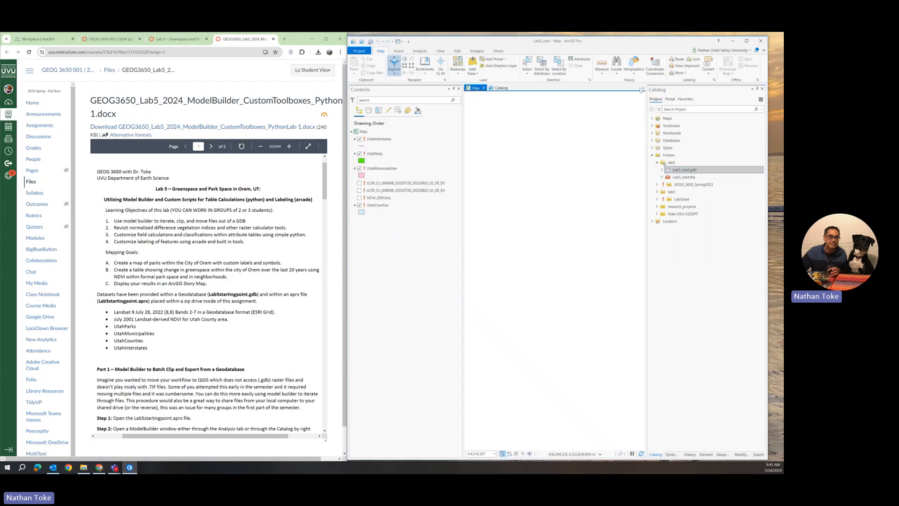
click(692, 171)
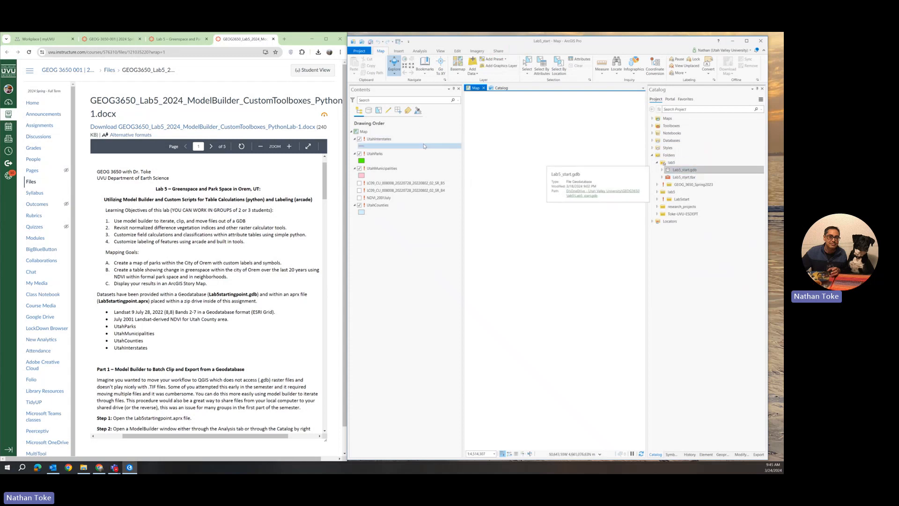
click(387, 140)
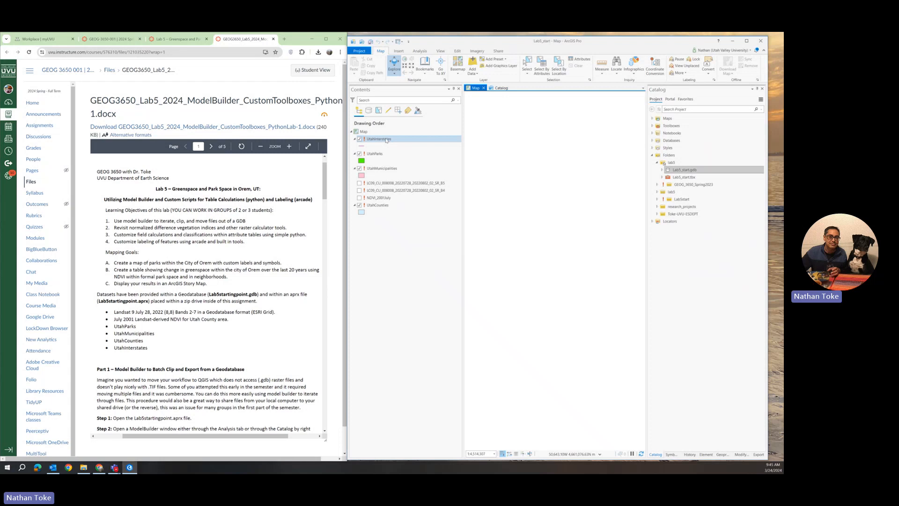
right_click(389, 140)
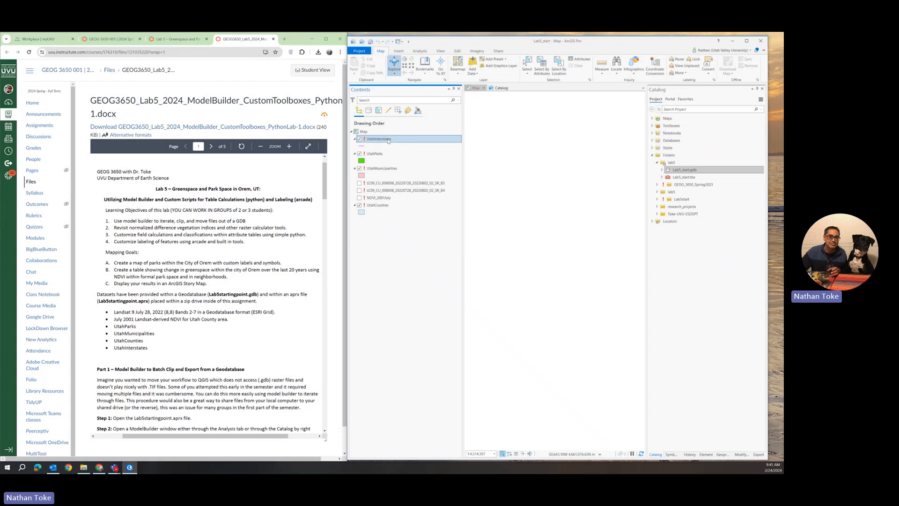
mouse_move(418, 295)
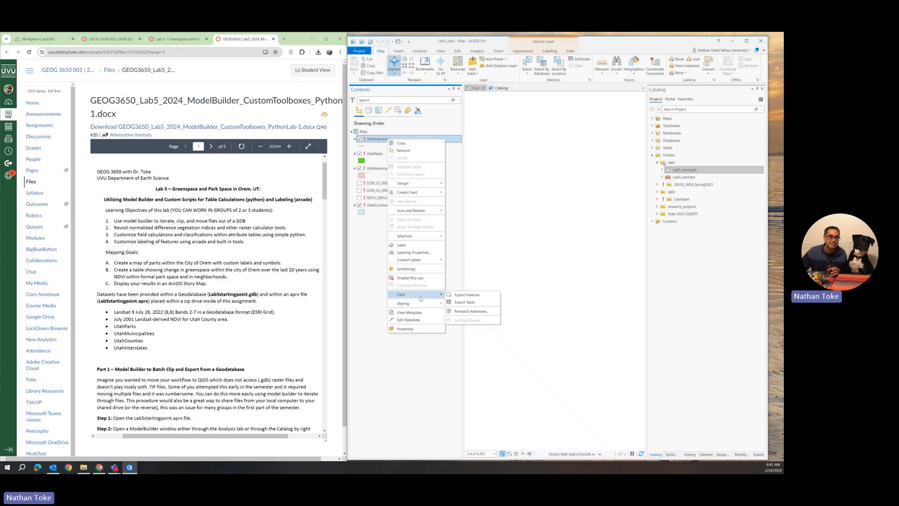
click(472, 311)
click(602, 263)
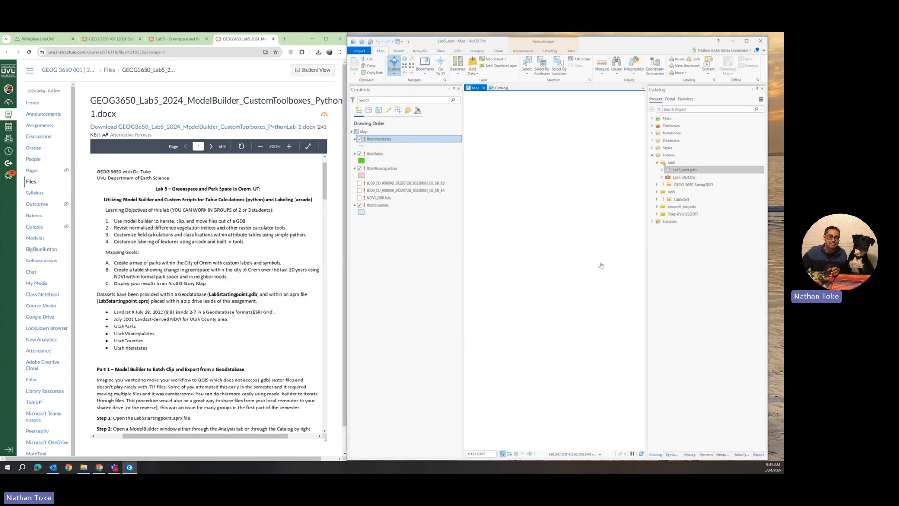
- Open the source properties of the UtahInterstates layer and start setting a new data source
right_click(384, 139)
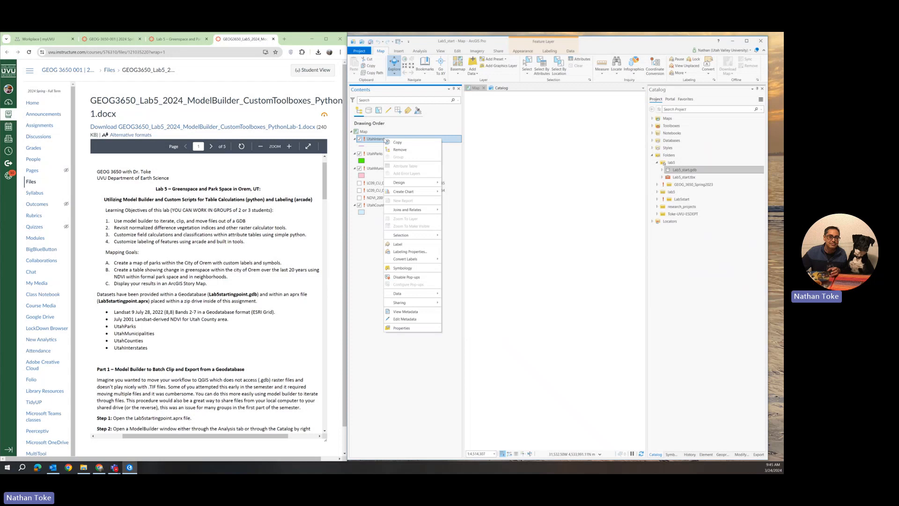
click(407, 328)
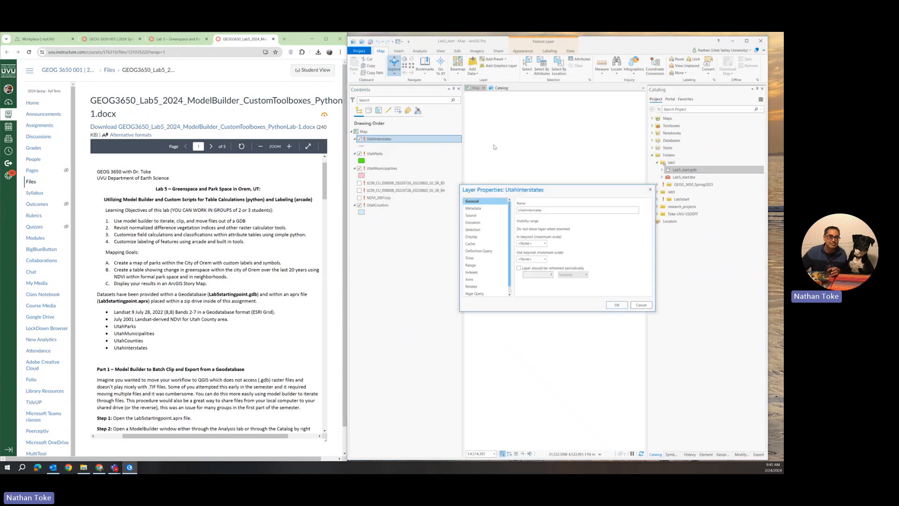
click(487, 215)
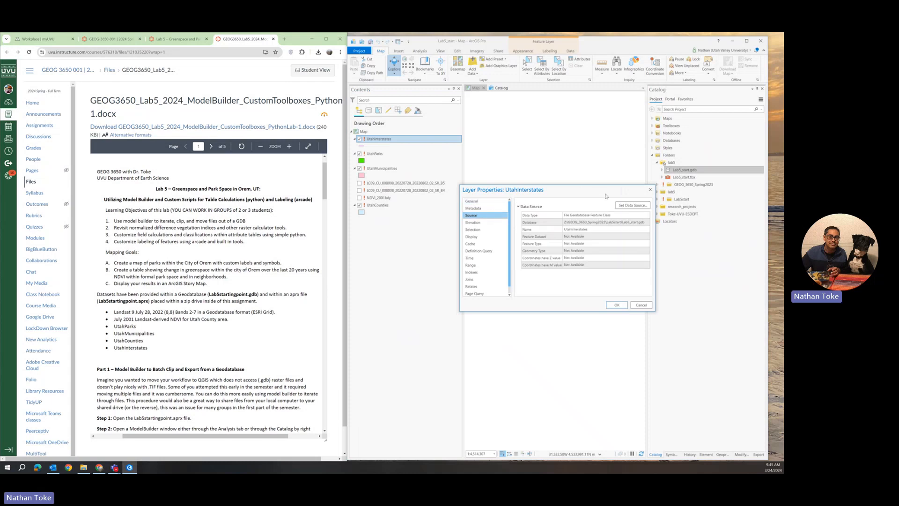
click(635, 207)
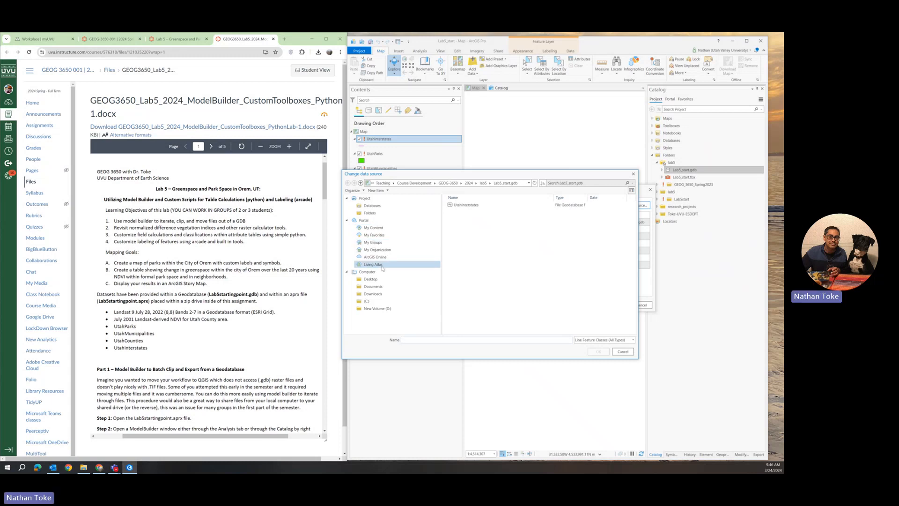
click(370, 301)
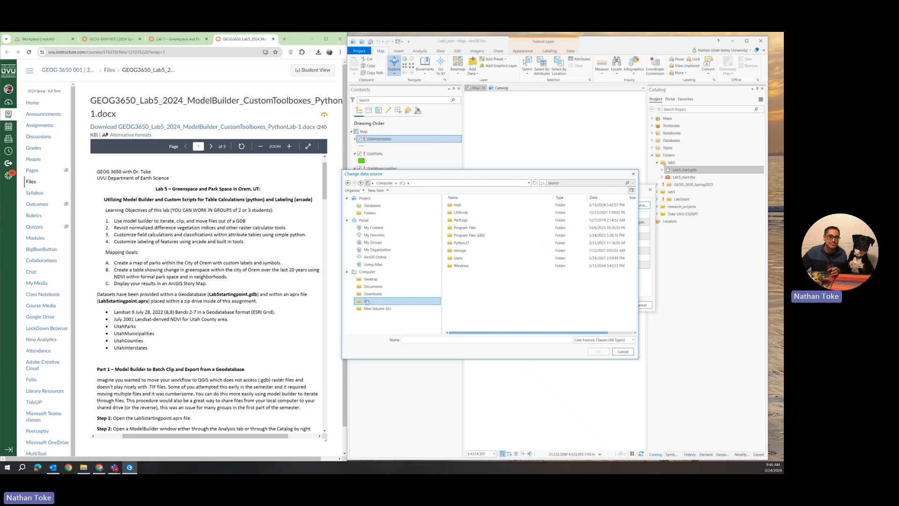
double_click(459, 258)
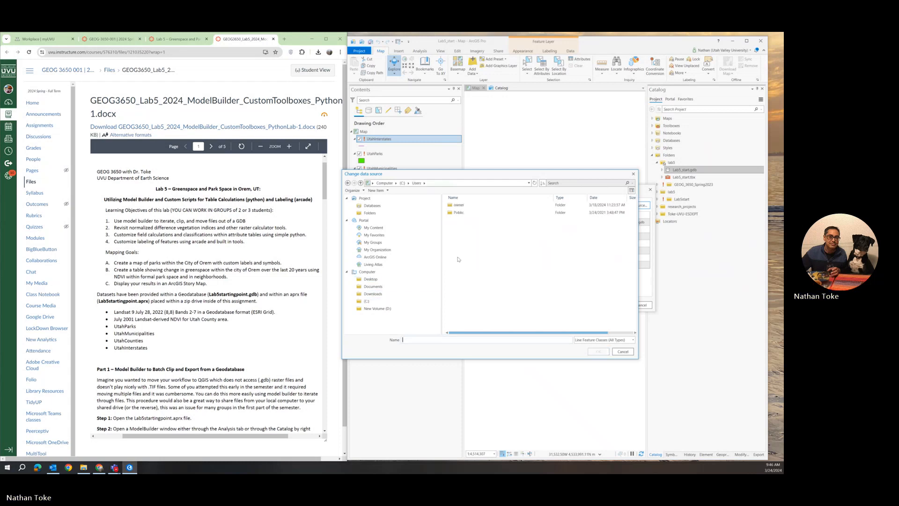
double_click(459, 205)
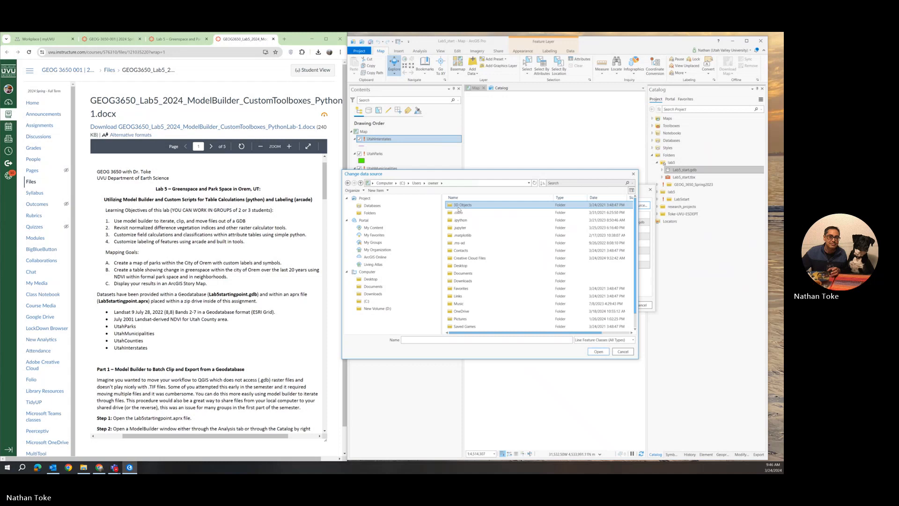
double_click(463, 311)
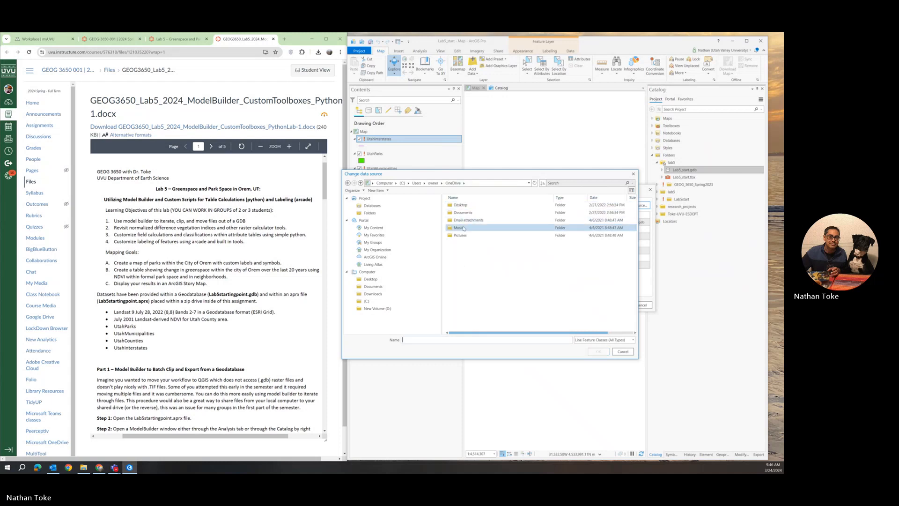
- Set the layer's data source to UtahInterstates in Lab5_start.gdb from the project's first lab5 folder connection and apply the properties
click(360, 214)
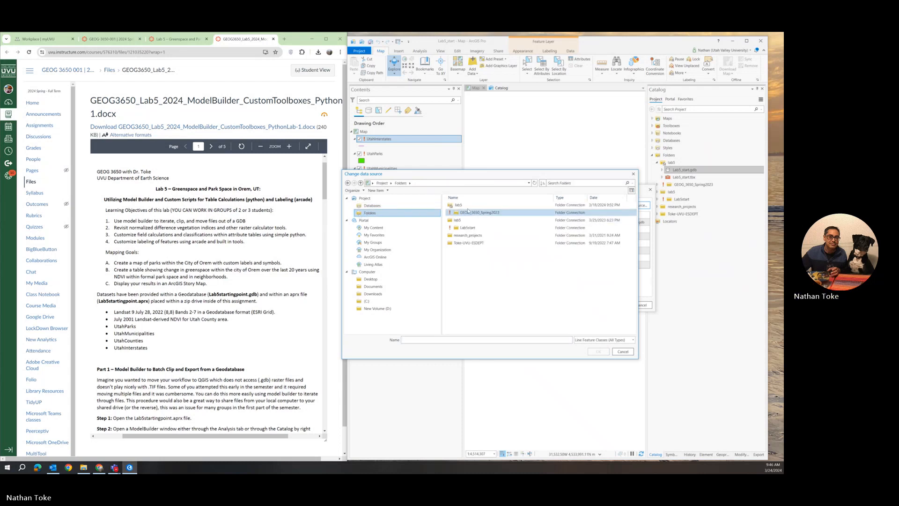
double_click(464, 207)
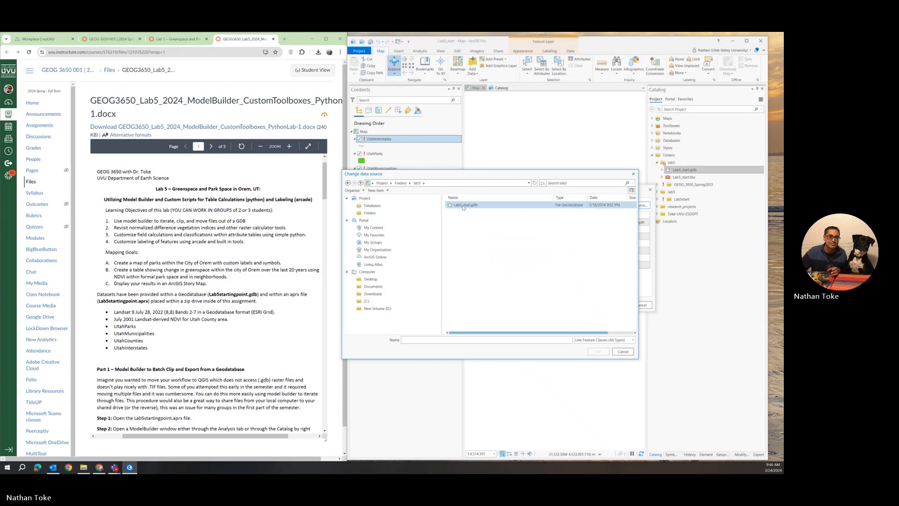
double_click(464, 207)
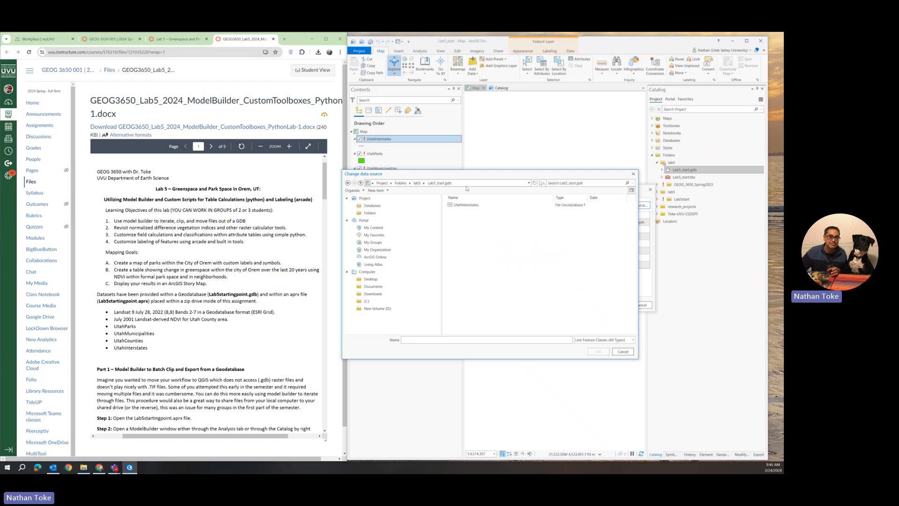
click(457, 204)
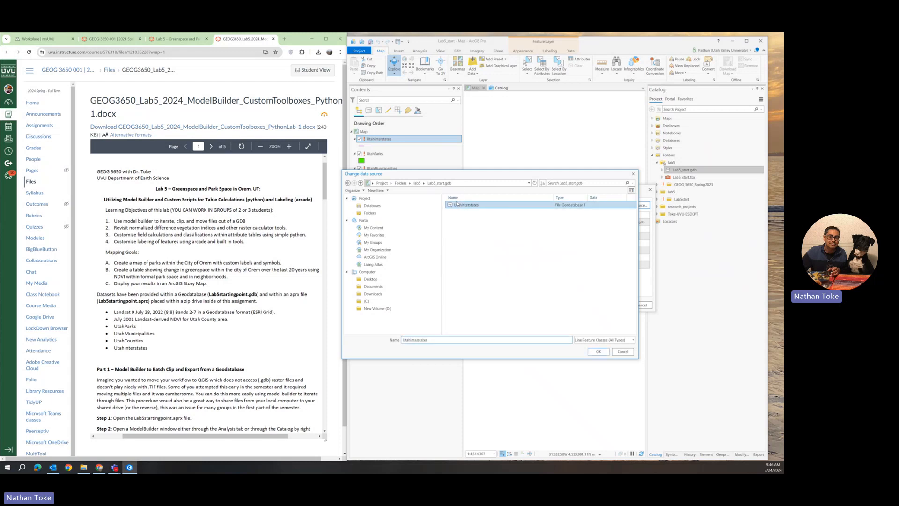
click(604, 352)
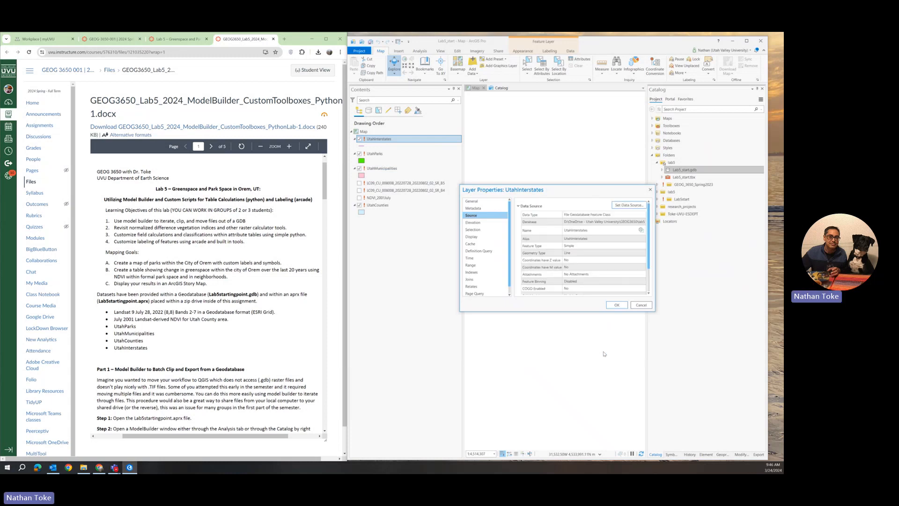
click(617, 304)
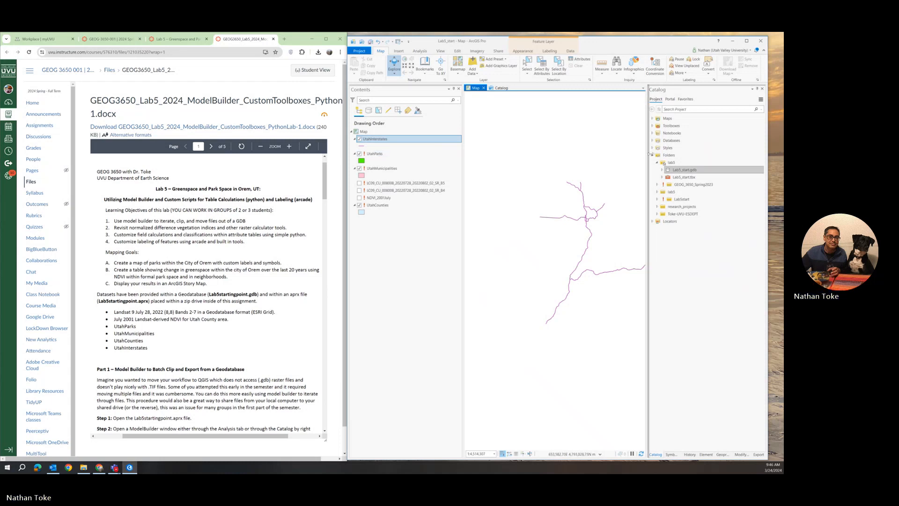
- Narrow the Catalog pane to give the map more room, and view the general properties of the map
drag(651, 155, 675, 154)
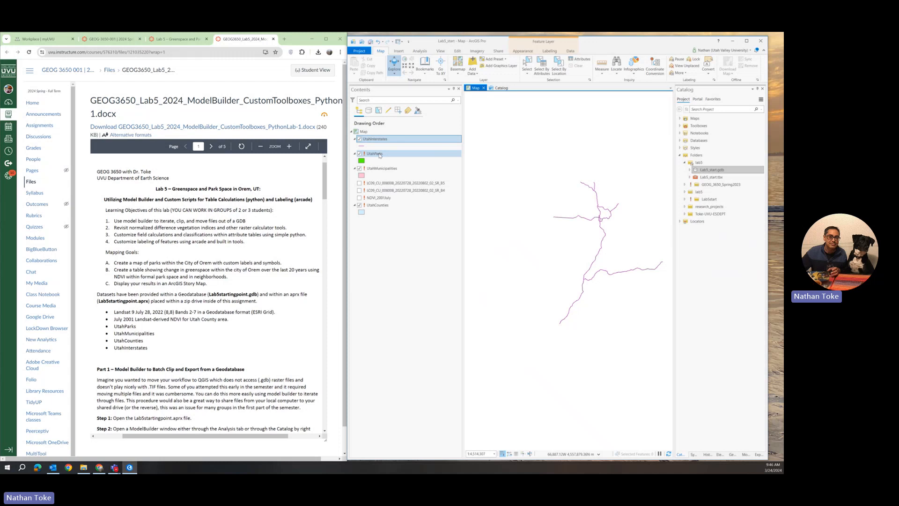
right_click(363, 132)
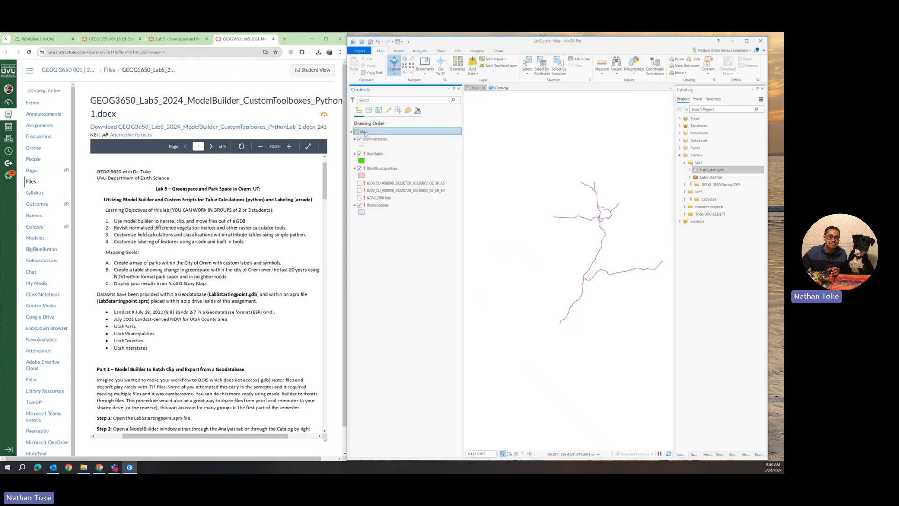
click(383, 251)
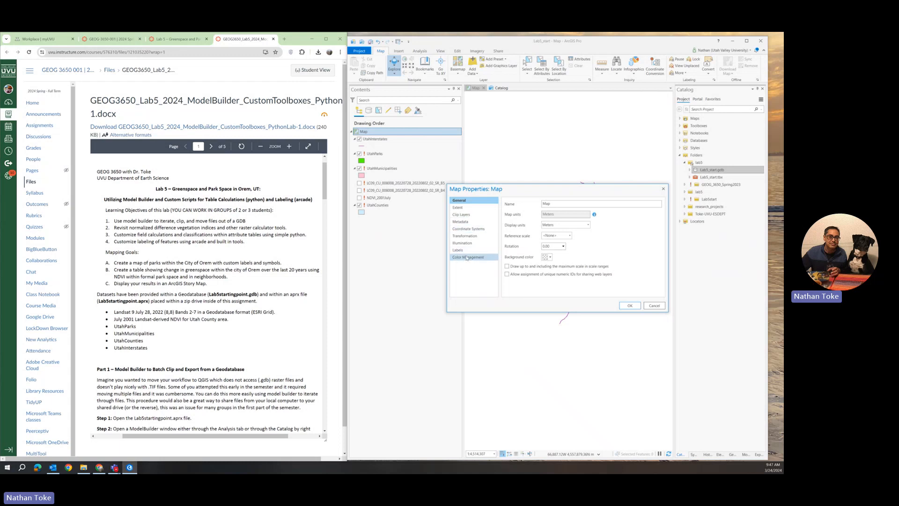
click(663, 189)
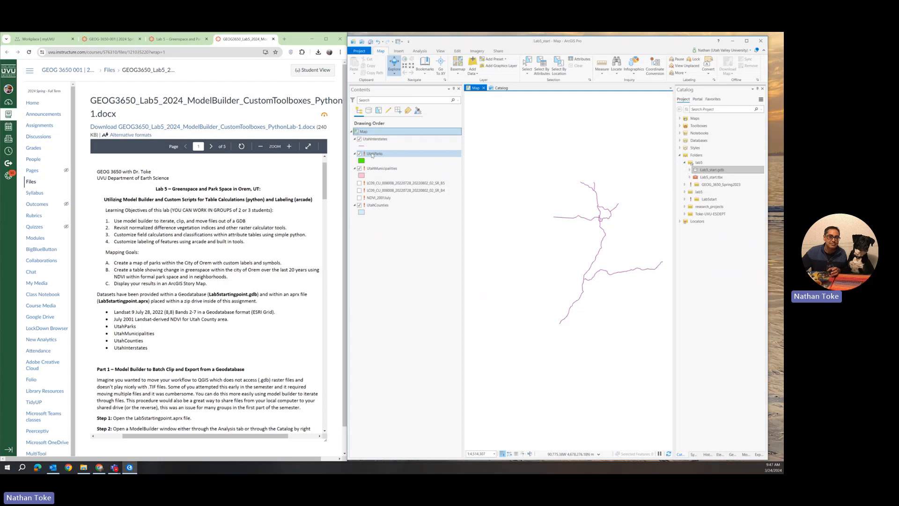
- Set the UtahParks layer's data source to UtahParks in Lab5_start.gdb from the first lab5 folder connection, and inspect the parks on the map
right_click(372, 155)
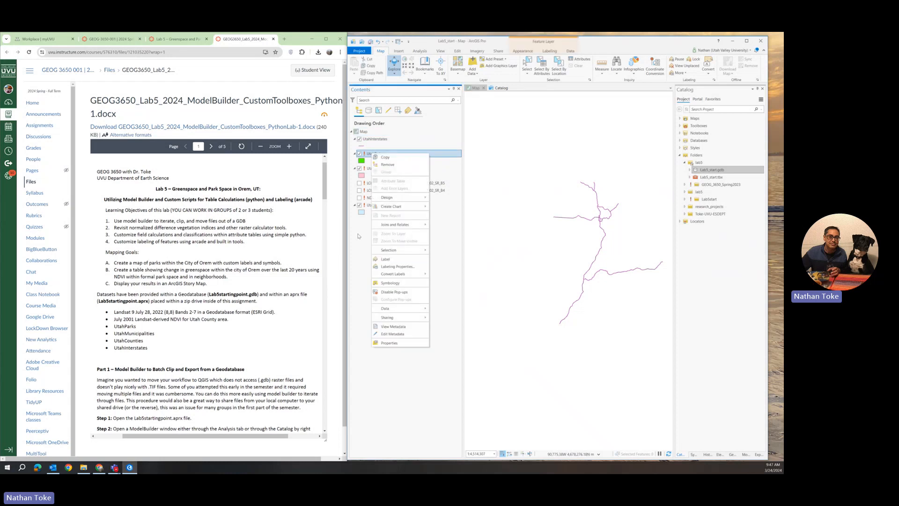
click(389, 344)
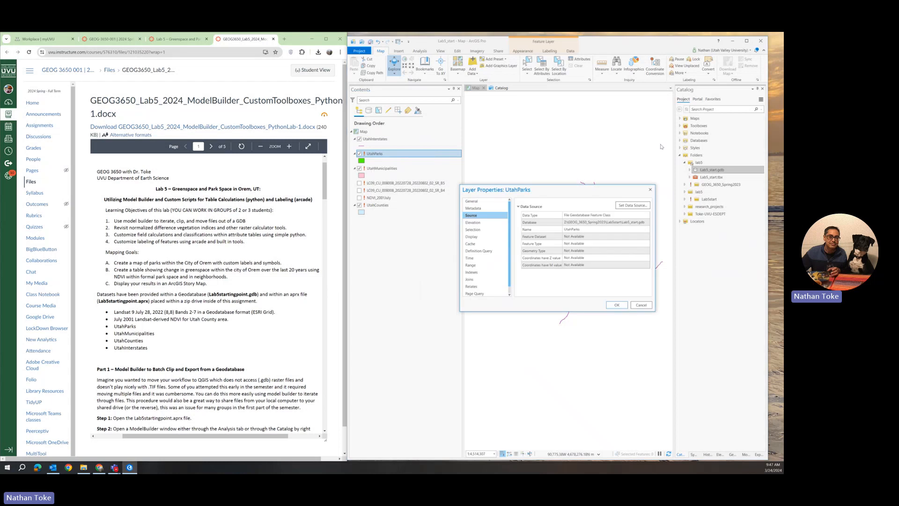
click(630, 207)
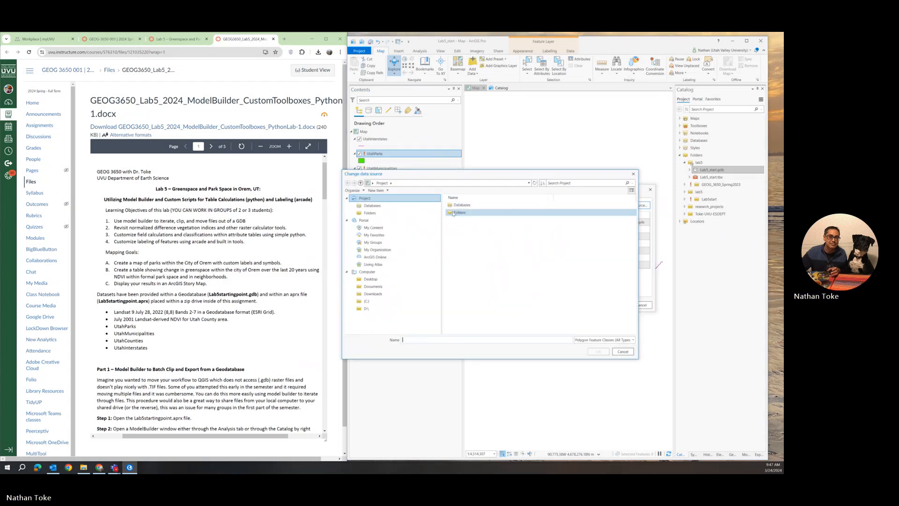
double_click(451, 213)
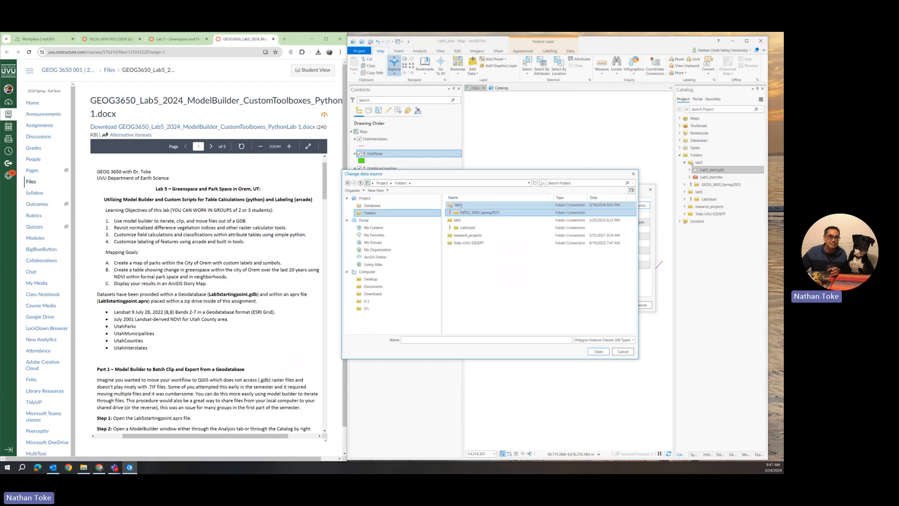
double_click(461, 206)
double_click(461, 205)
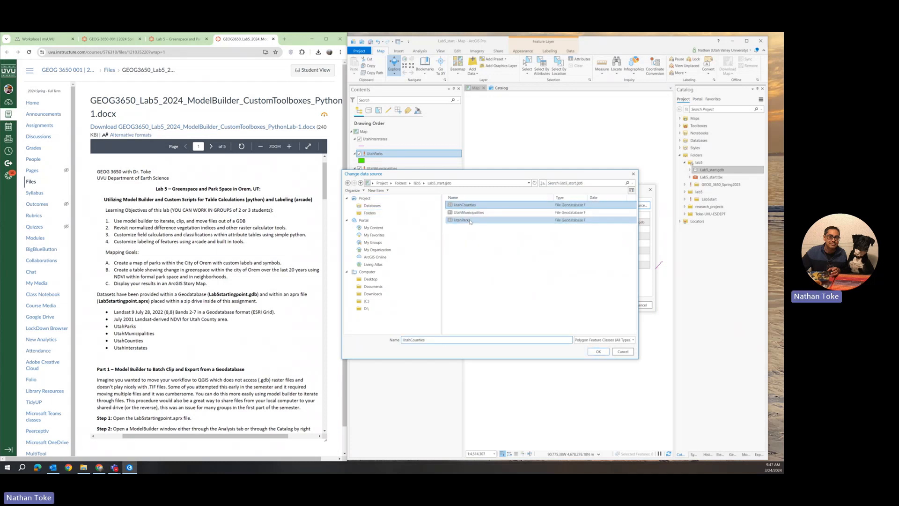
click(470, 221)
click(598, 352)
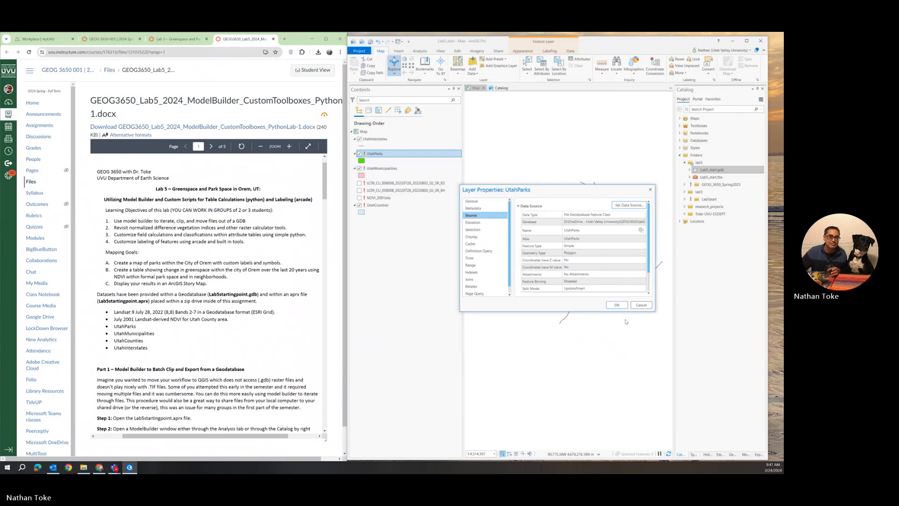
click(617, 305)
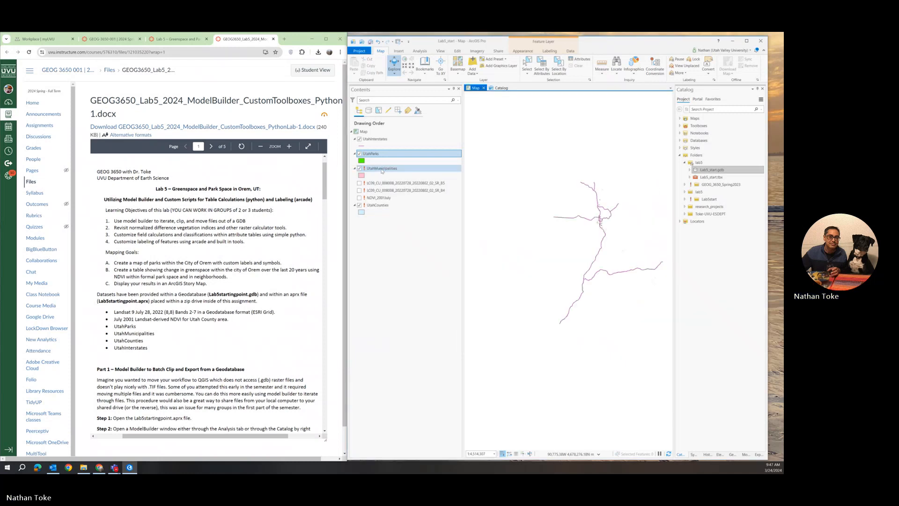
scroll(602, 226, up, 8)
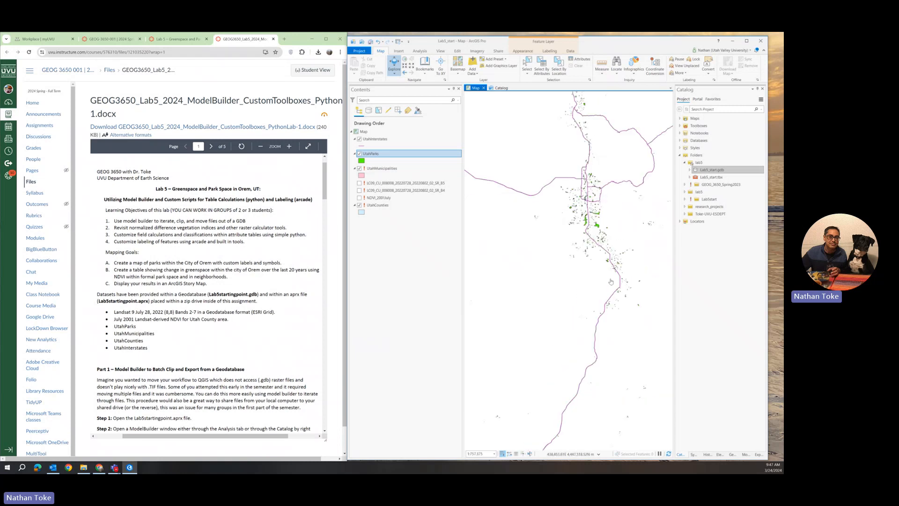
scroll(597, 246, up, 3)
scroll(554, 234, down, 2)
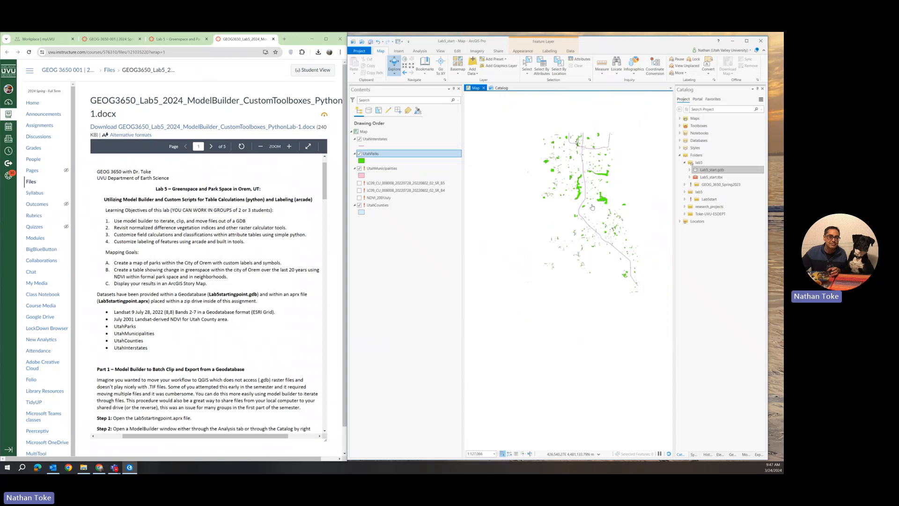
- Repair the UtahMunicipalities layer by setting its data source to UtahMunicipalities in the project database Lab5_start.gdb
right_click(375, 173)
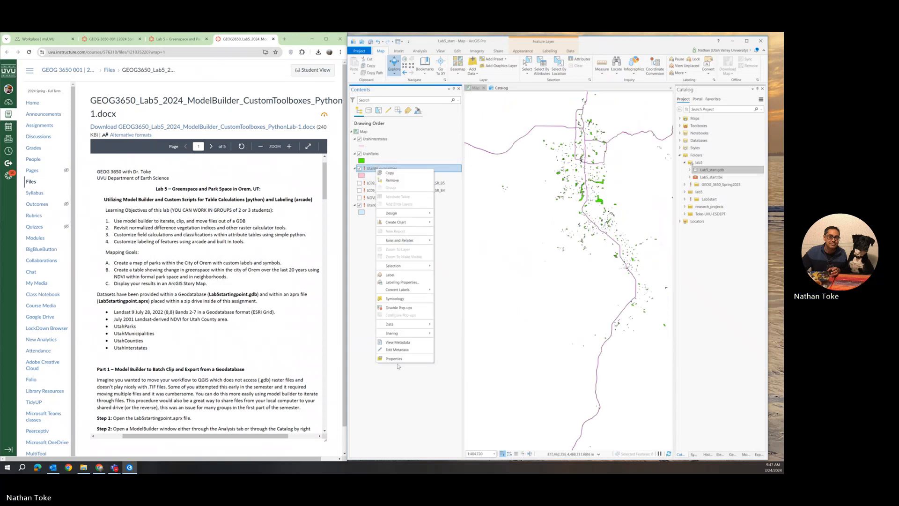
click(394, 358)
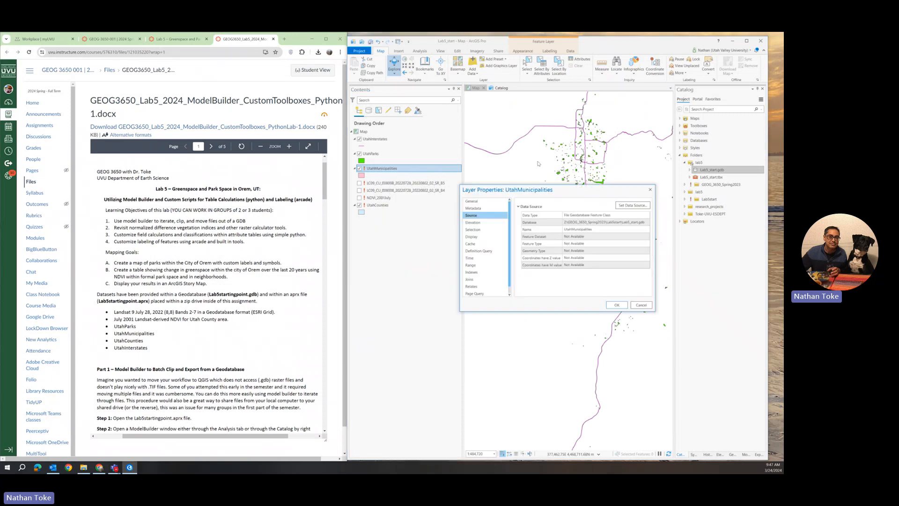
click(633, 205)
click(514, 222)
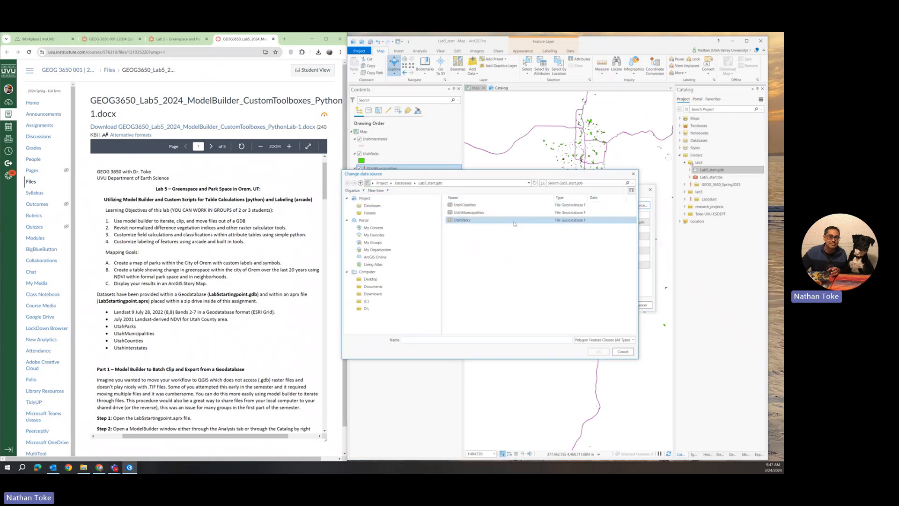
click(470, 213)
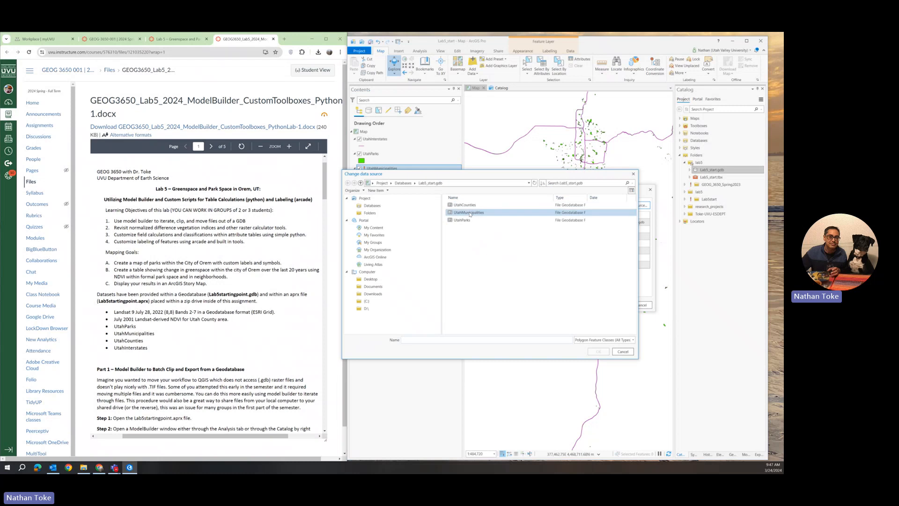
click(470, 213)
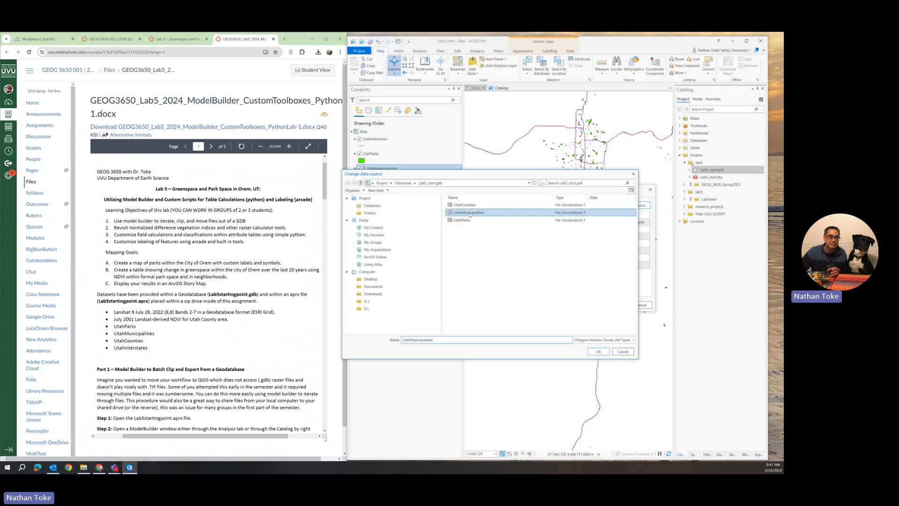
click(599, 352)
click(617, 305)
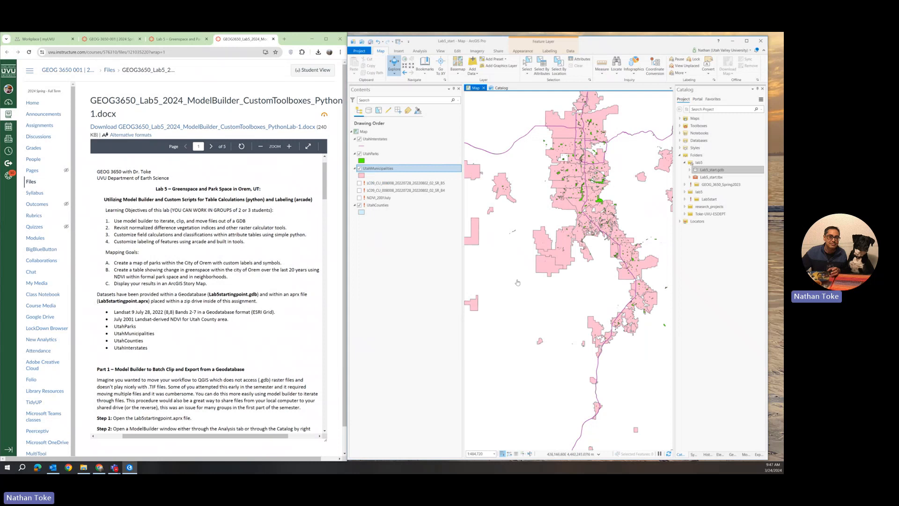
- Repair the UtahCounties layer by setting its data source to UtahCounties in the project database Lab5_start.gdb, and check its extent on the map
right_click(375, 205)
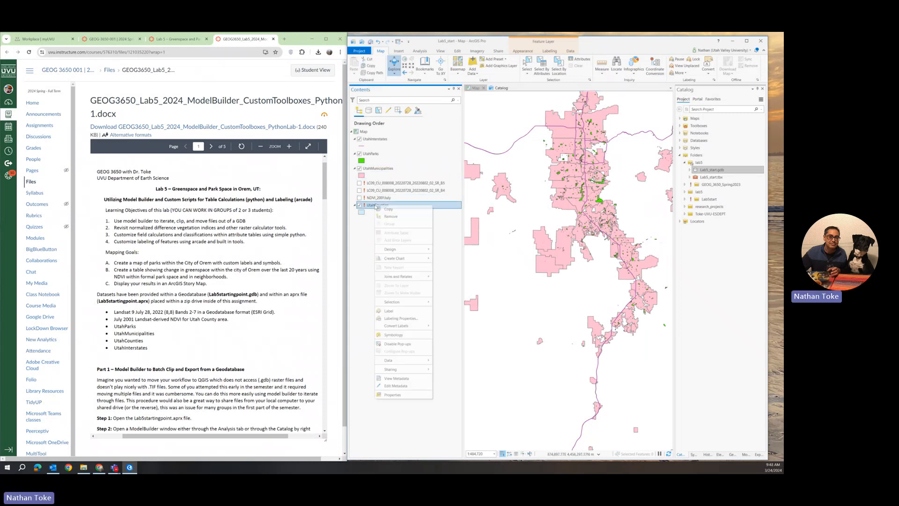
click(394, 397)
click(629, 206)
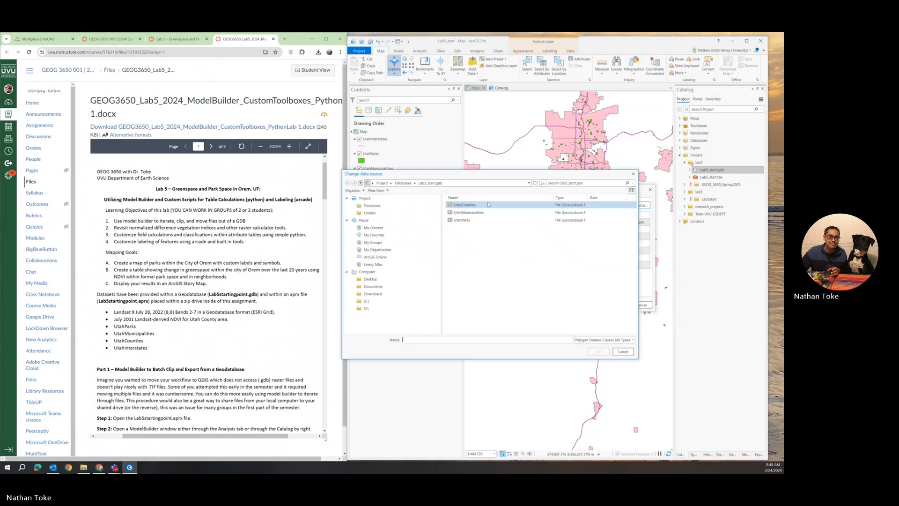
click(466, 205)
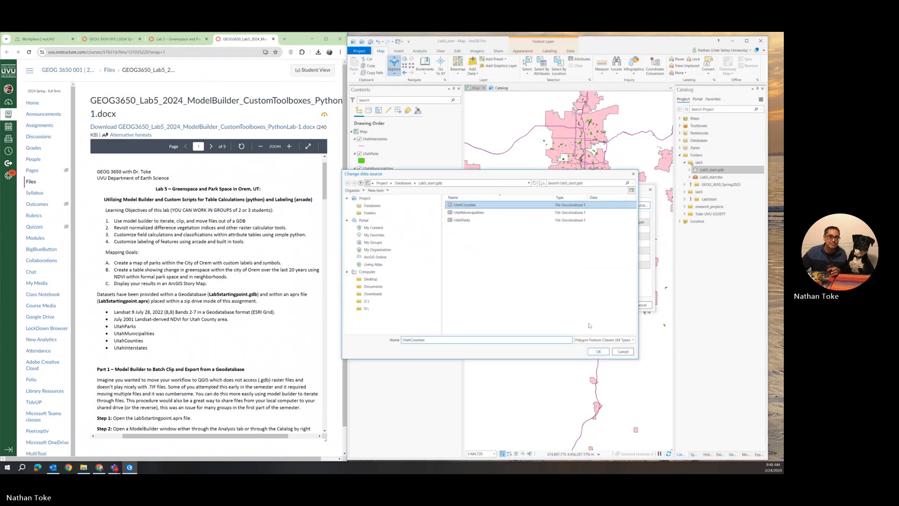
click(598, 351)
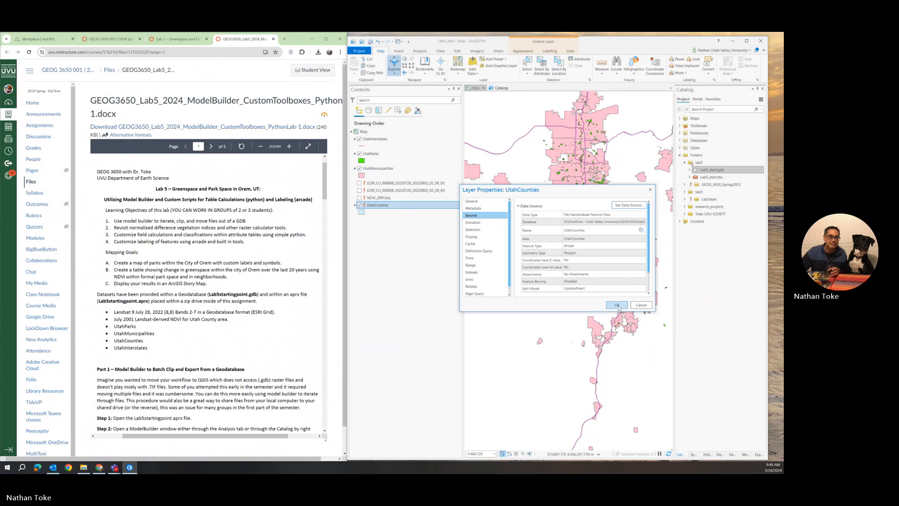
click(617, 305)
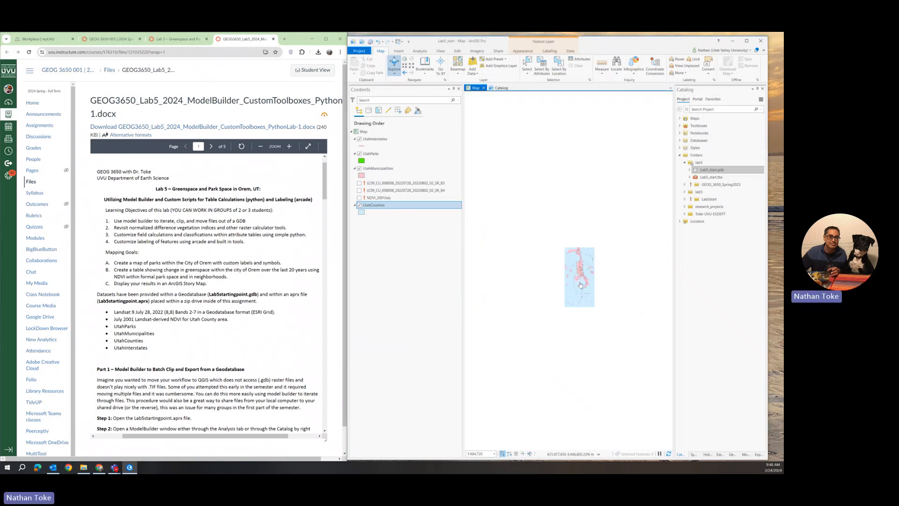
scroll(580, 285, down, 3)
scroll(581, 285, up, 3)
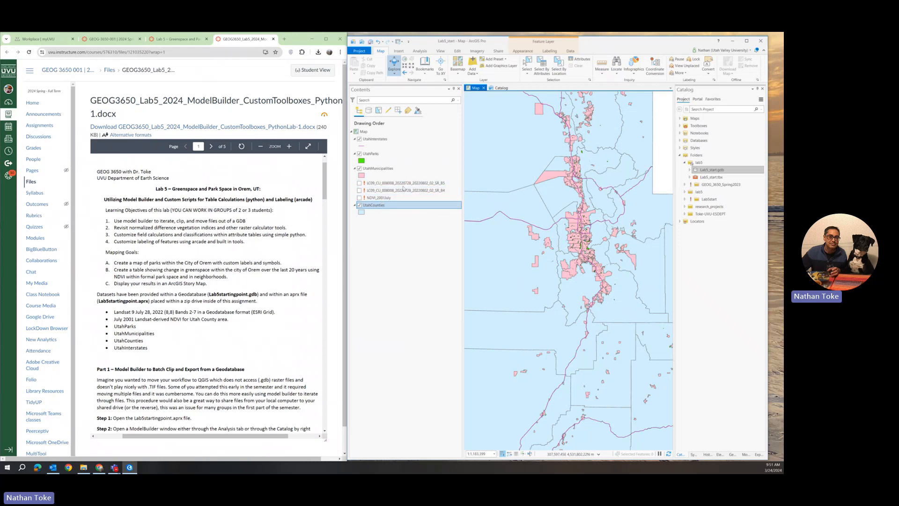
- Try to set the NDVI_2001July layer's data source to NDVI_2001July in Lab5_start.gdb through the first lab5 folder connection and turn the layer on
right_click(376, 200)
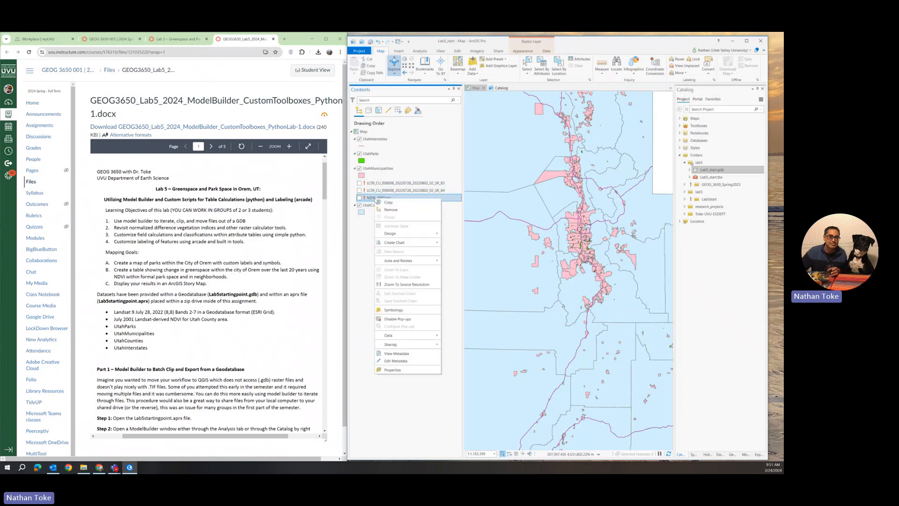
click(392, 370)
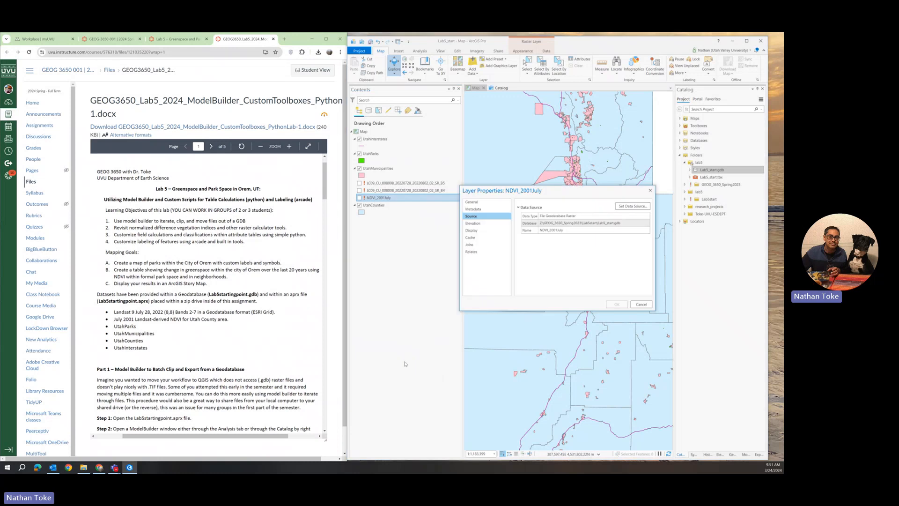
click(633, 205)
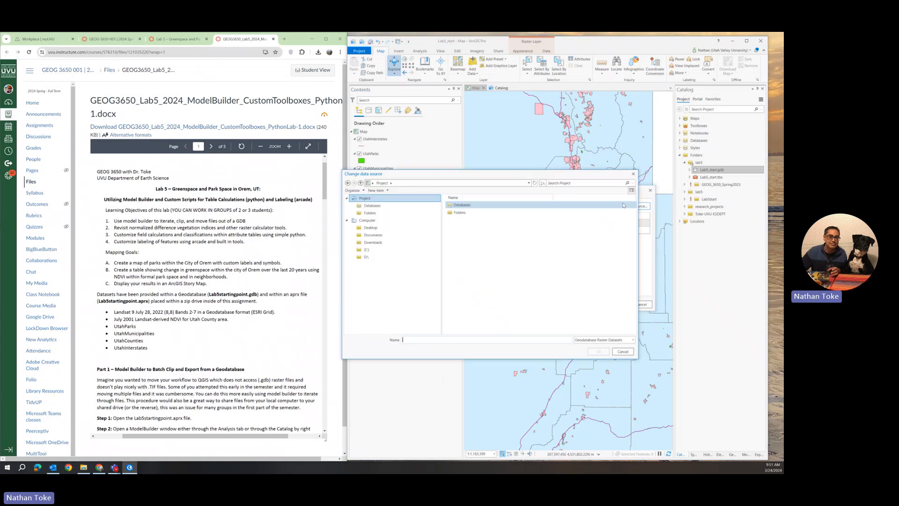
click(472, 214)
double_click(473, 215)
double_click(473, 205)
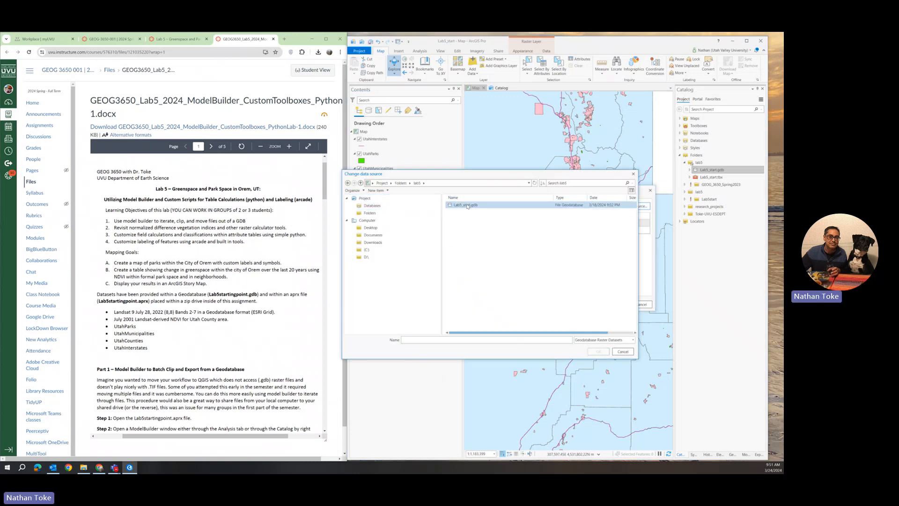
click(475, 205)
double_click(475, 205)
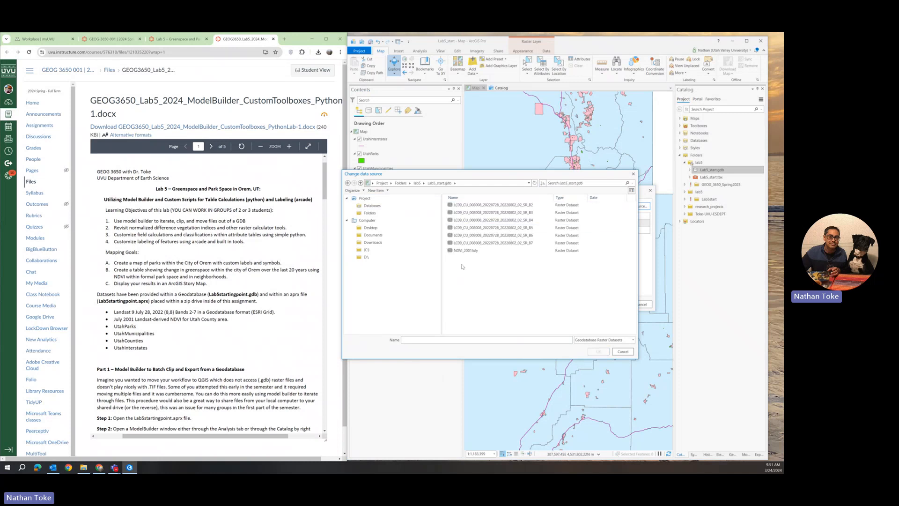
click(475, 251)
click(475, 251)
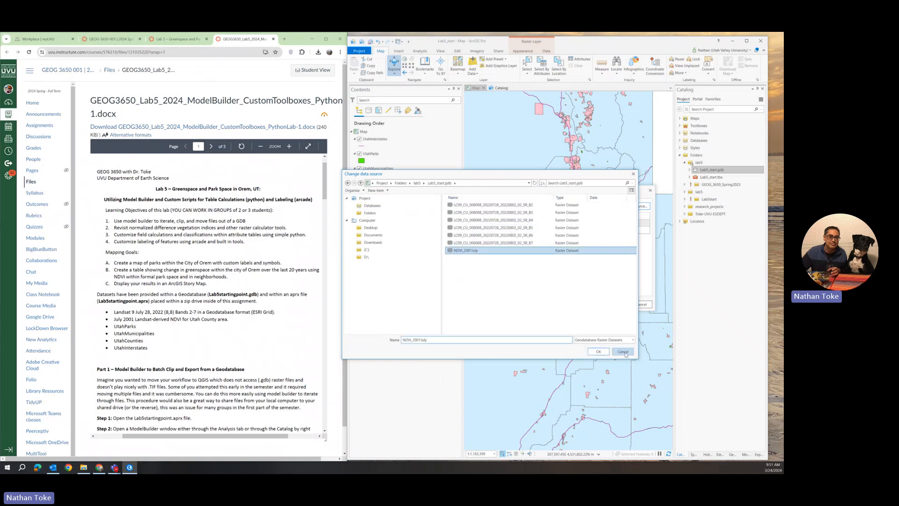
click(599, 351)
click(617, 305)
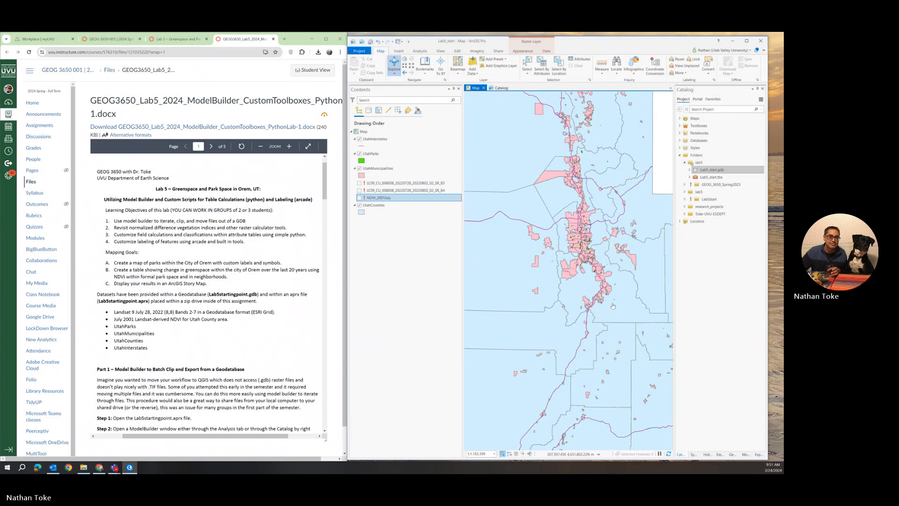
click(360, 199)
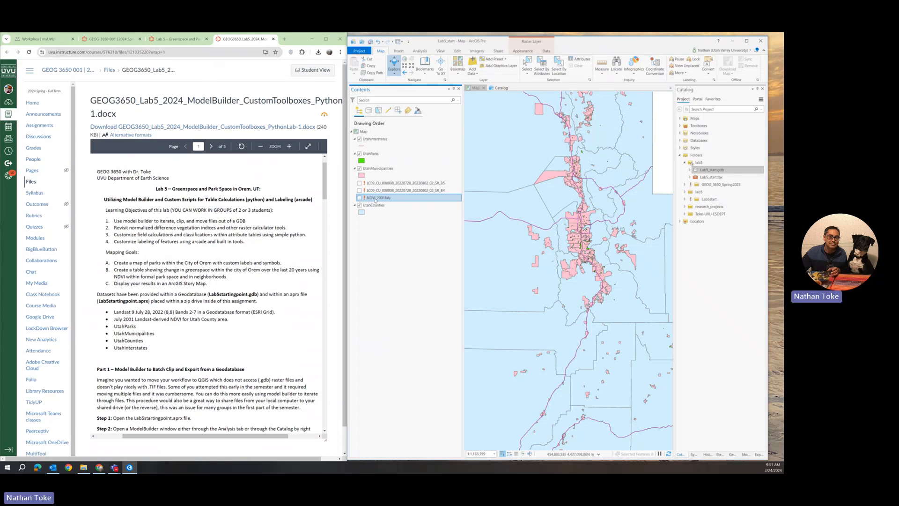
- Set the NDVI_2001July layer's data source to the NDVI_2001July raster in the project database Lab5_start.gdb and turn the layer on
right_click(374, 199)
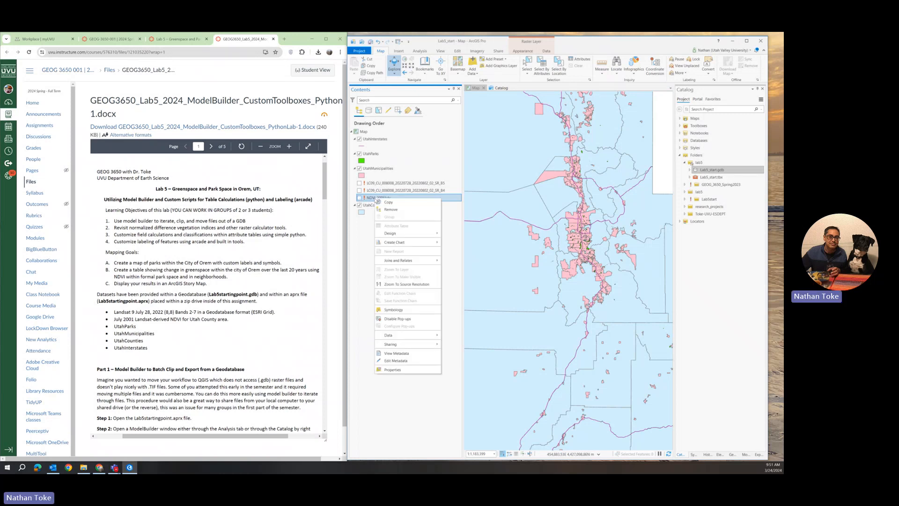
click(395, 370)
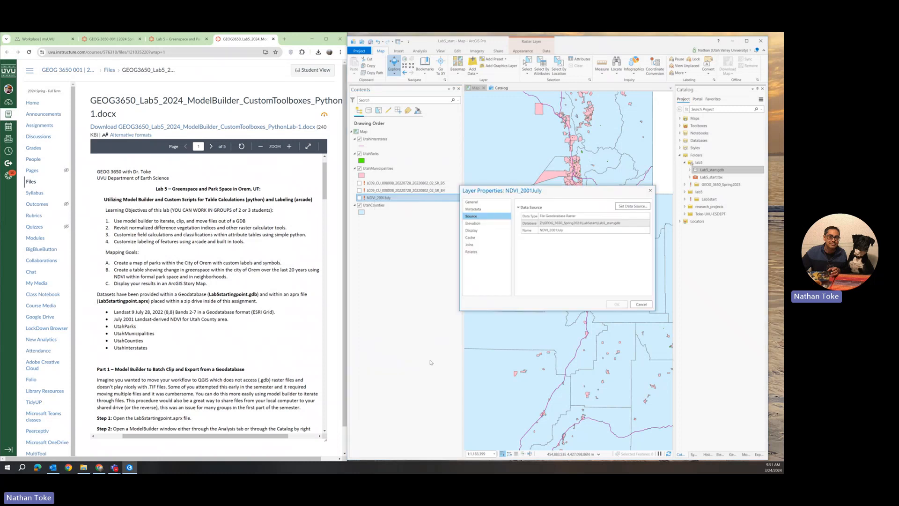
click(626, 206)
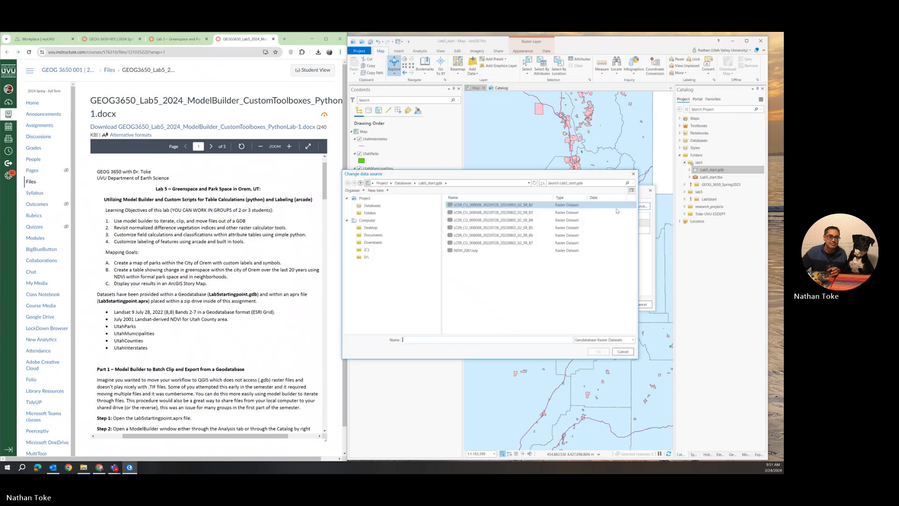
click(466, 251)
click(598, 351)
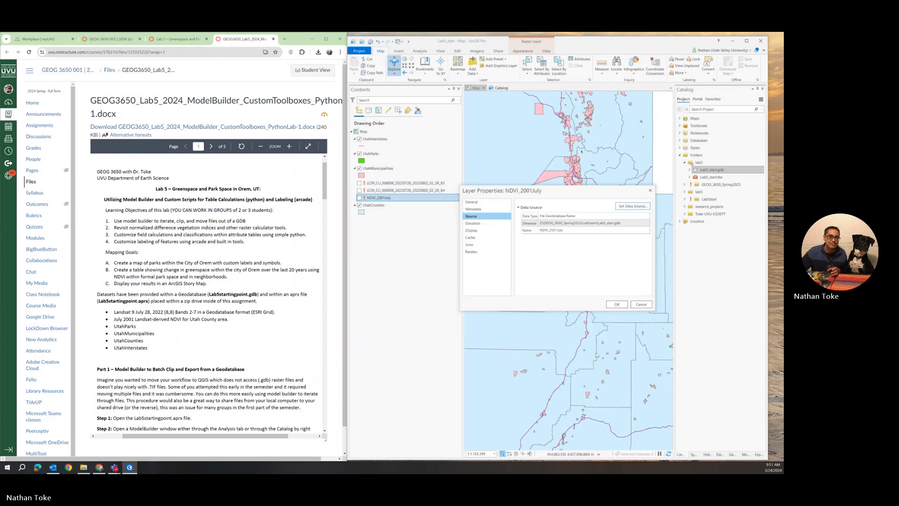
click(617, 305)
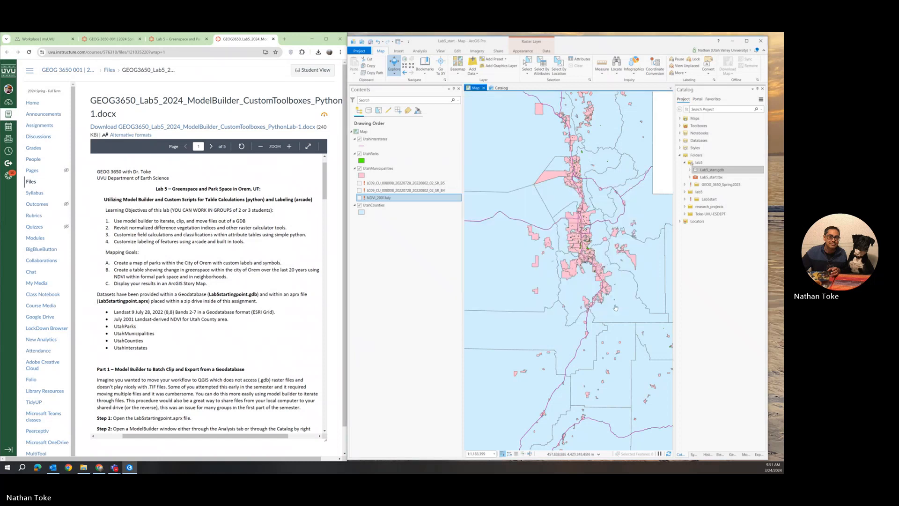
click(359, 197)
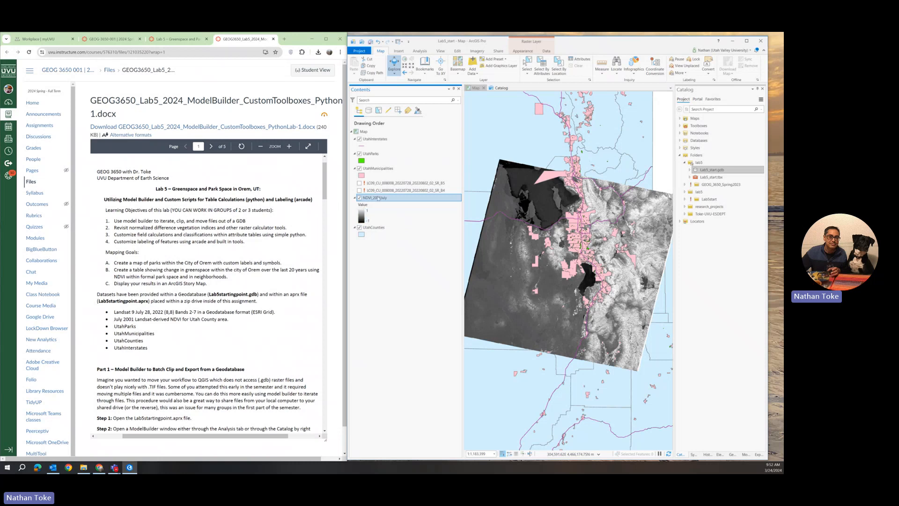
- Repair the Landsat SR_B4 layer by setting its data source to LC09_CU_008008_20220728_20220802_02_SR_B4 in the project database Lab5_start.gdb
right_click(396, 191)
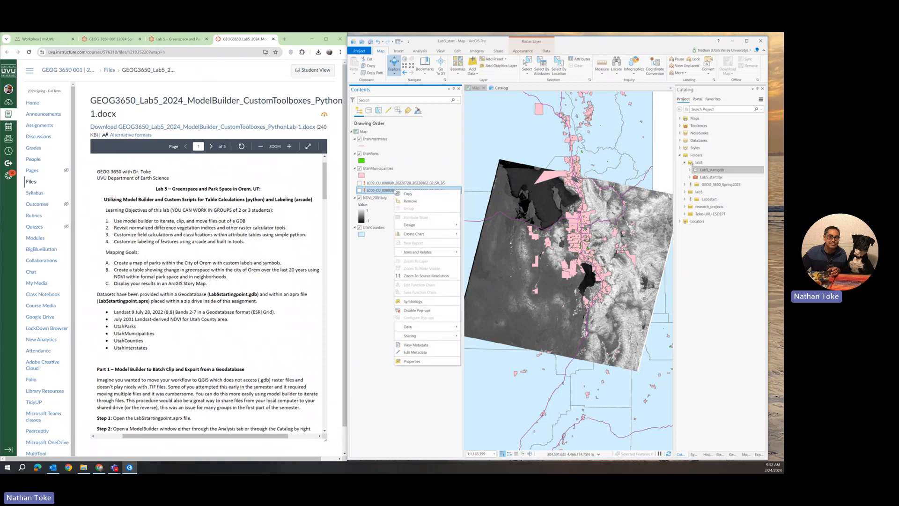
click(422, 363)
click(635, 207)
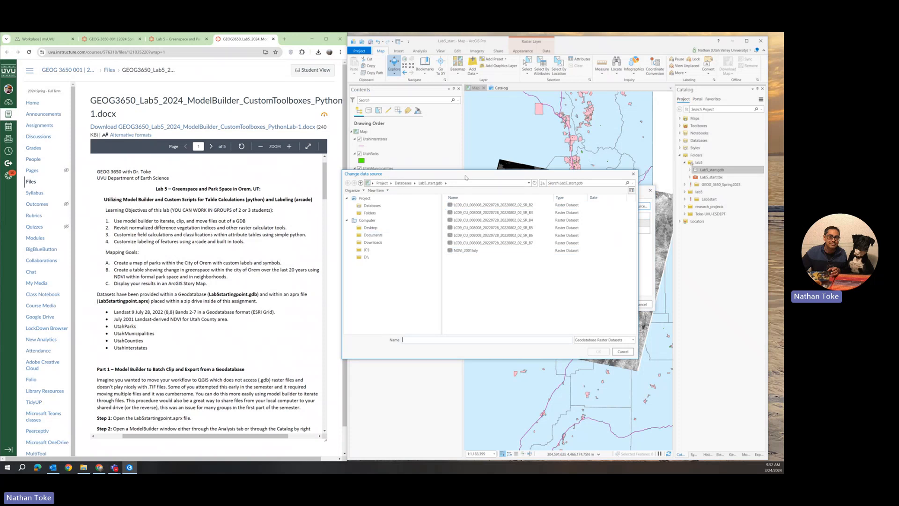
drag(466, 177, 463, 212)
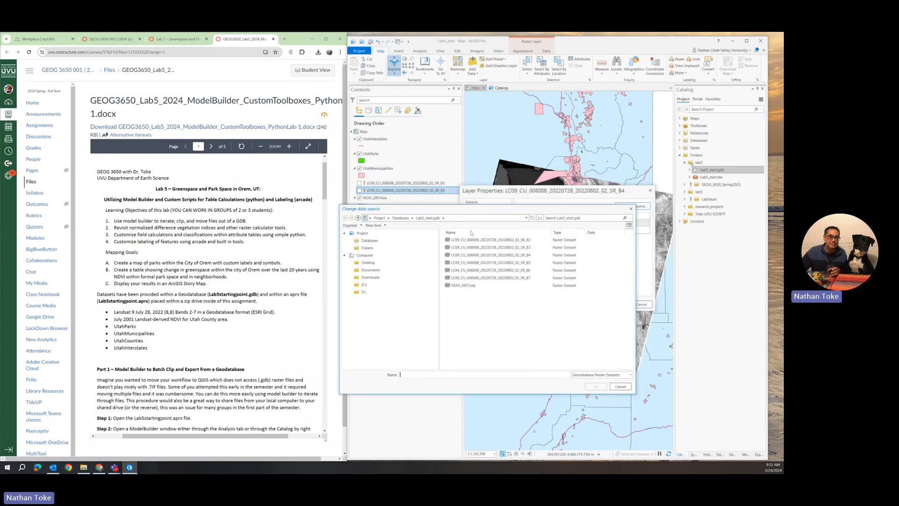
click(515, 256)
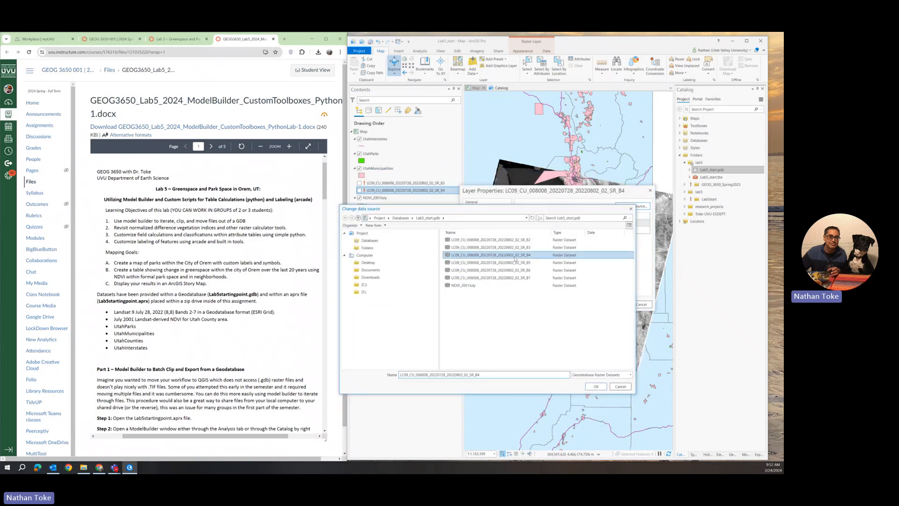
click(595, 386)
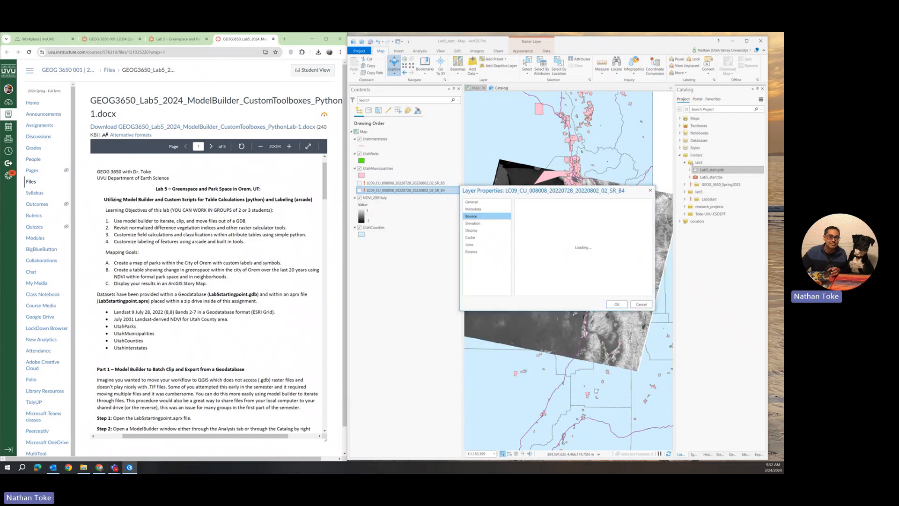
click(619, 305)
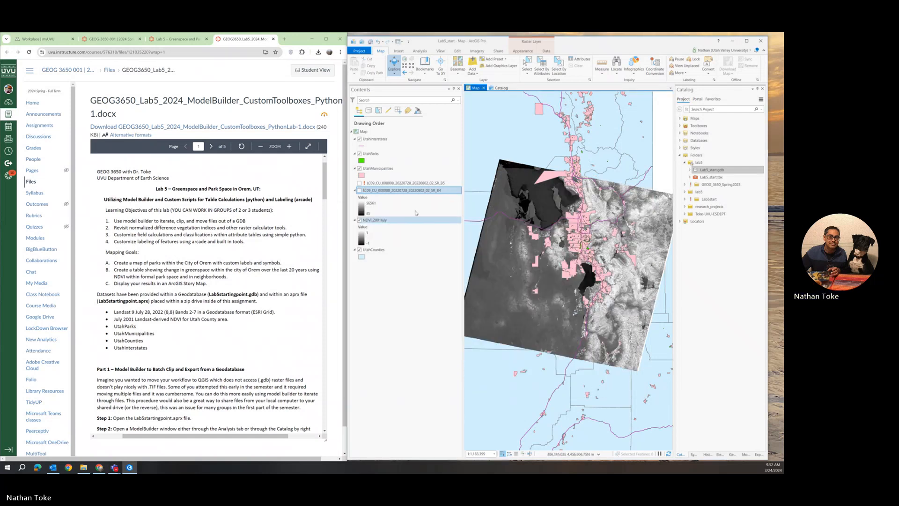
- Repair the Landsat SR_B5 layer by setting its data source to LC09_CU_008008_20220728_20220802_02_SR_B5 in the project database Lab5_start.gdb
right_click(412, 184)
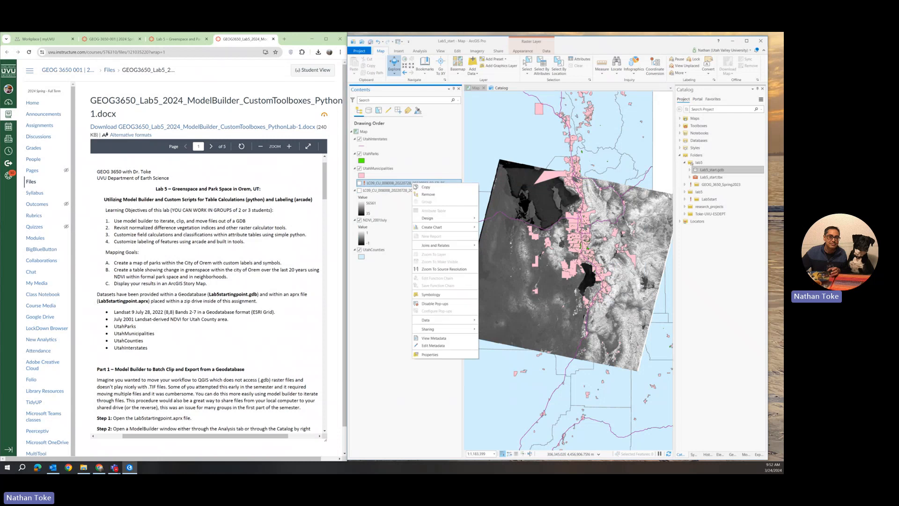
click(441, 356)
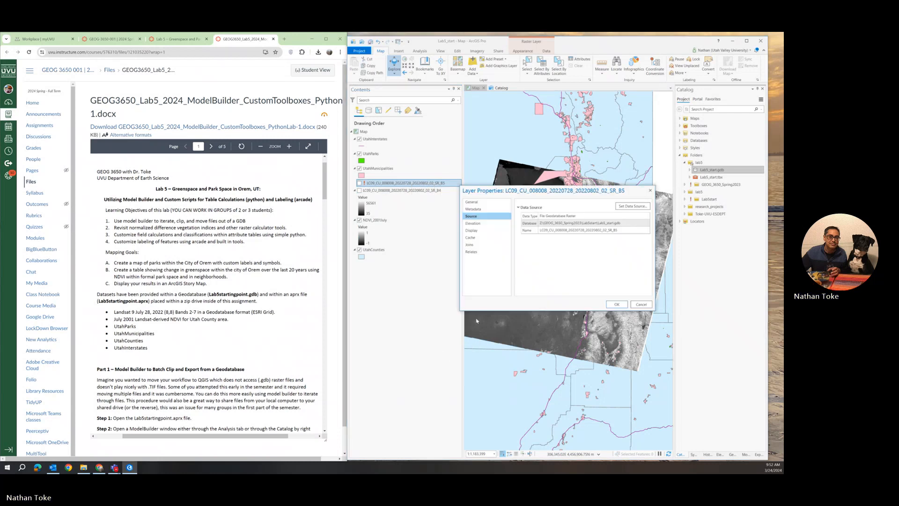
click(633, 206)
click(513, 262)
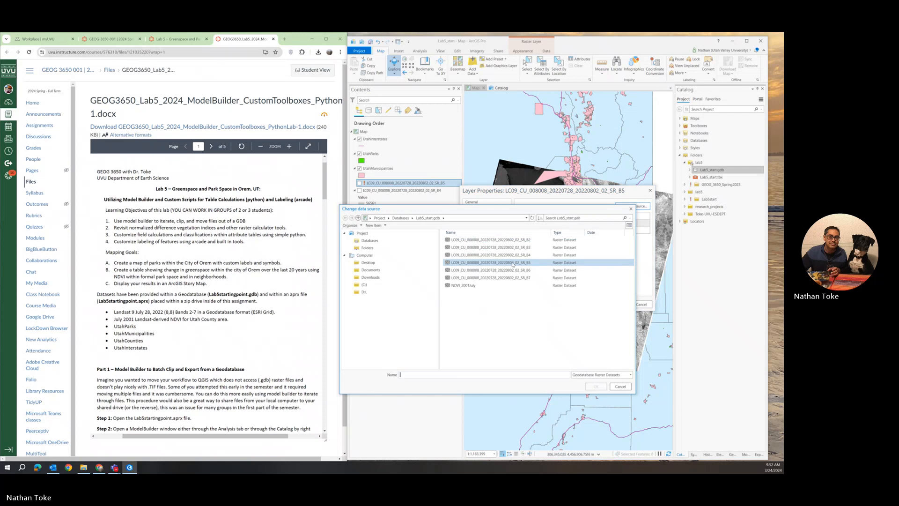
click(596, 387)
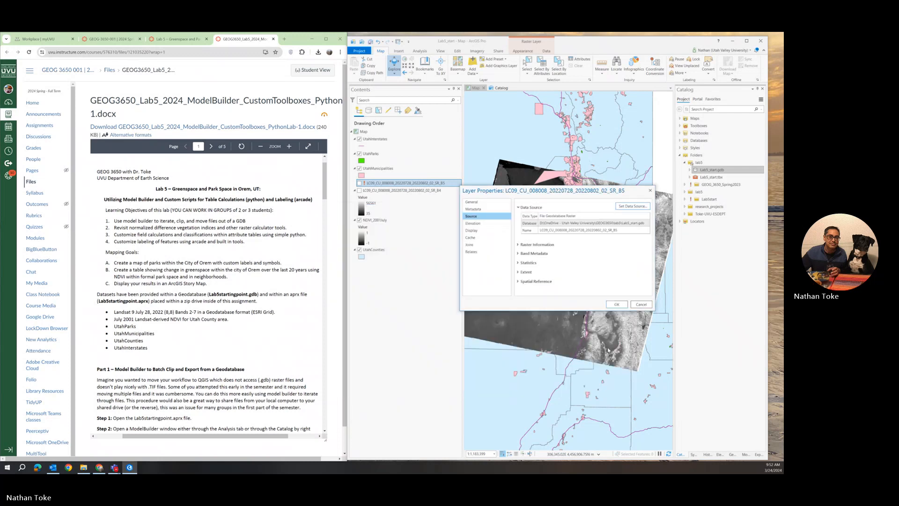
click(617, 304)
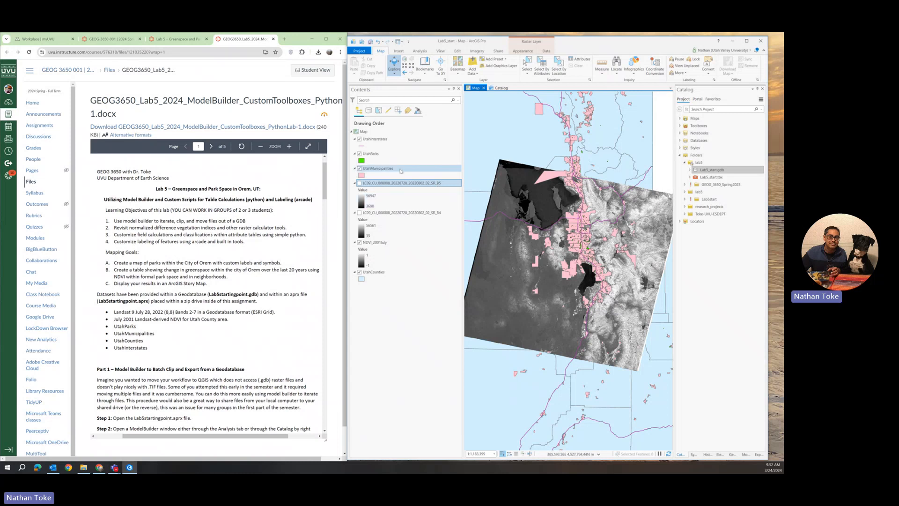
- Turn on the Landsat SR_B5 and SR_B4 layers in the map and save the project
click(360, 183)
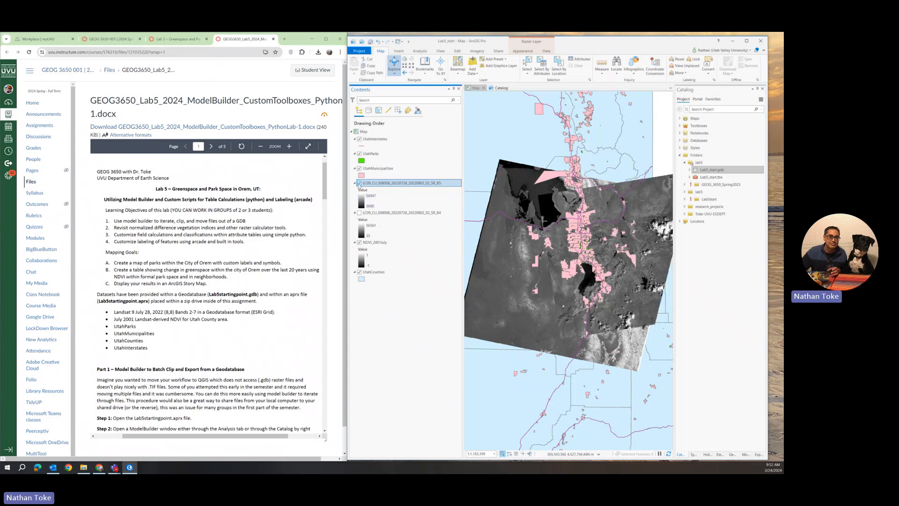
click(359, 213)
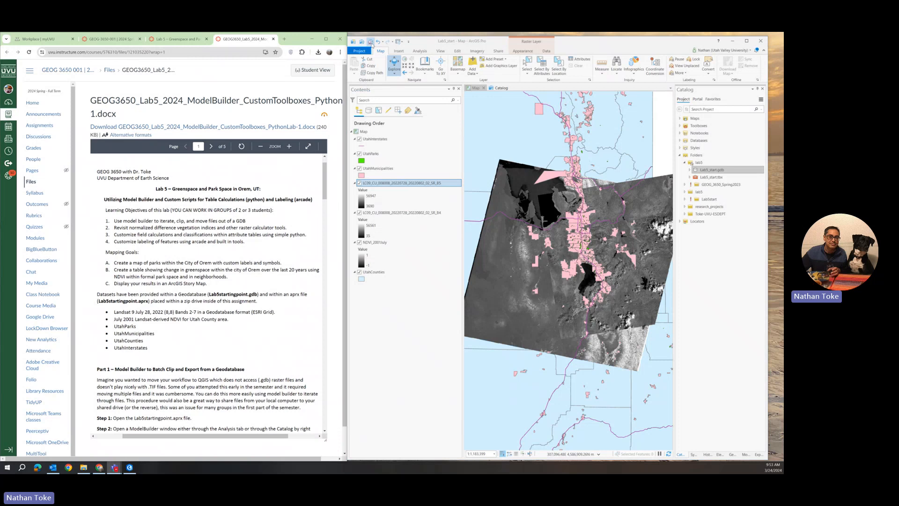
click(370, 42)
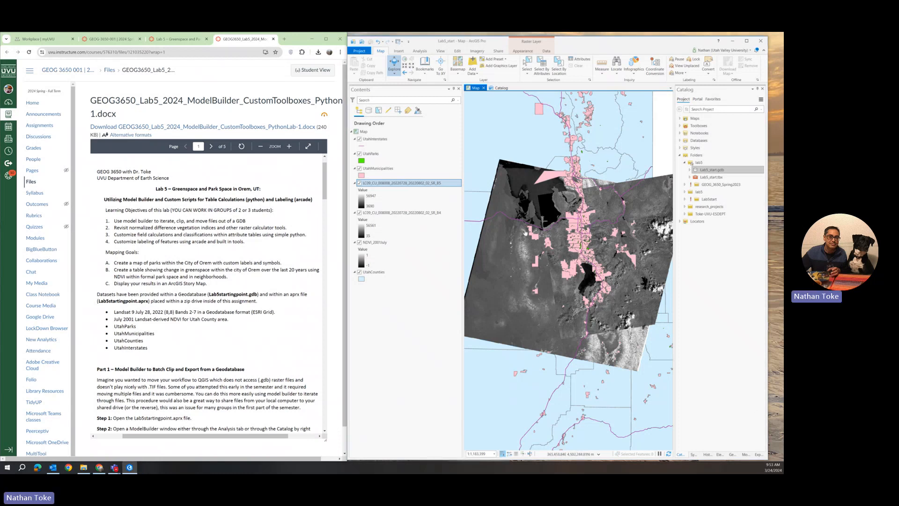
- Read Part 1 of the lab instructions, including the ModelBuilder steps, the example model diagram and the notes on the raster tools
click(714, 171)
scroll(165, 310, down, 3)
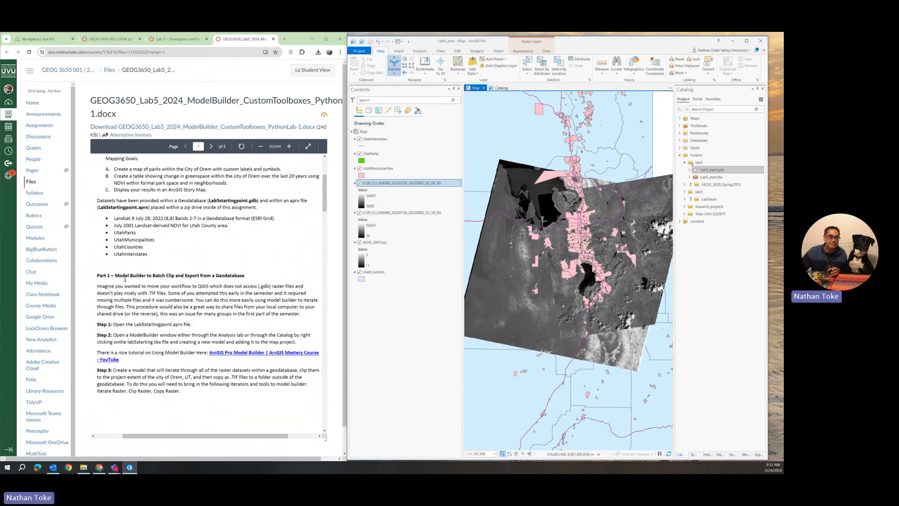
scroll(120, 279, down, 1)
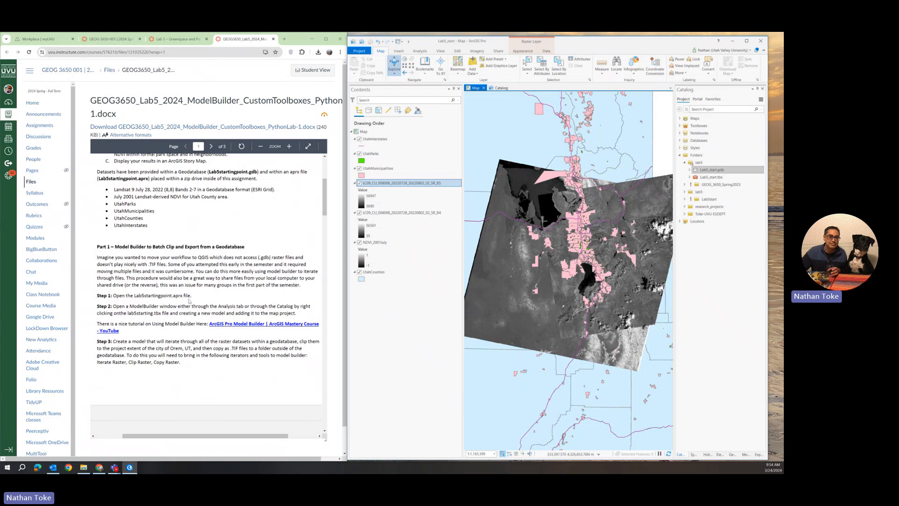
scroll(190, 300, down, 1)
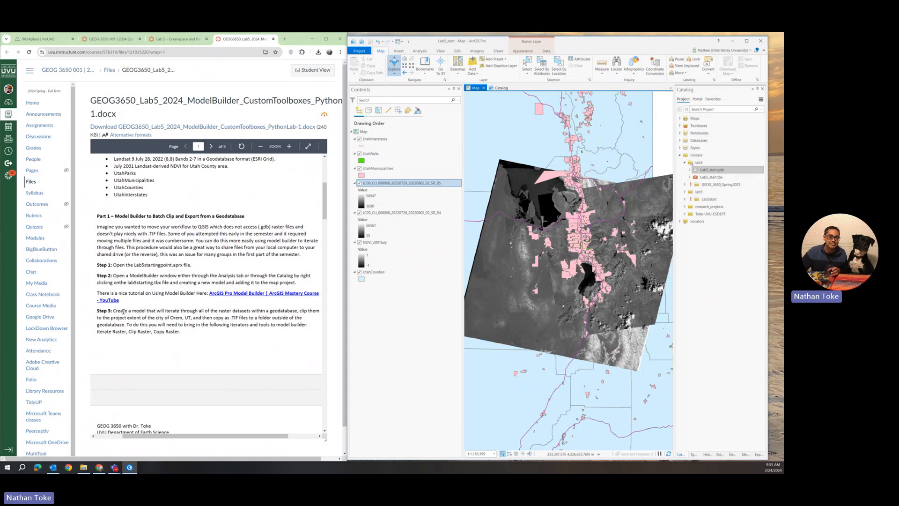
scroll(123, 312, down, 1)
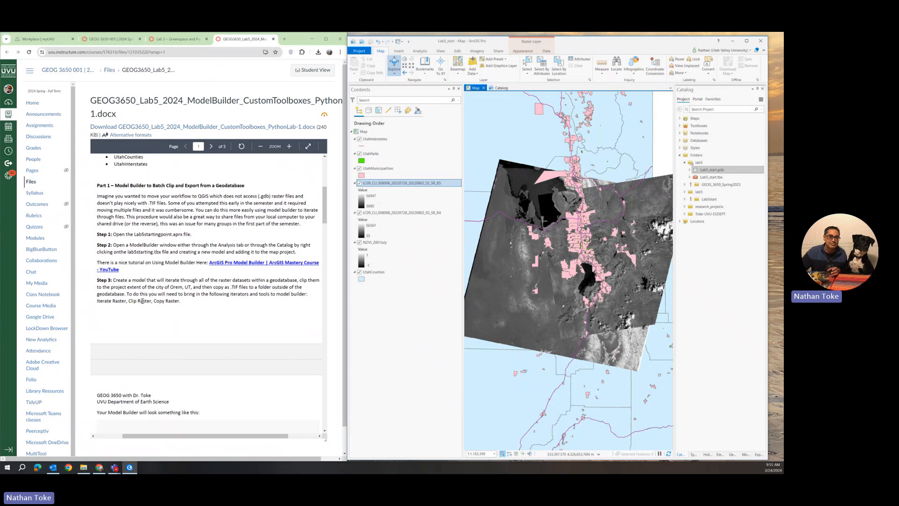
scroll(166, 302, down, 3)
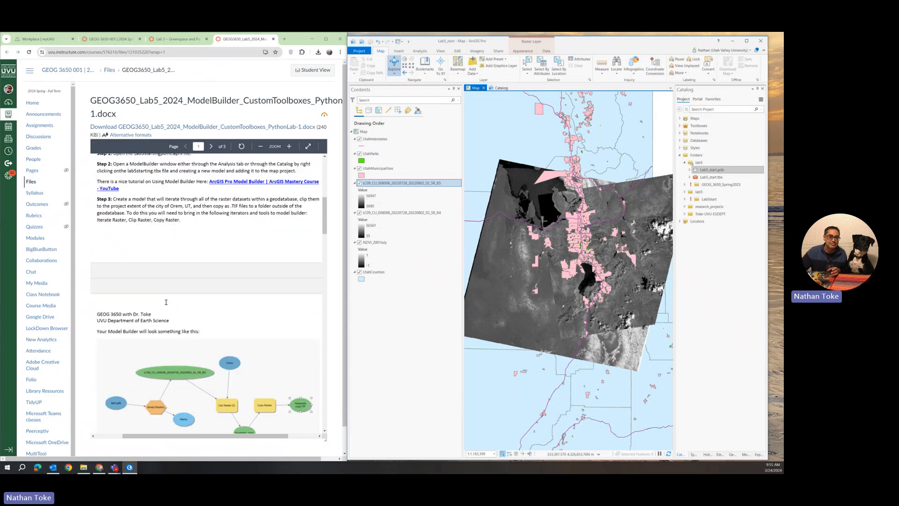
scroll(208, 336, down, 1)
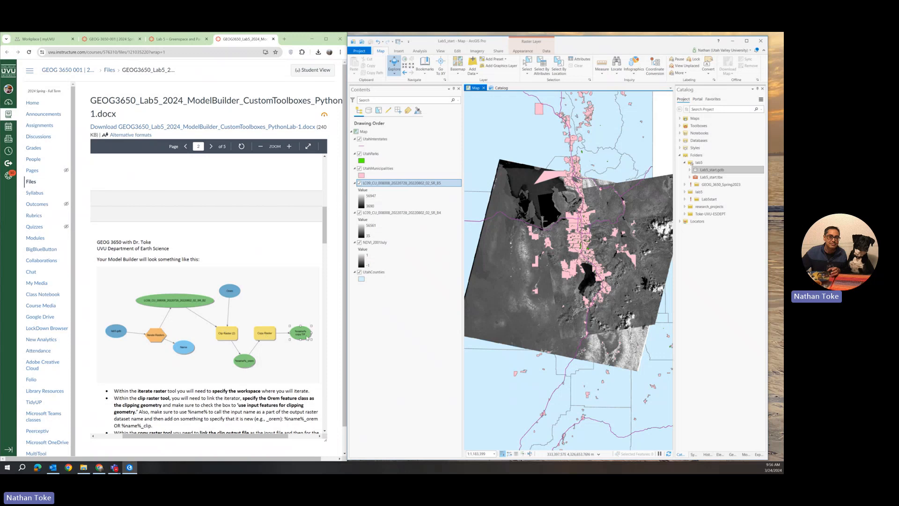
scroll(267, 348, down, 1)
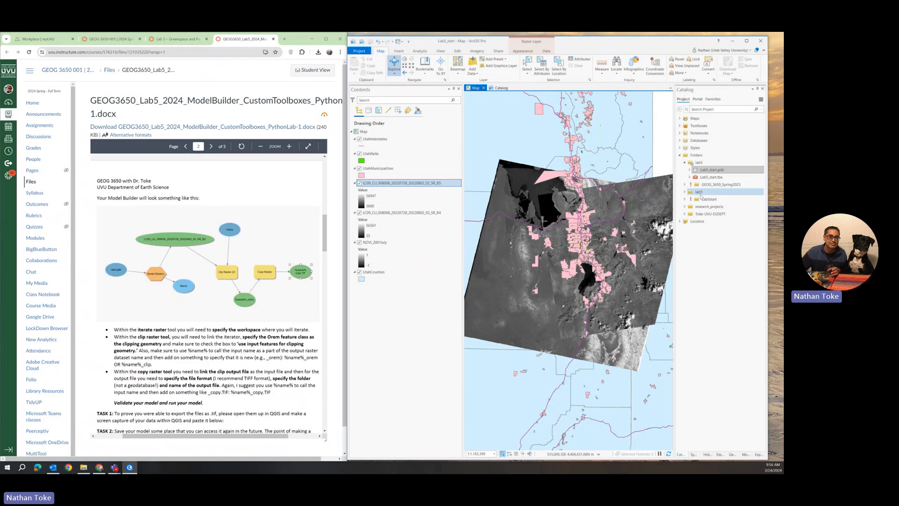
scroll(260, 299, up, 1)
scroll(260, 299, up, 5)
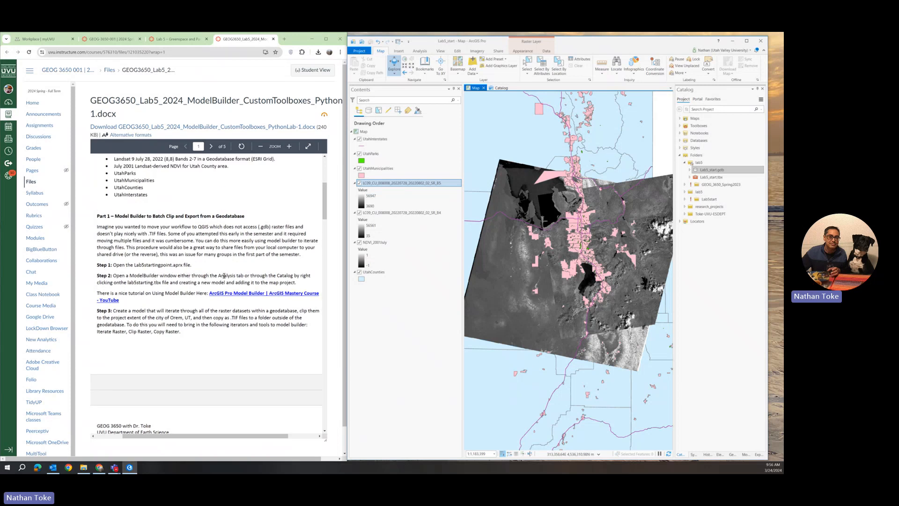
- Create a new blank geoprocessing model and open it in ModelBuilder
click(422, 52)
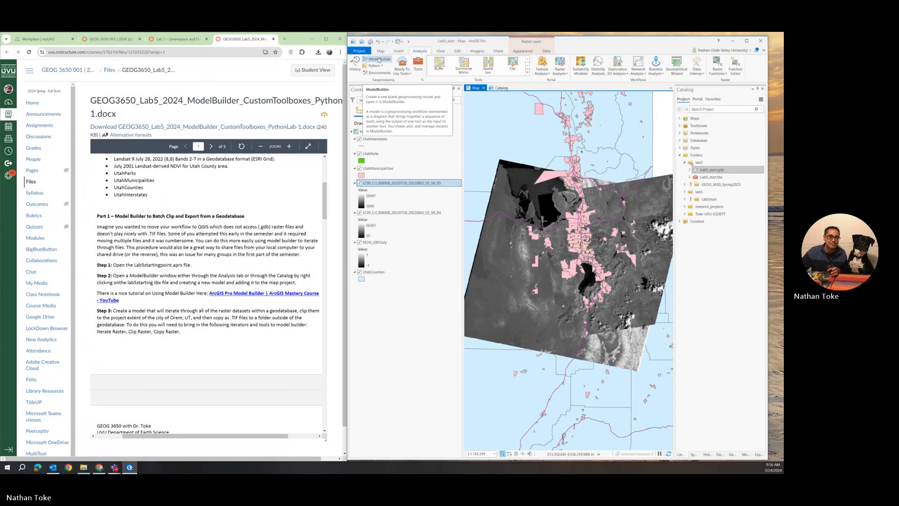
click(379, 59)
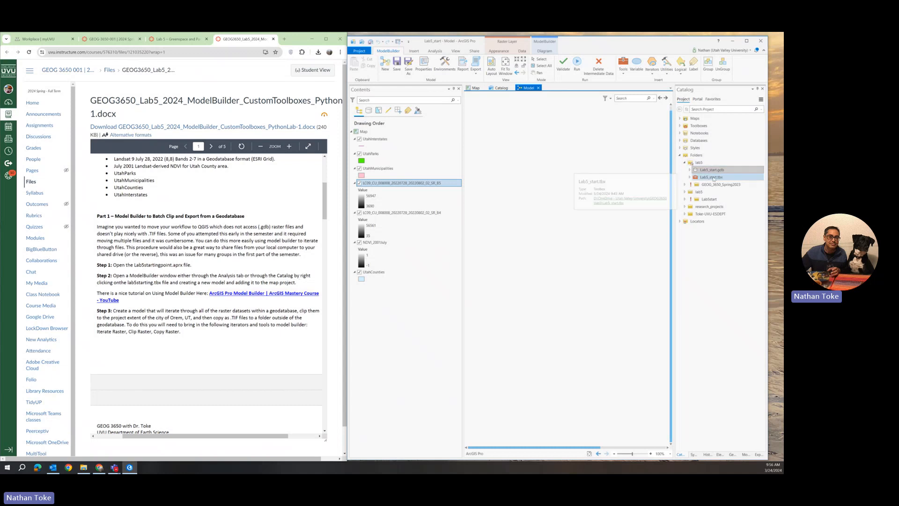
right_click(712, 178)
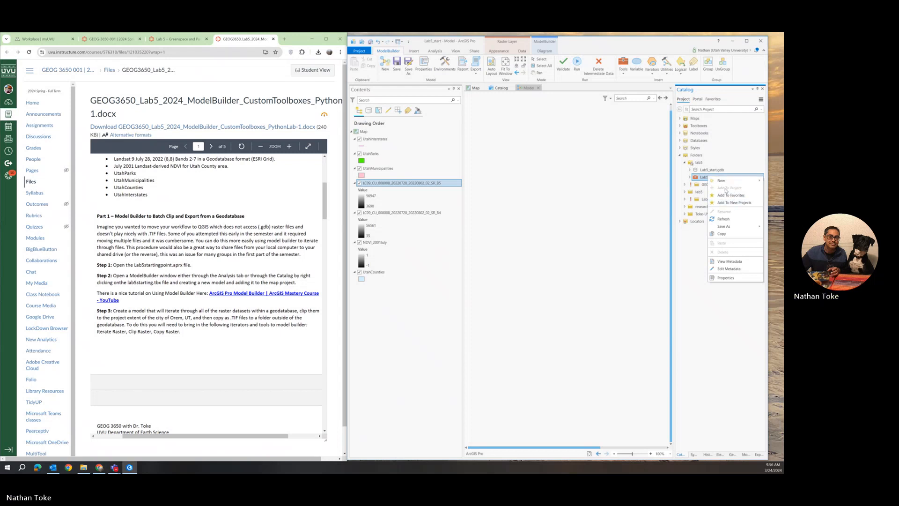
right_click(707, 171)
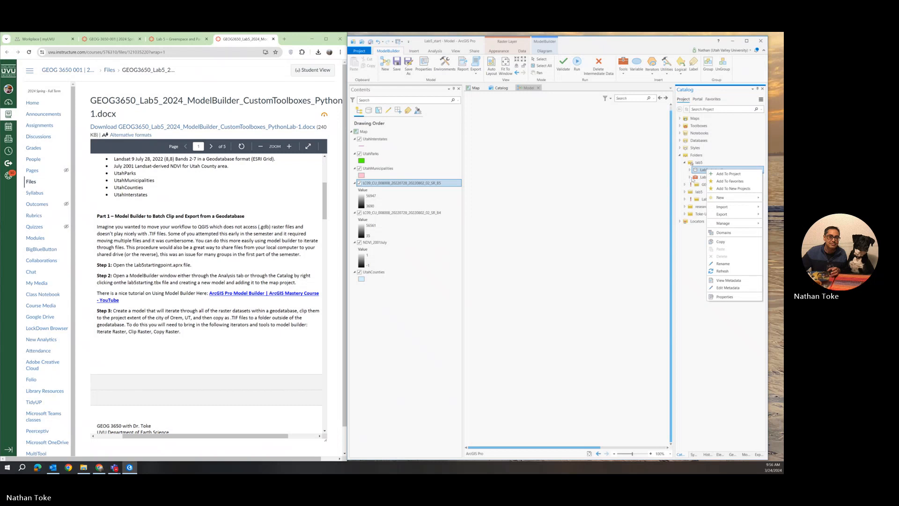
right_click(699, 178)
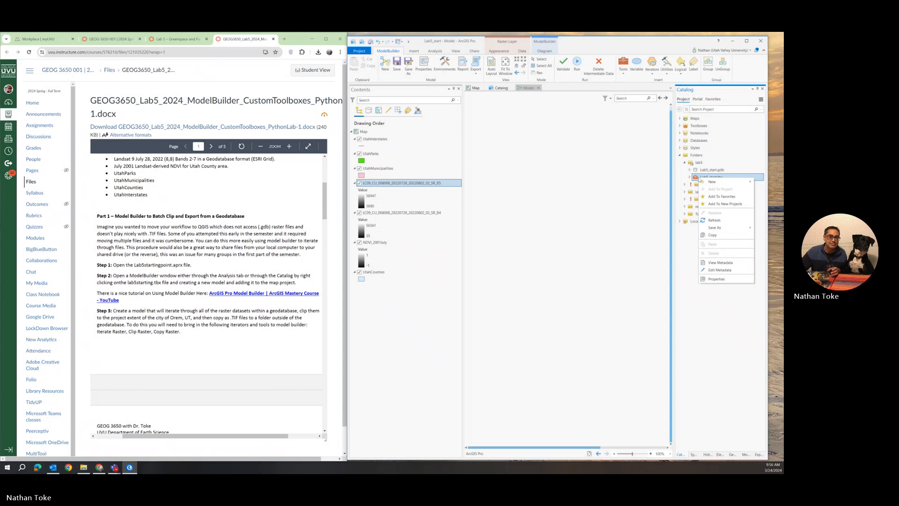
click(624, 64)
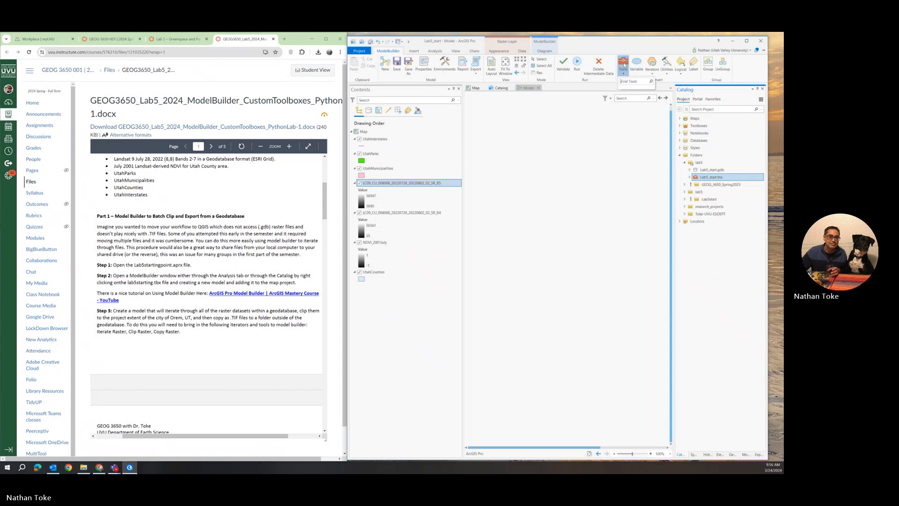
right_click(624, 65)
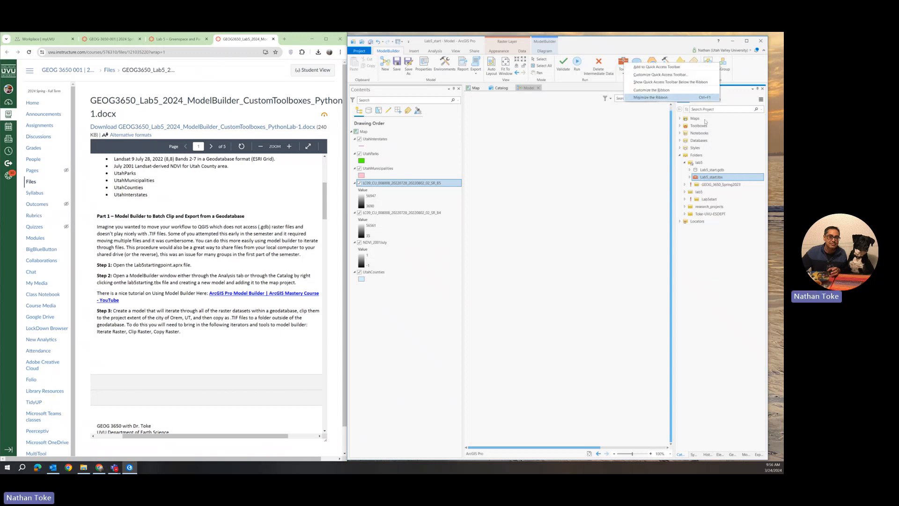
click(728, 266)
click(702, 178)
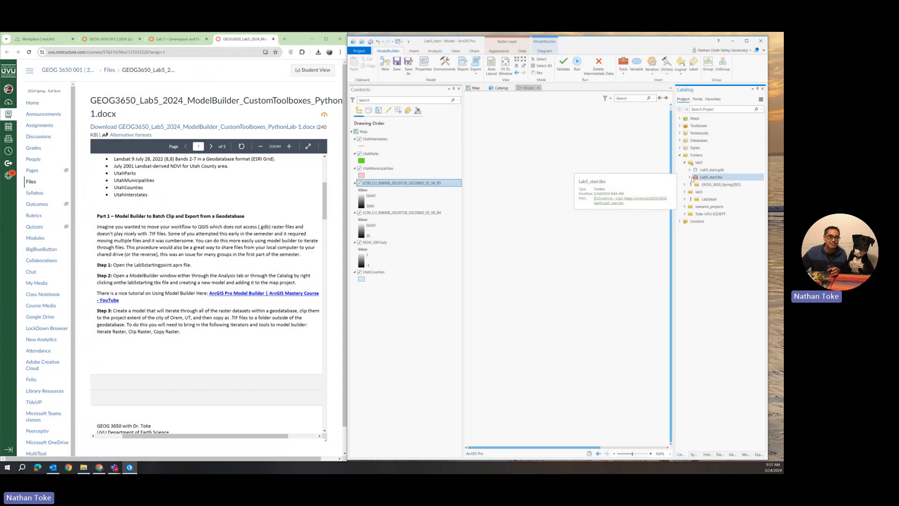
- Expand the Lab5_start.tbx toolbox in the lab5 folder and try to create a new model inside it
click(690, 178)
click(708, 186)
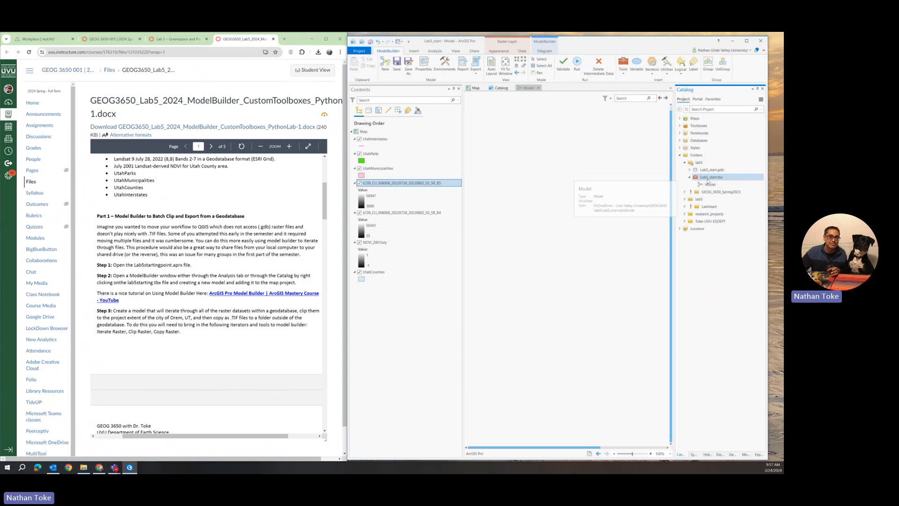
right_click(708, 178)
mouse_move(713, 184)
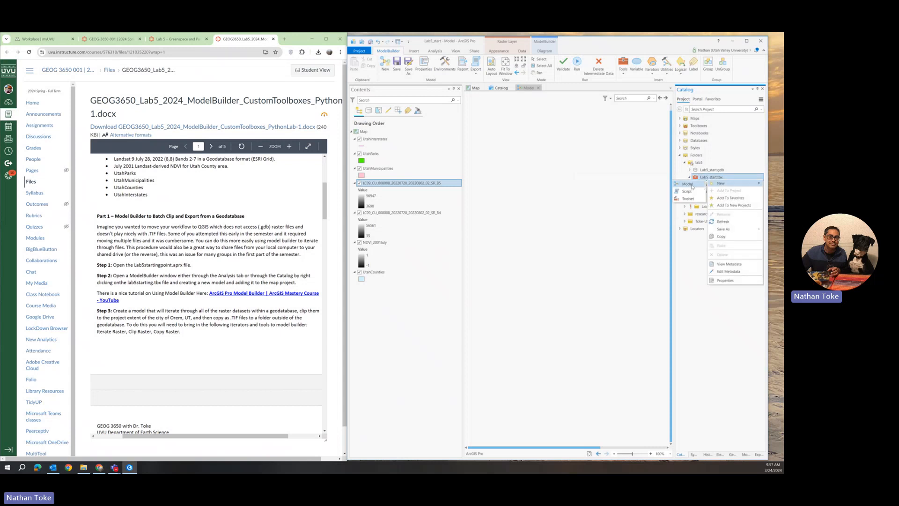
click(693, 186)
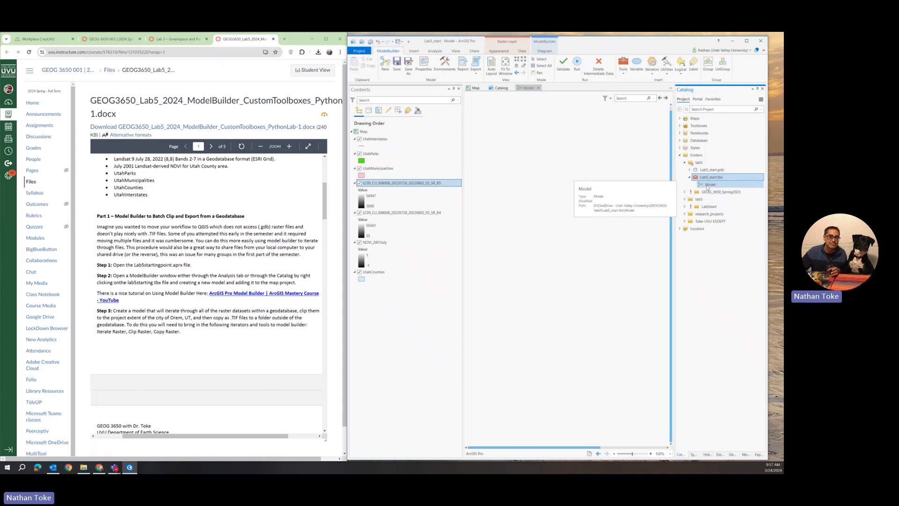
- Delete the existing model from the Lab5_start.tbx toolbox and create a new blank model in the same toolbox
right_click(708, 185)
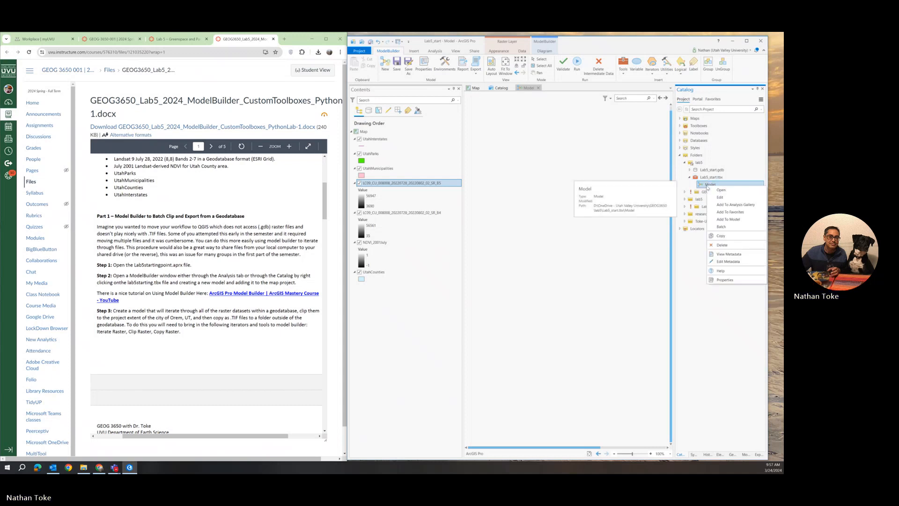
click(723, 245)
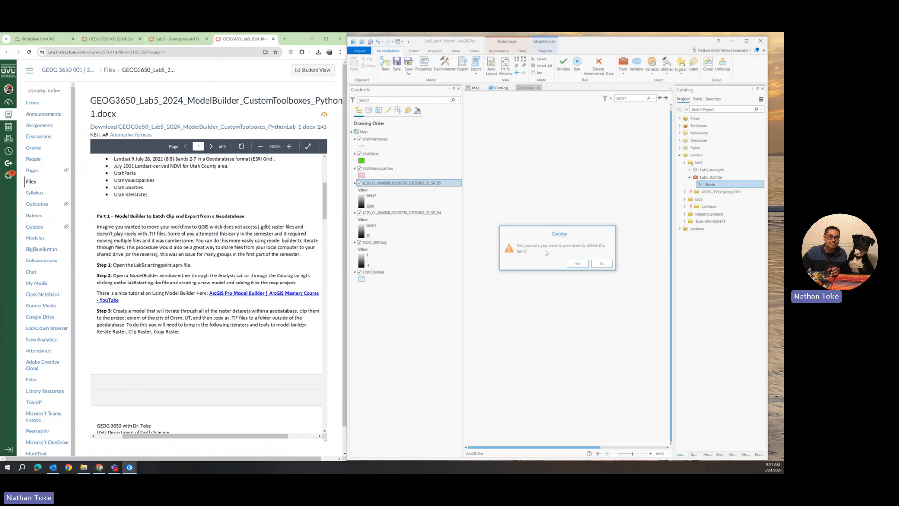
click(577, 263)
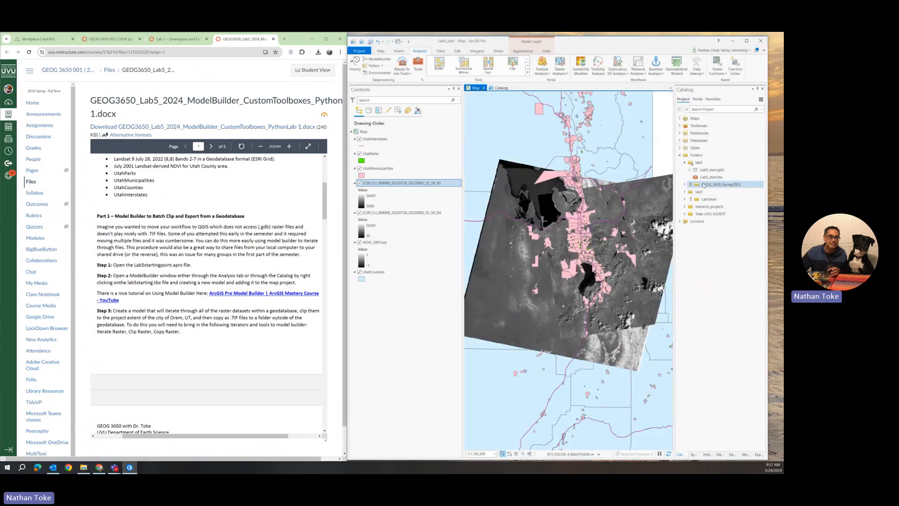
right_click(704, 177)
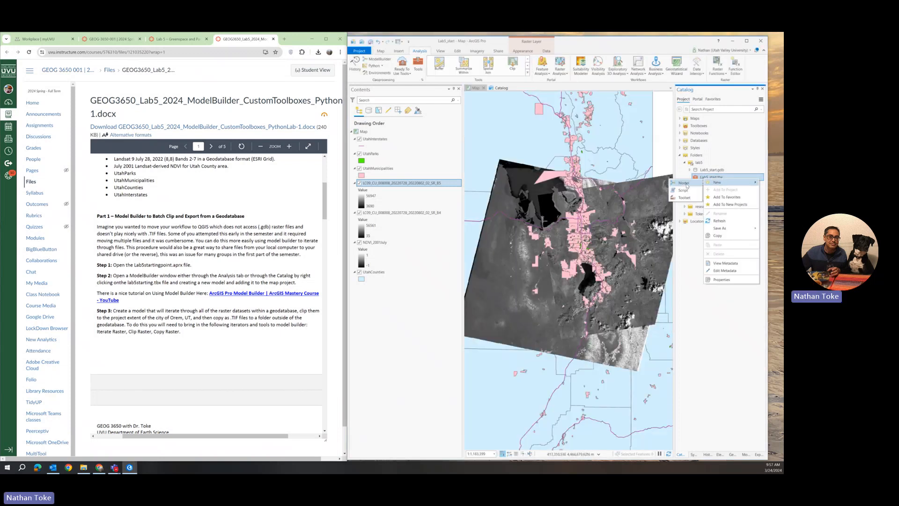
click(684, 183)
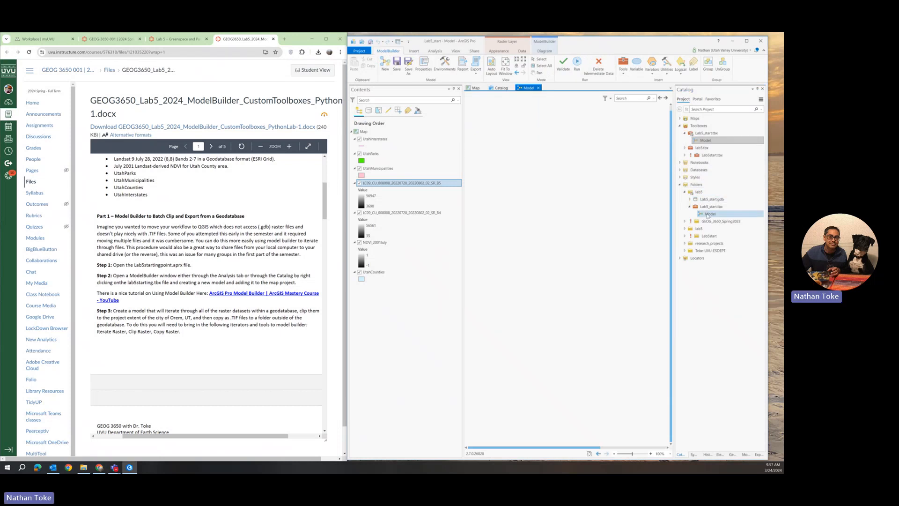
click(530, 88)
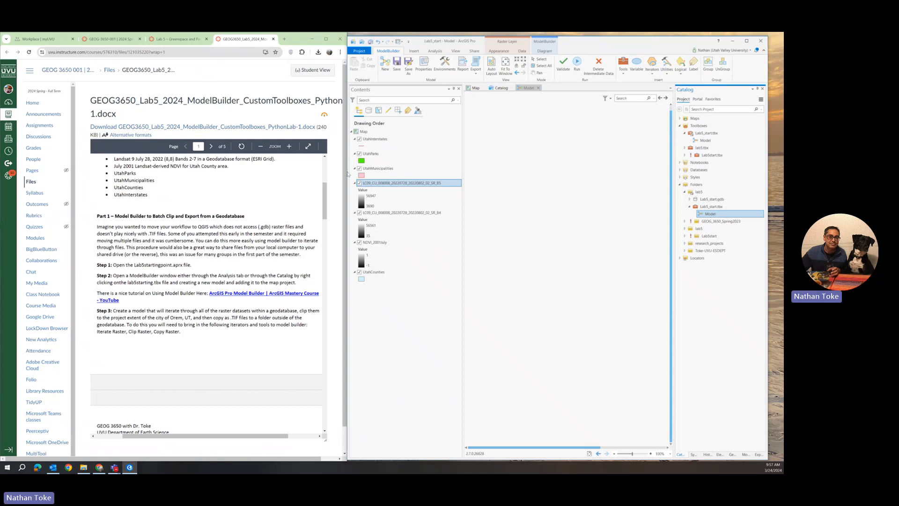
- Show the example model diagram and raster tool notes in the lab instructions and widen the ArcGIS Pro window beside them
scroll(238, 239, down, 5)
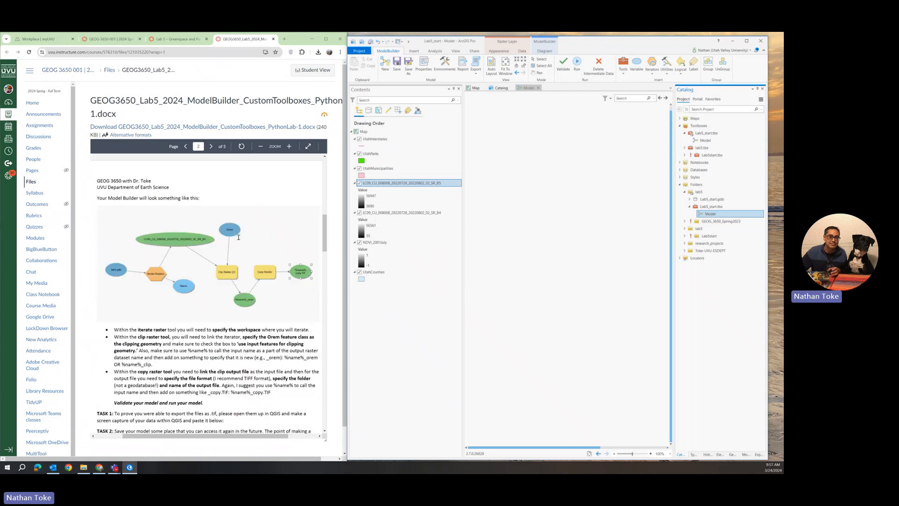
scroll(238, 237, down, 1)
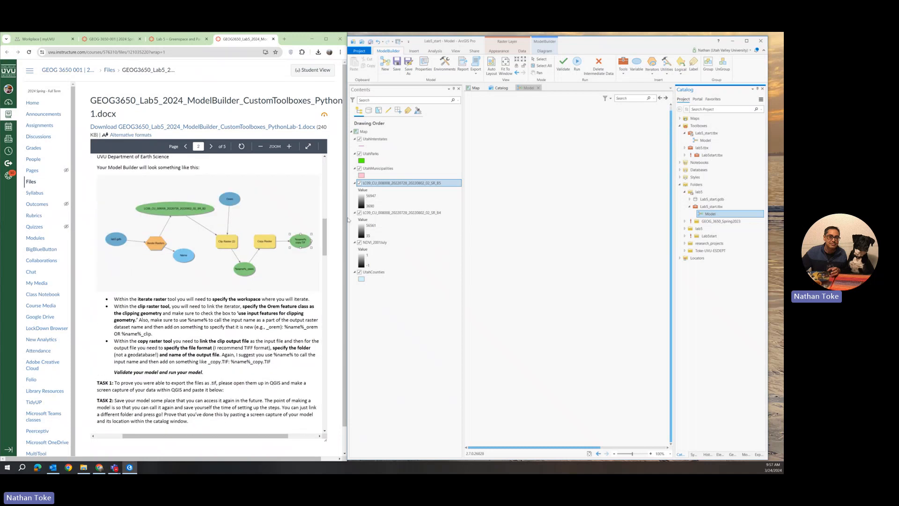
drag(346, 218, 323, 218)
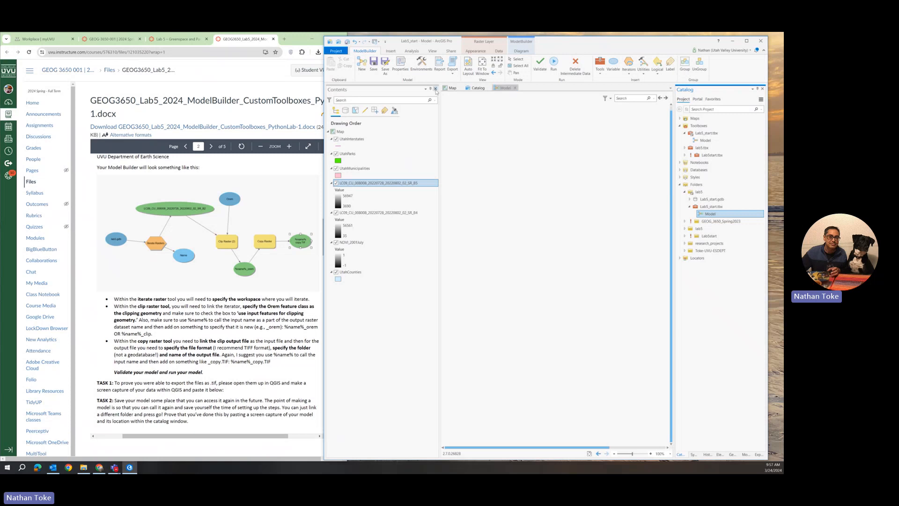
click(412, 51)
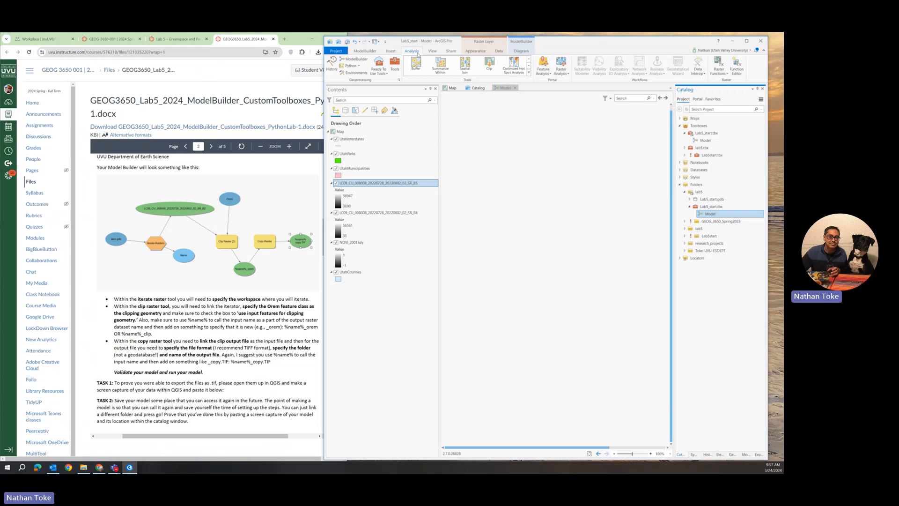
click(395, 66)
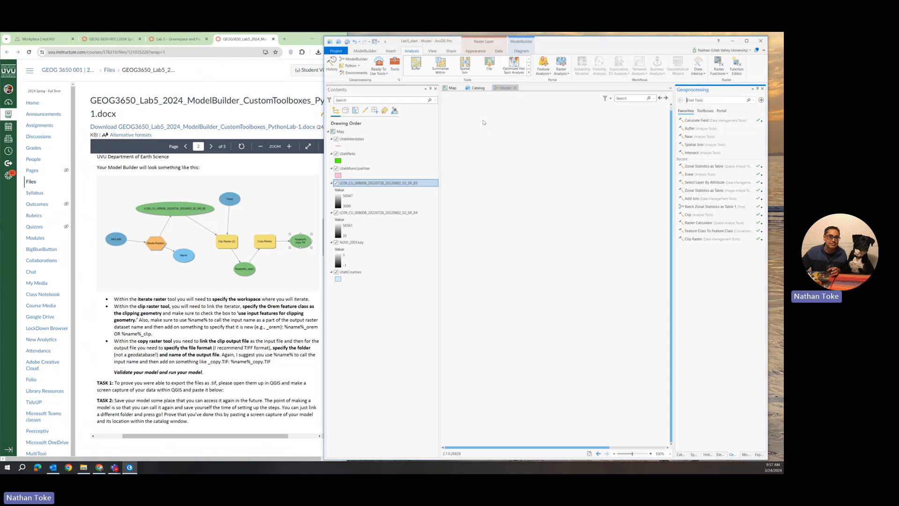
click(505, 89)
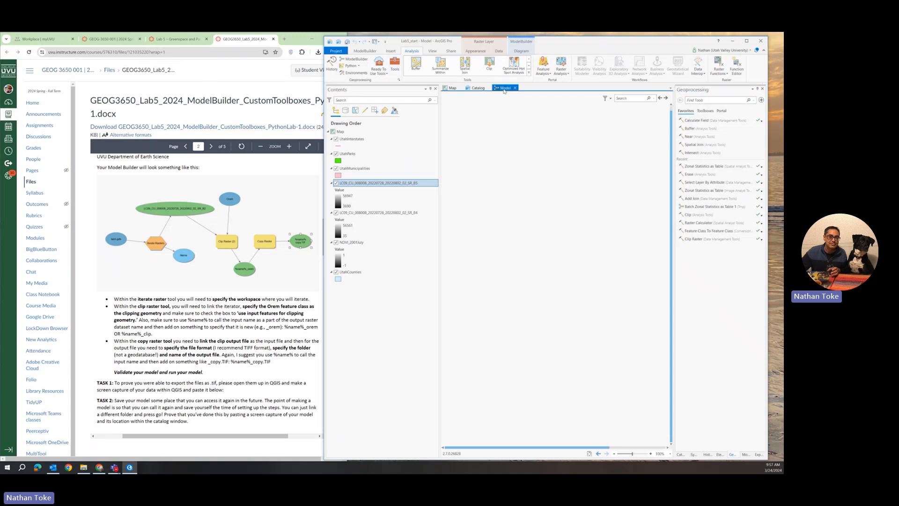
click(365, 51)
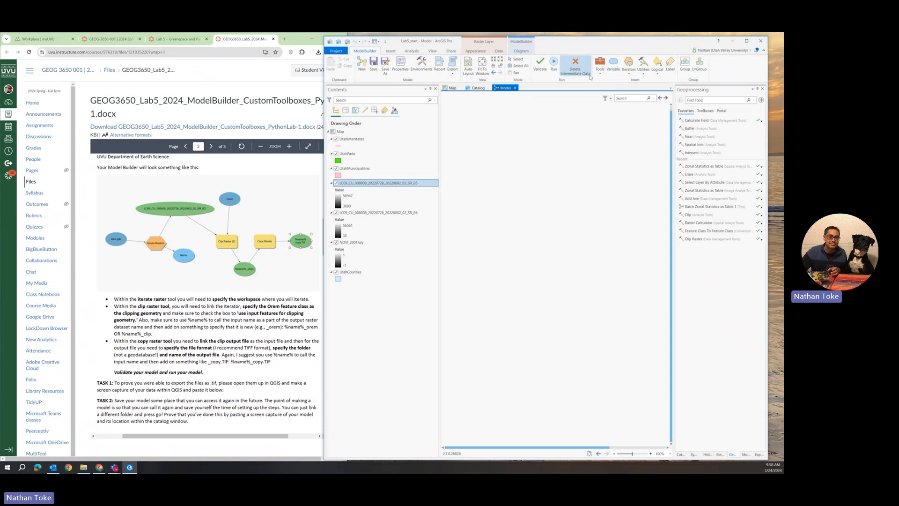
click(613, 64)
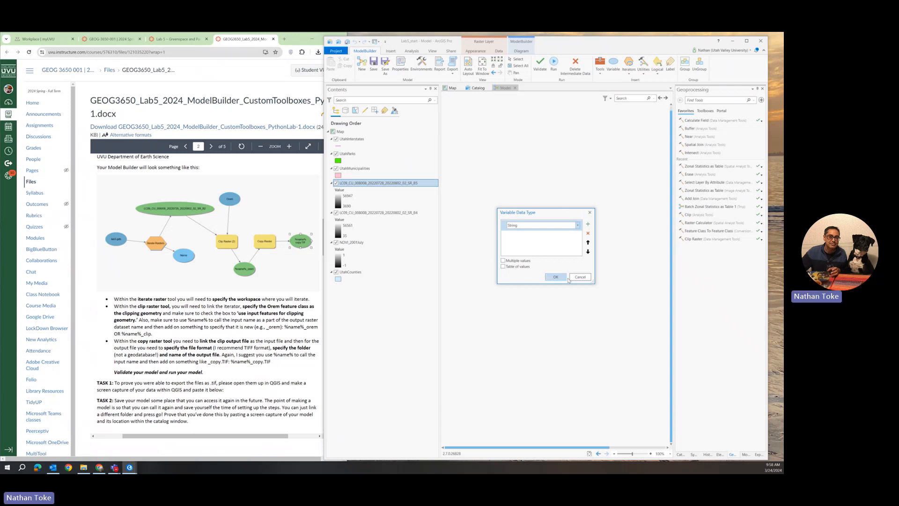
click(590, 213)
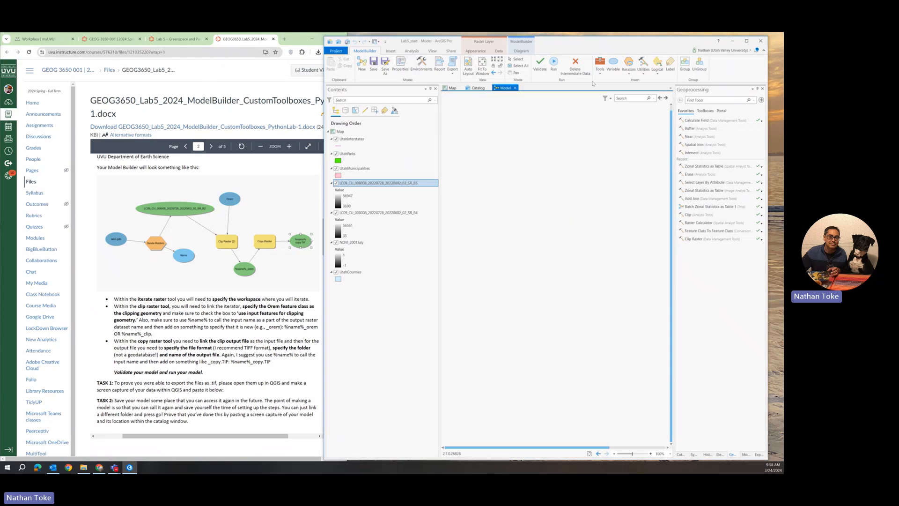
- Find the Iterate Rasters tool by searching for "iterate raster" and add it to the model
click(601, 71)
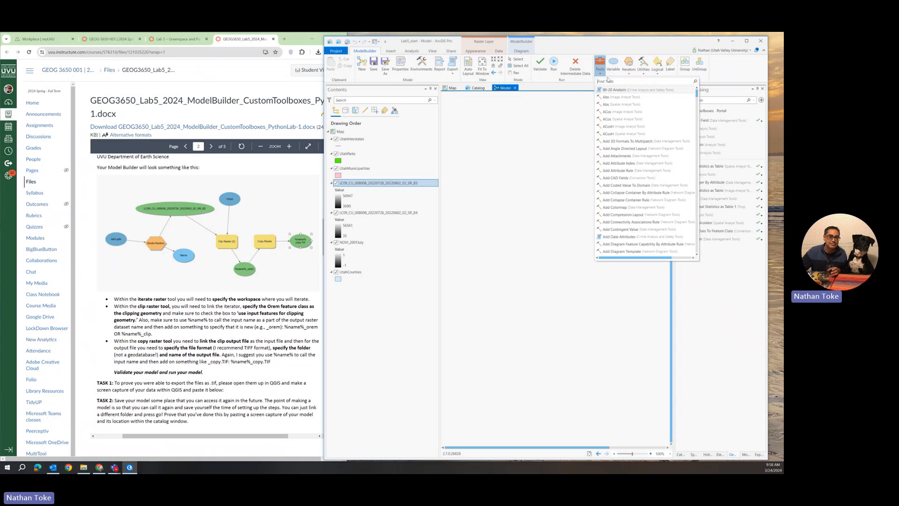
text(i)
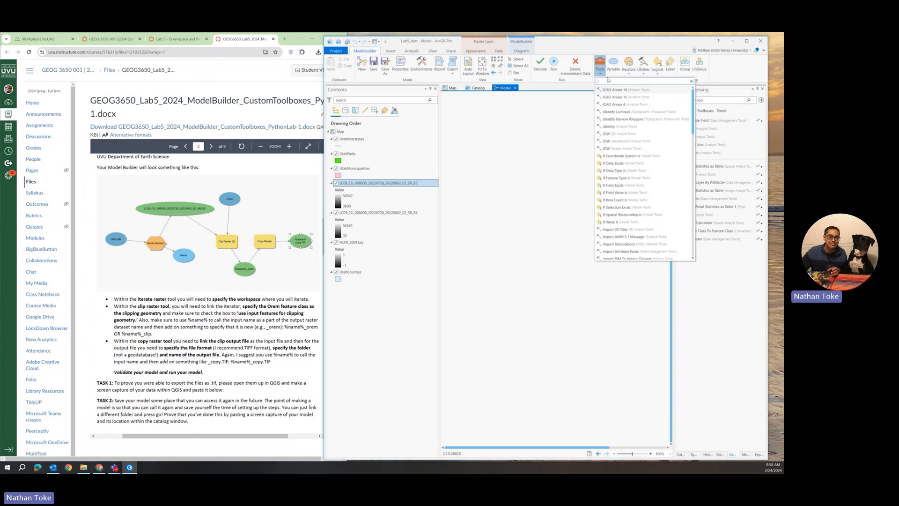
text(terate r)
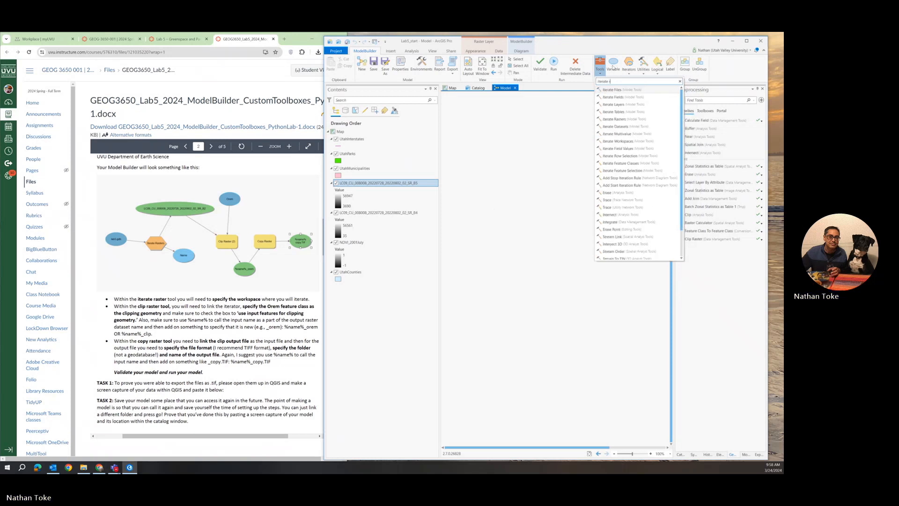
text(aster)
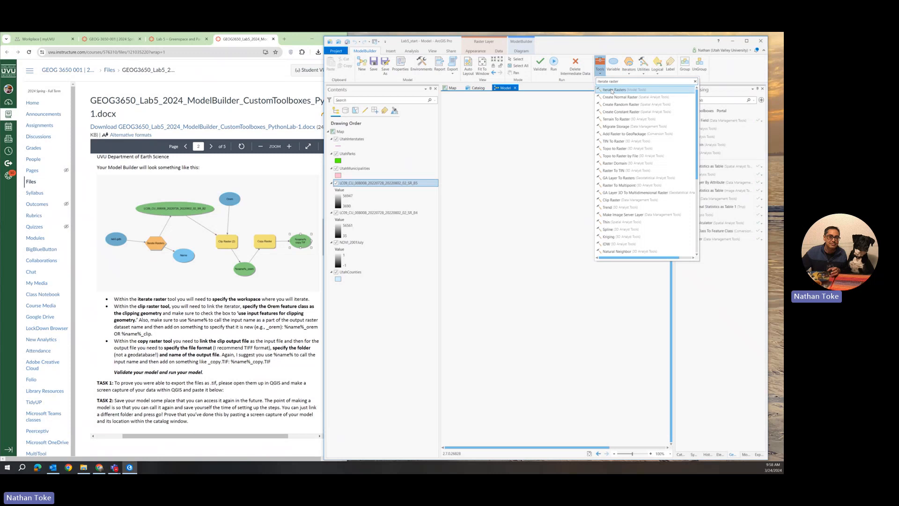
click(611, 91)
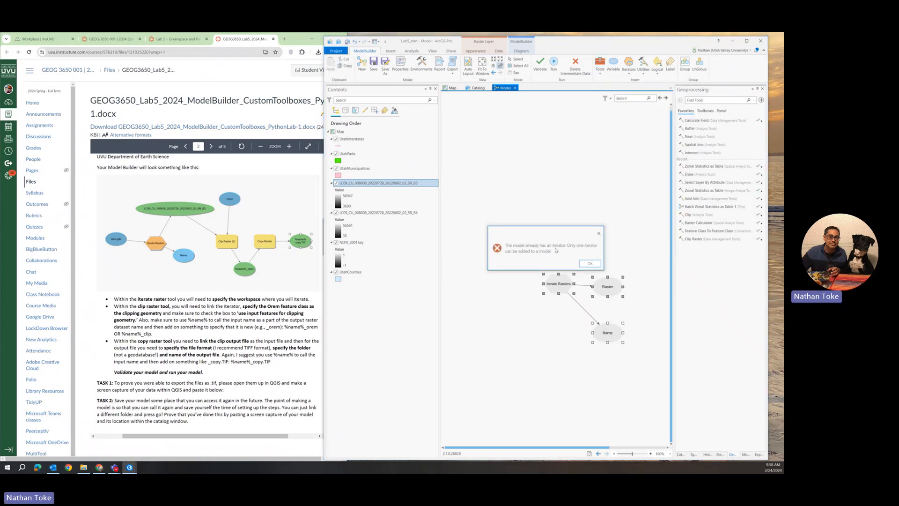
click(590, 264)
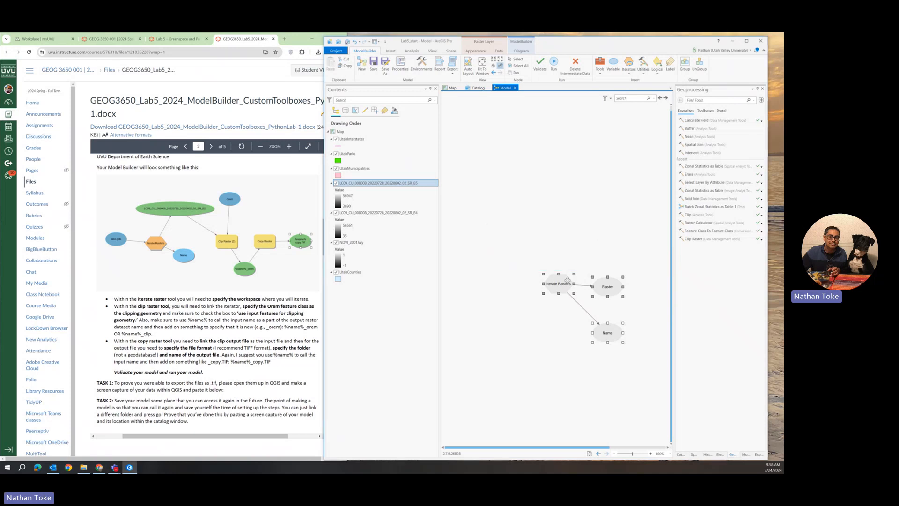
- Move the Iterate Rasters elements to the upper part of the model canvas and set the iterator's workspace to the lab5 folder
drag(568, 280, 542, 178)
double_click(487, 170)
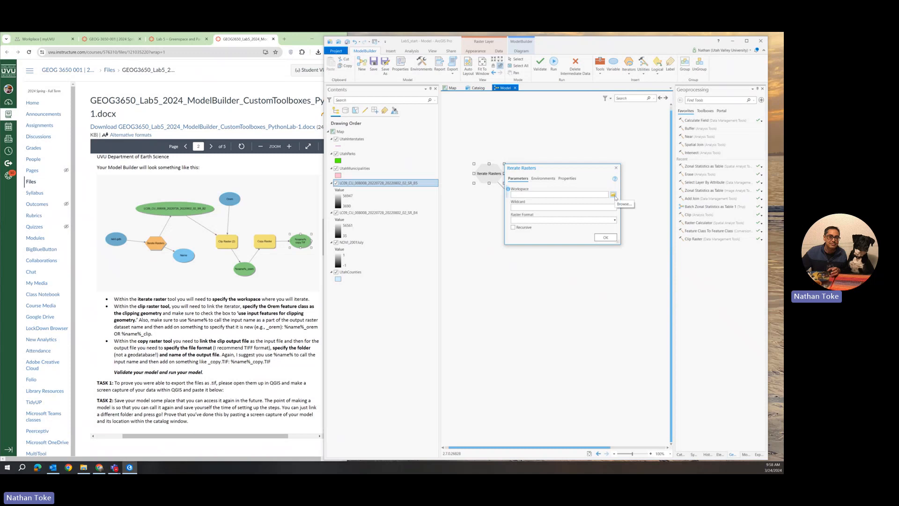
click(613, 195)
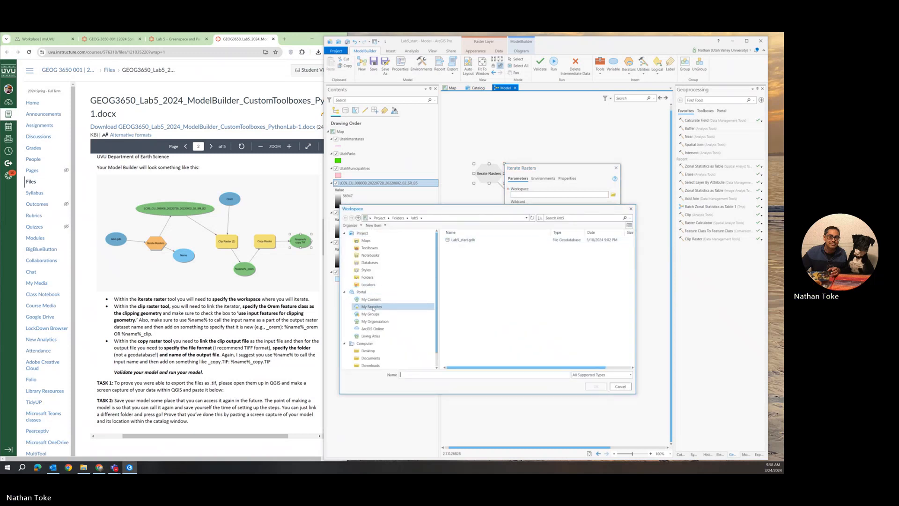
click(368, 277)
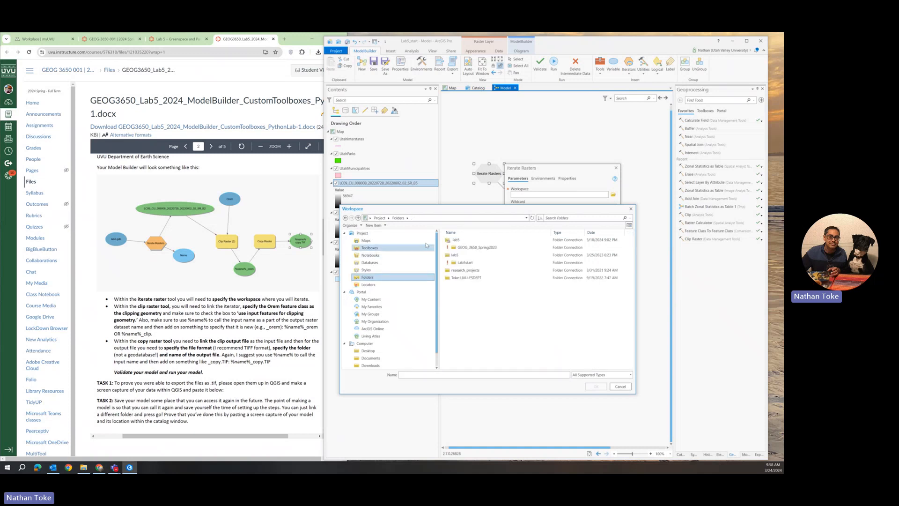
click(455, 240)
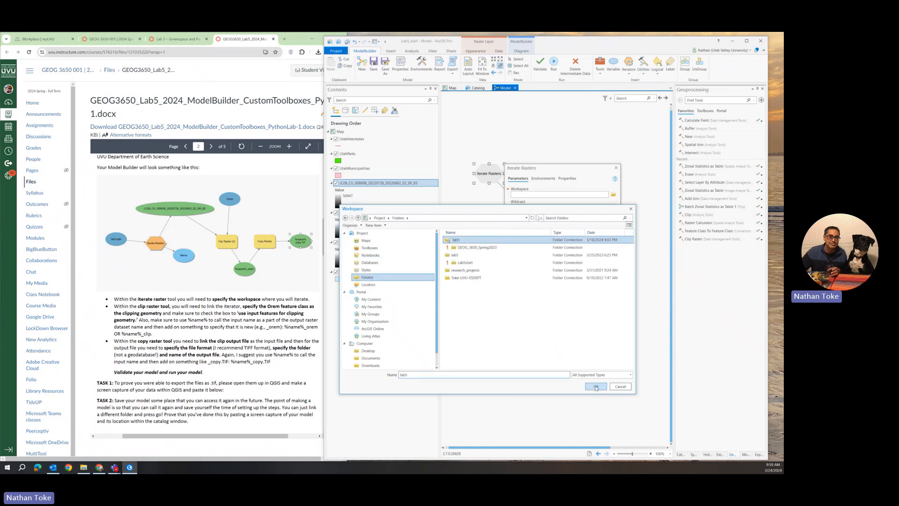
click(595, 387)
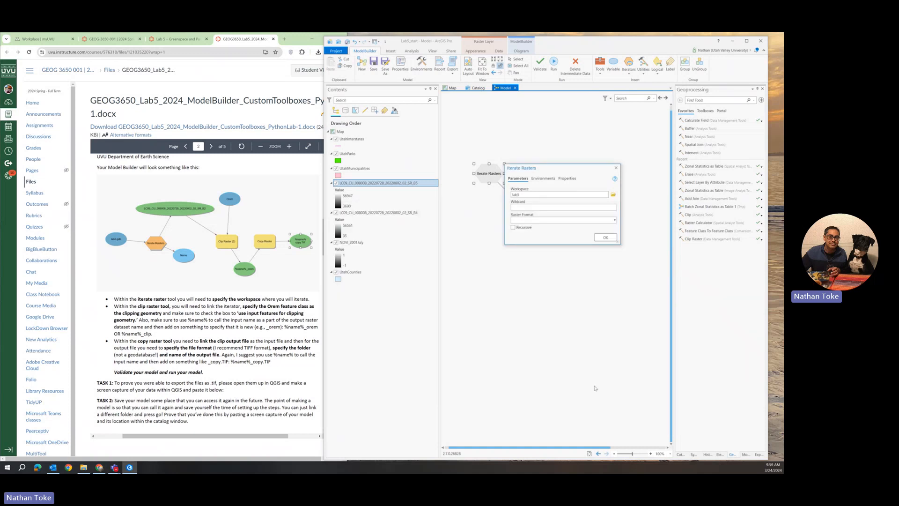
- Check the available raster formats, expand Lab5_start.gdb and examine the data type in the SR_B2 raster's properties
click(615, 221)
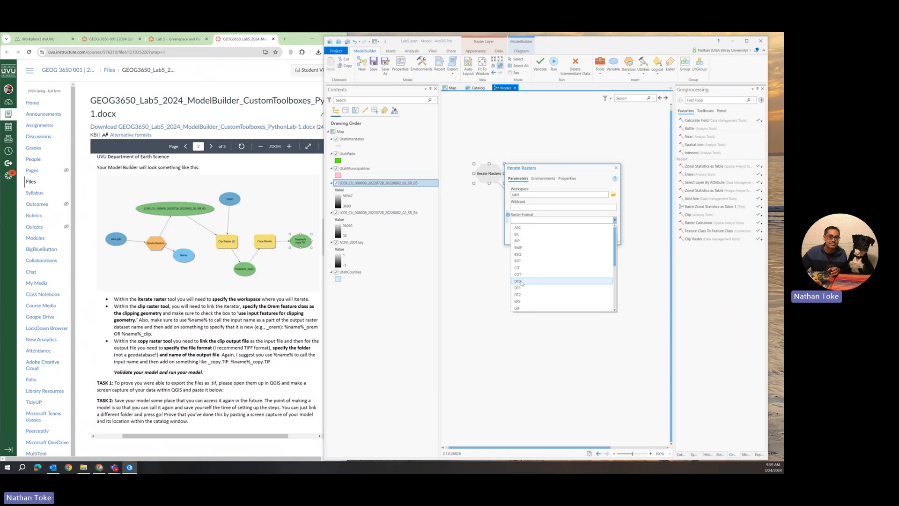
click(680, 454)
click(680, 454)
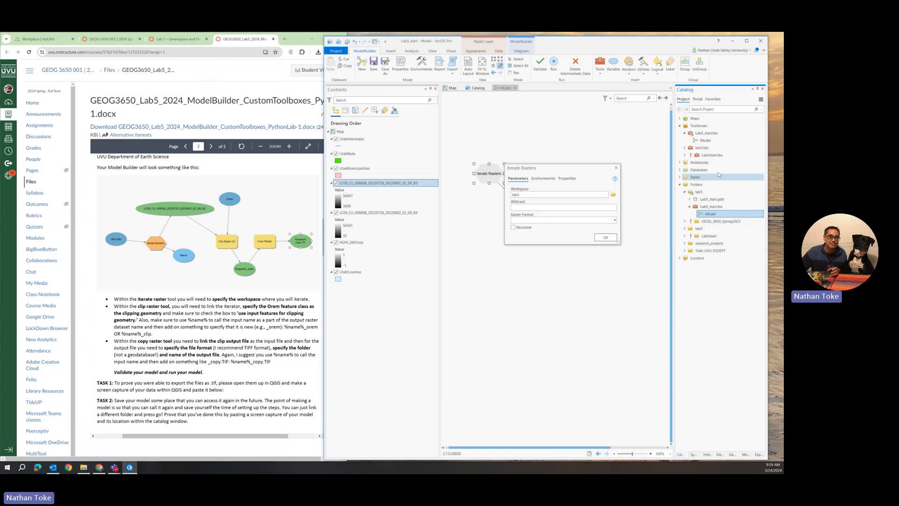
click(689, 200)
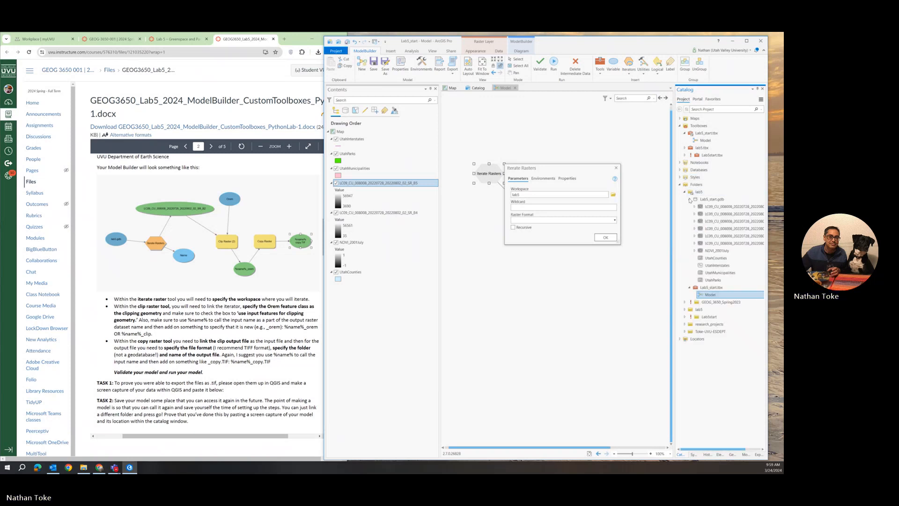
drag(703, 450, 733, 455)
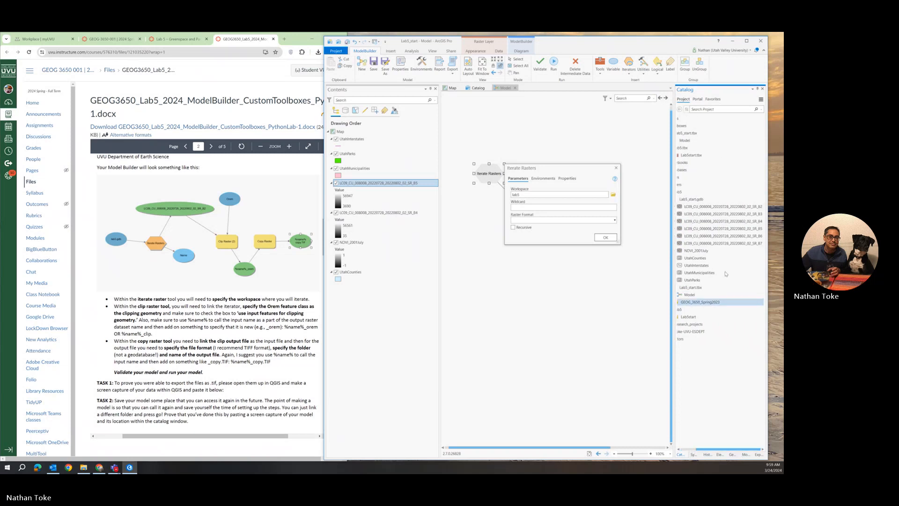
click(704, 208)
right_click(704, 208)
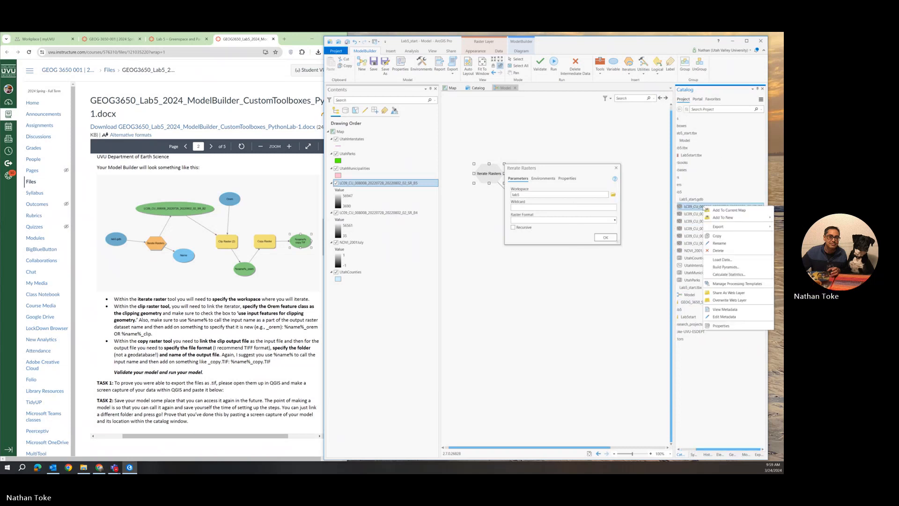
click(721, 326)
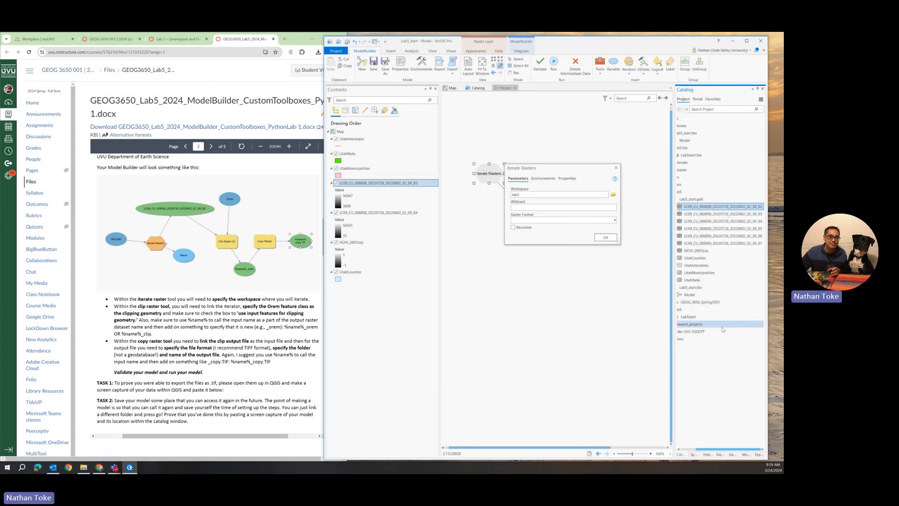
click(583, 278)
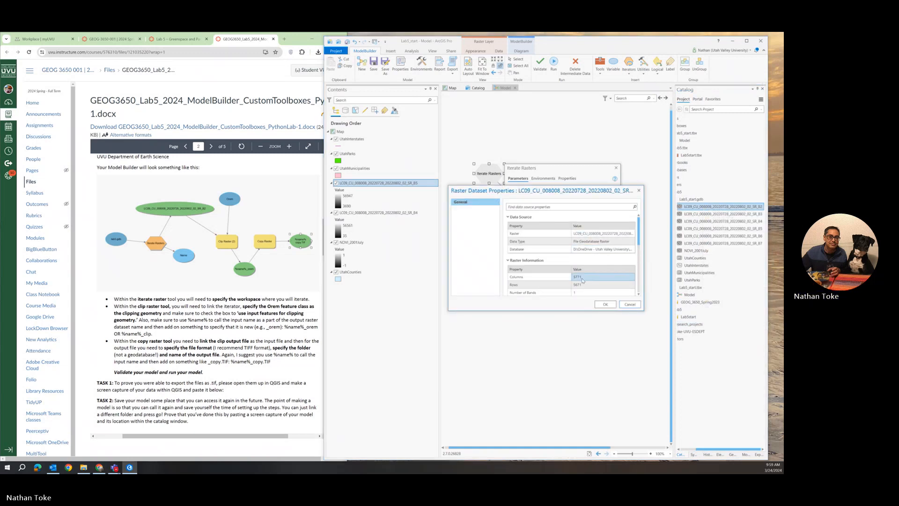
click(639, 192)
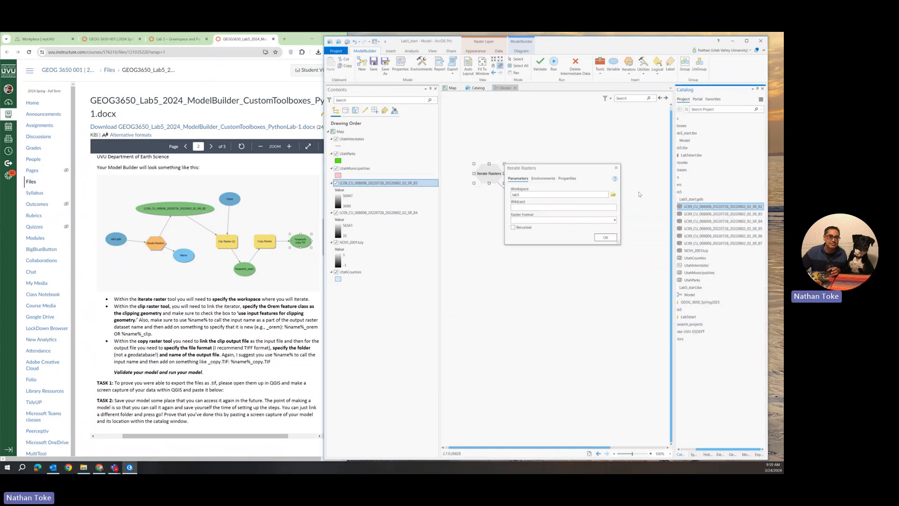
- Examine the available raster formats for the Iterate Rasters tool and accept its settings with the format left blank
click(615, 221)
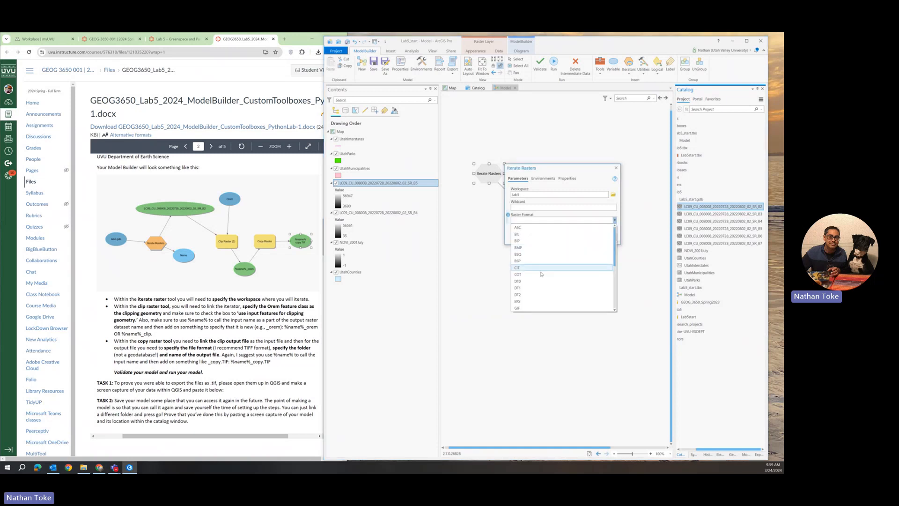
scroll(535, 287, down, 5)
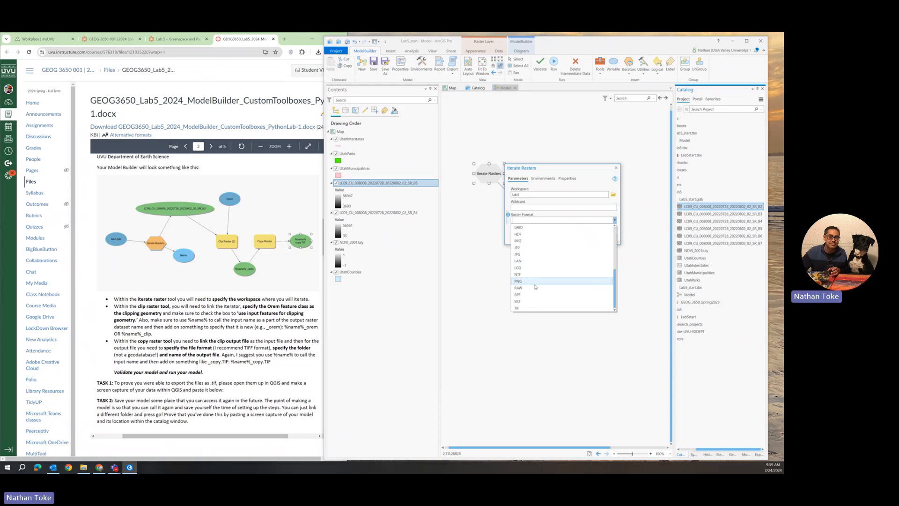
scroll(536, 286, up, 1)
scroll(535, 287, up, 4)
scroll(535, 287, down, 1)
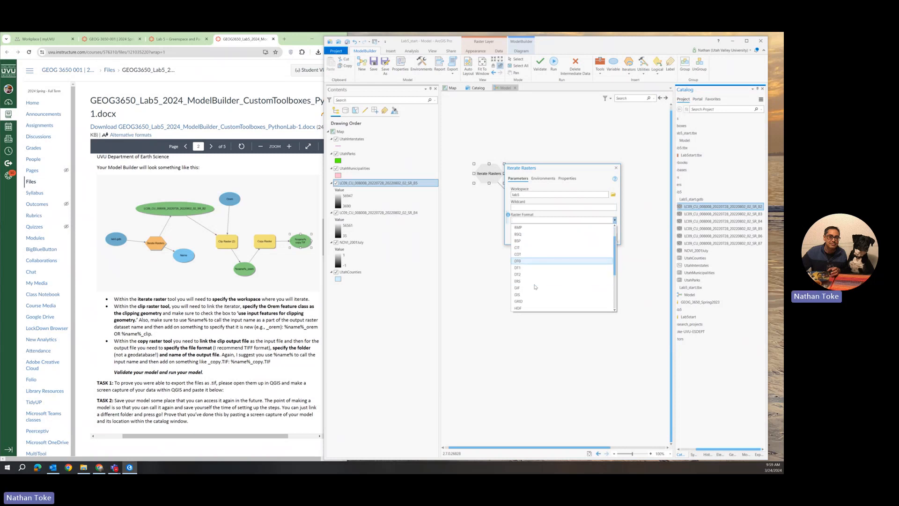
scroll(534, 284, down, 2)
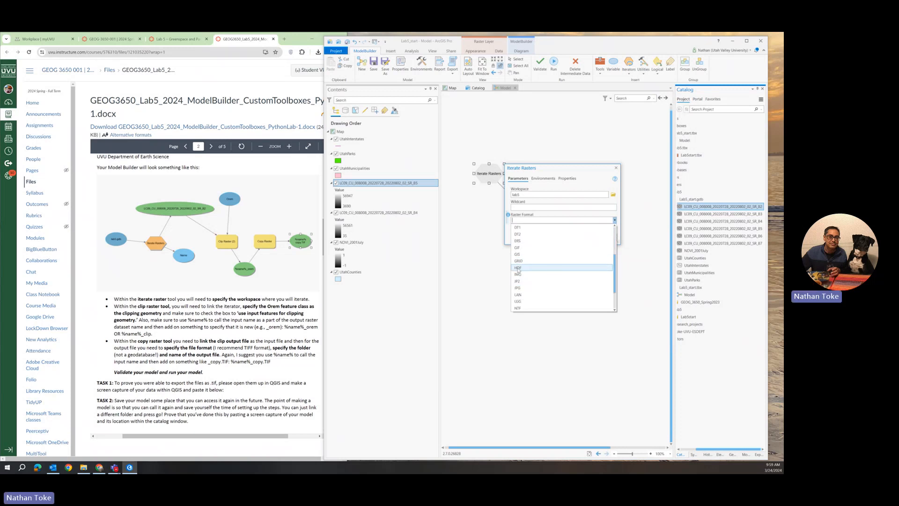
scroll(520, 278, down, 2)
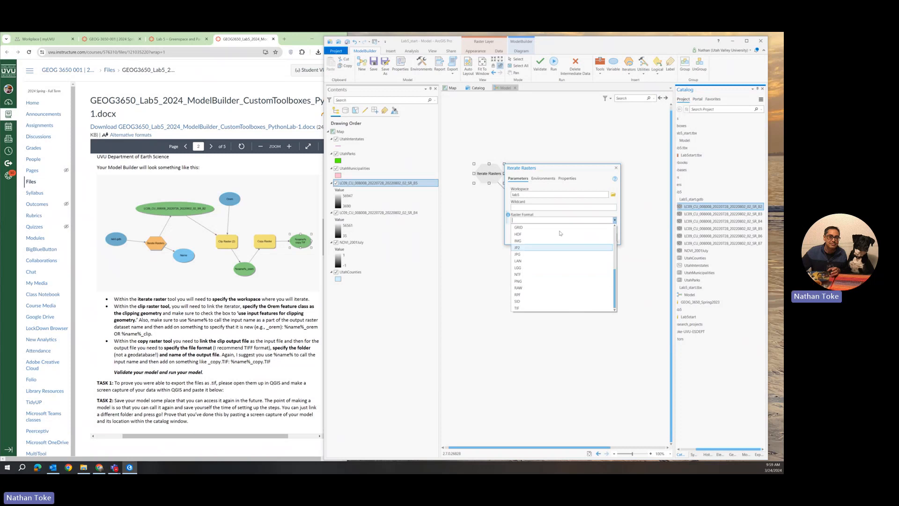
click(586, 183)
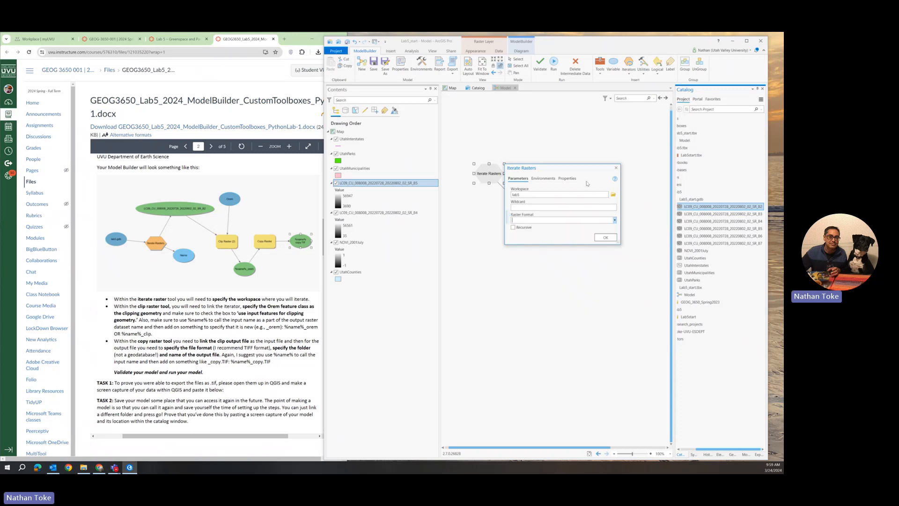
click(607, 238)
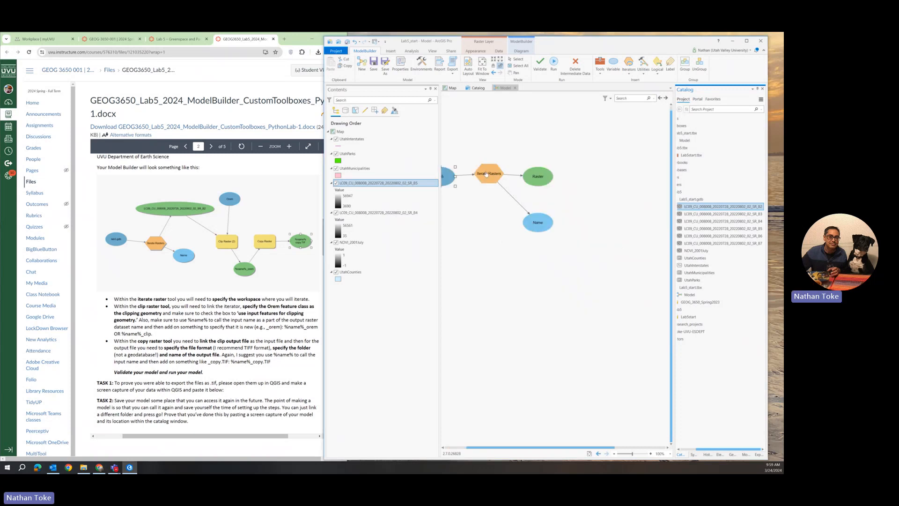
click(487, 230)
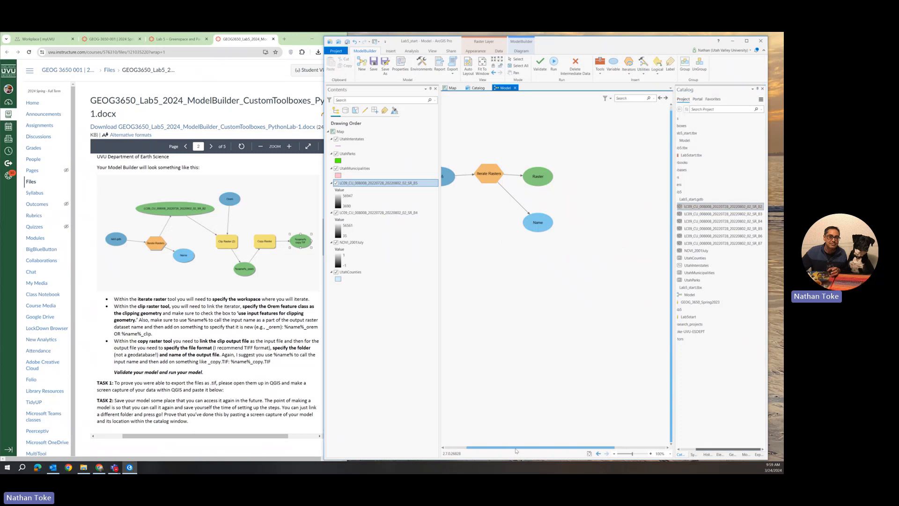
- Change the Iterate Rasters workspace to Lab5_start.gdb inside the lab5 folder
drag(516, 450, 493, 451)
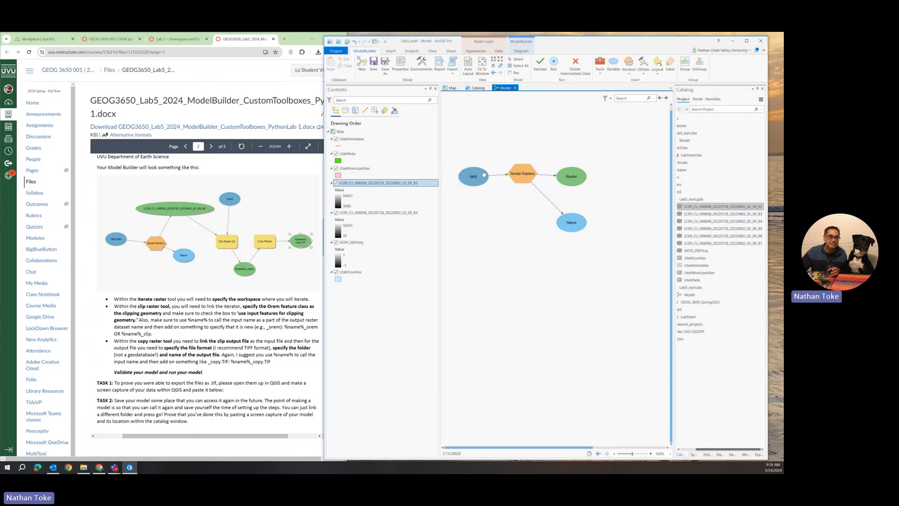
mouse_move(523, 175)
double_click(521, 177)
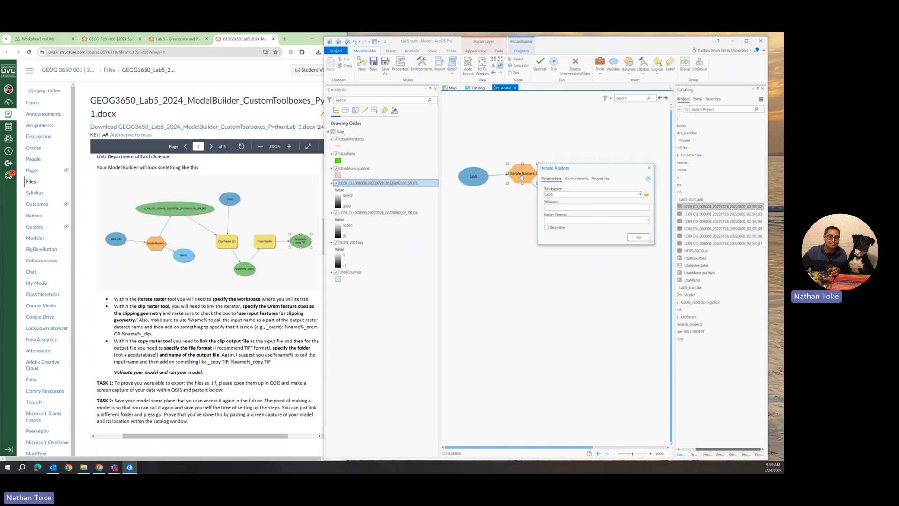
click(640, 195)
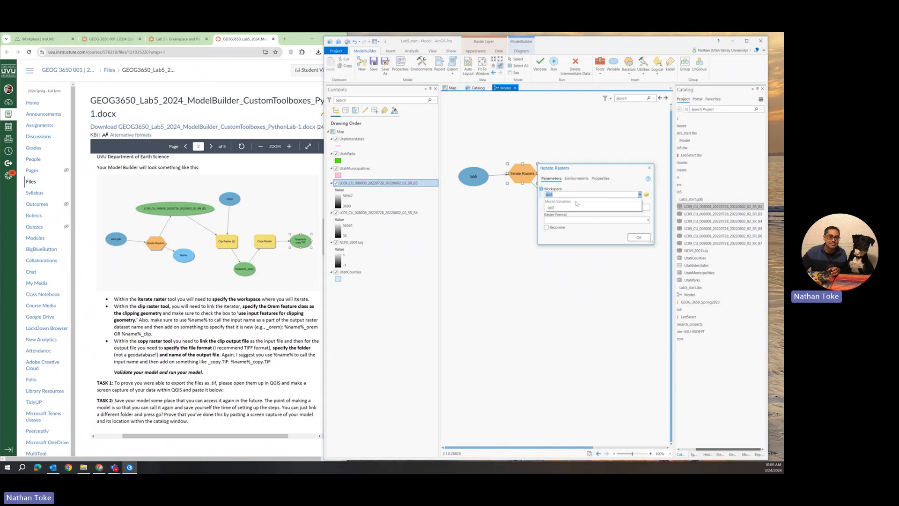
click(646, 194)
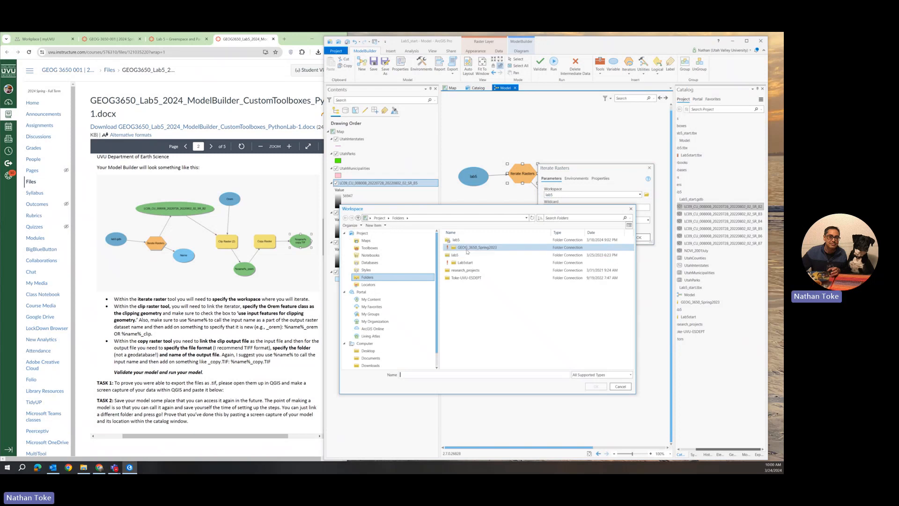
click(453, 241)
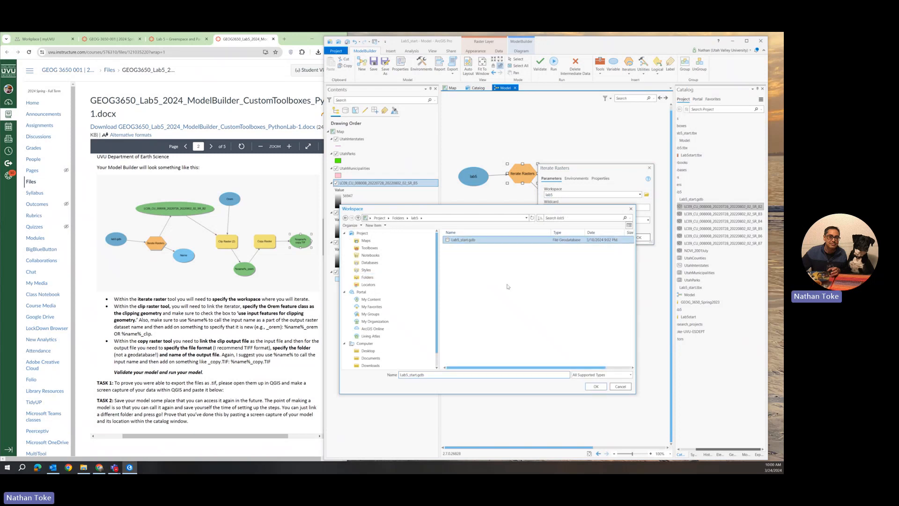
click(596, 386)
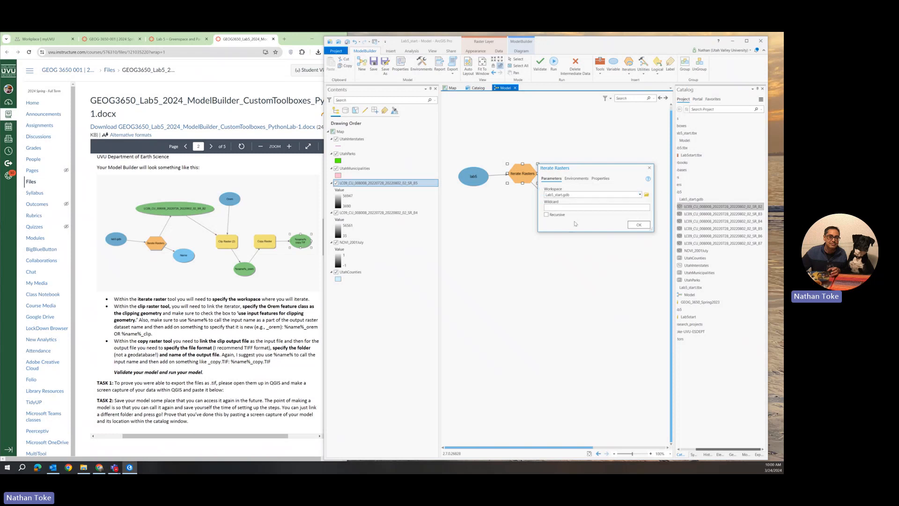
click(645, 226)
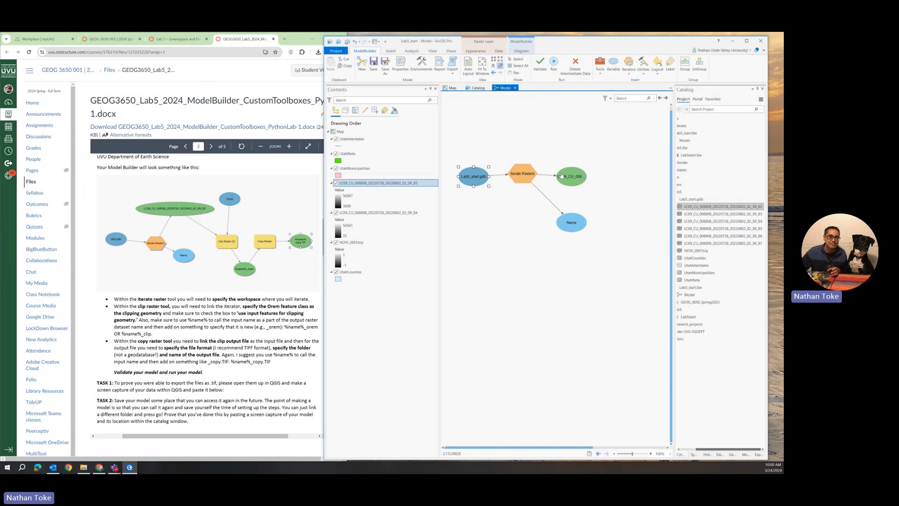
- Widen the iterator's green raster output element so that its full name fits
click(575, 177)
drag(586, 176, 658, 179)
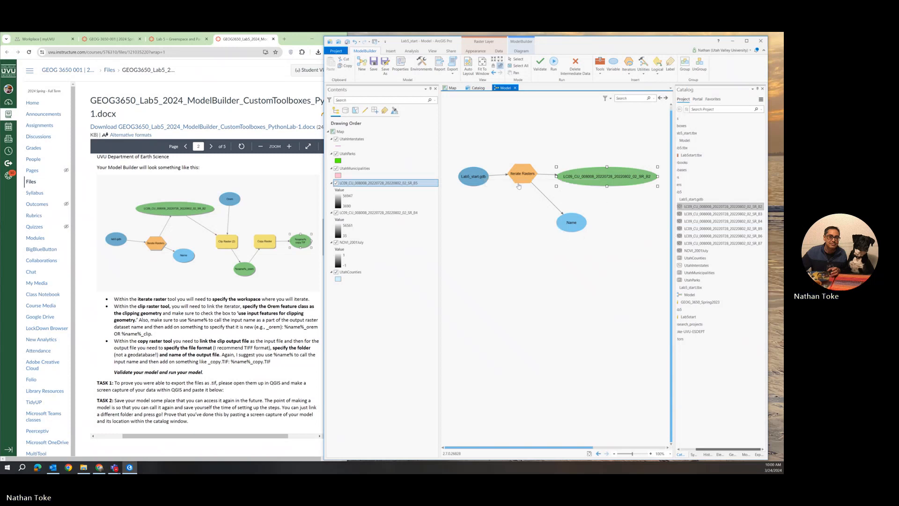
click(528, 215)
- Move the Lab5_start.gdb element to the model canvas's upper-left area and delete the leftover lab5 variable
scroll(527, 215, down, 1)
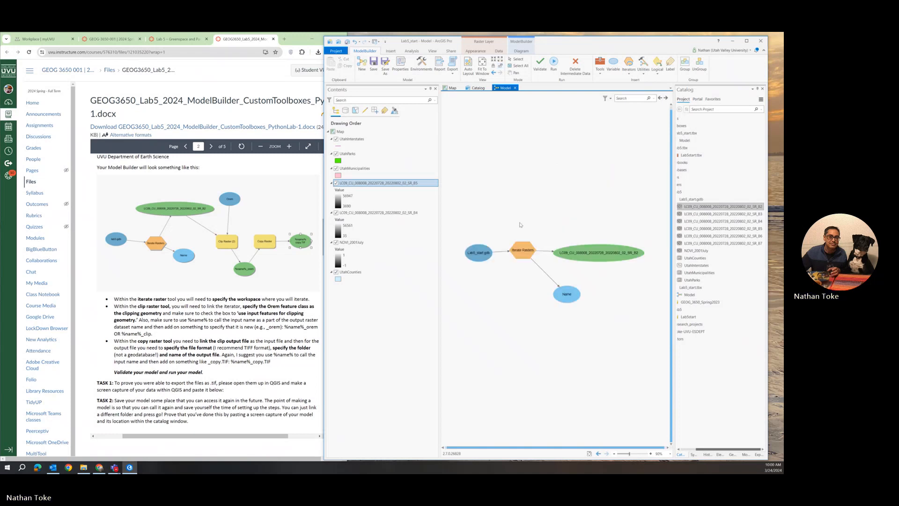
scroll(520, 224, down, 4)
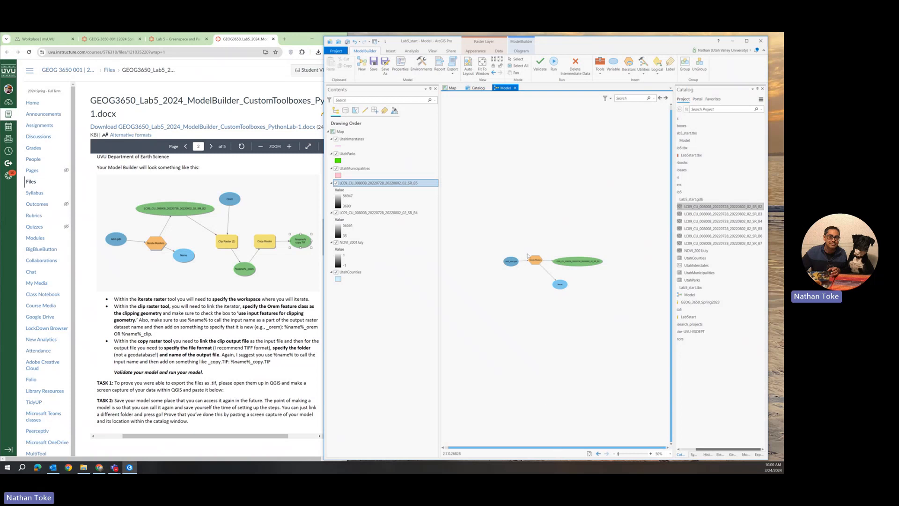
scroll(528, 255, up, 2)
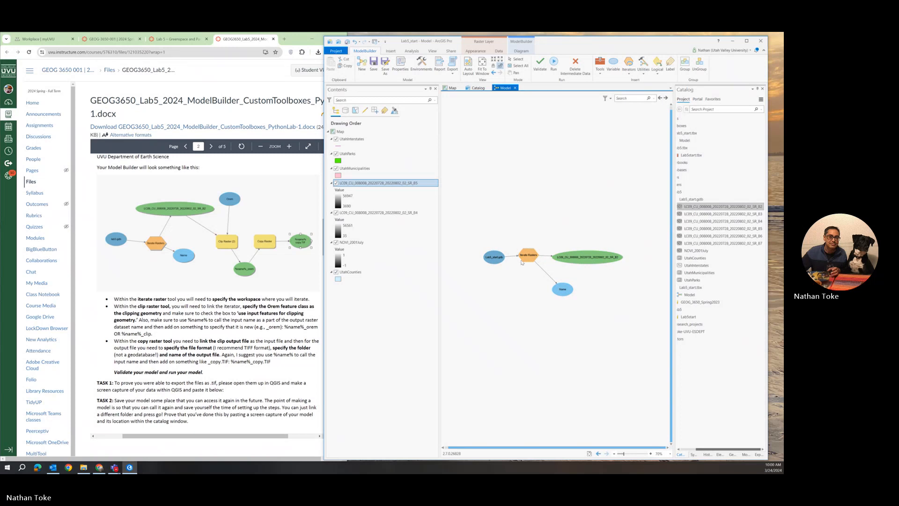
drag(494, 257, 452, 176)
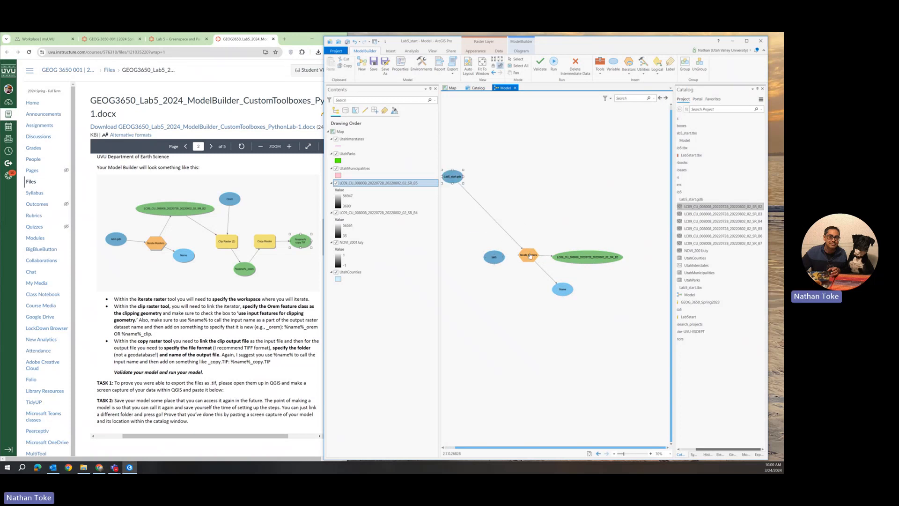
click(496, 259)
right_click(495, 259)
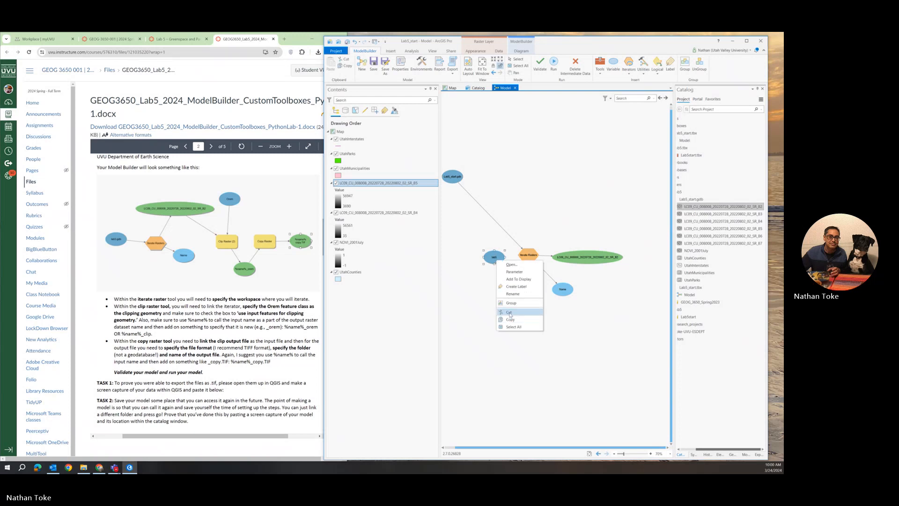
click(490, 257)
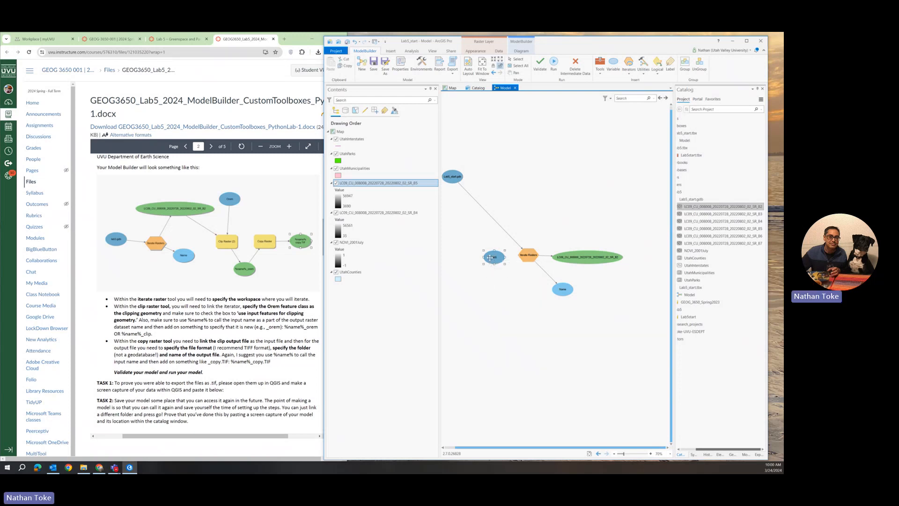
key(Delete)
- Arrange Iterate Rasters below Lab5_start.gdb, its raster output to the geodatabase's right, and the Name output beneath the iterator
drag(529, 262, 454, 236)
click(590, 261)
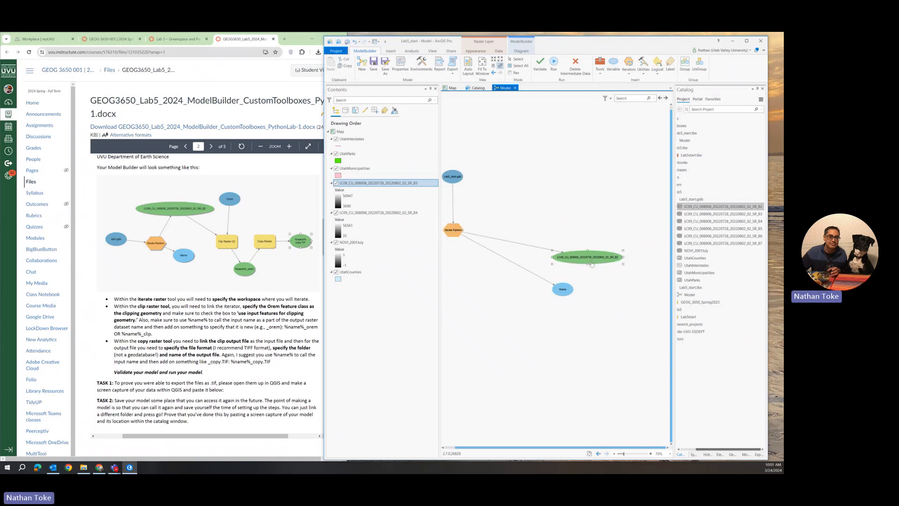
drag(586, 259, 548, 218)
drag(597, 263, 577, 220)
drag(595, 263, 521, 180)
click(617, 287)
click(587, 260)
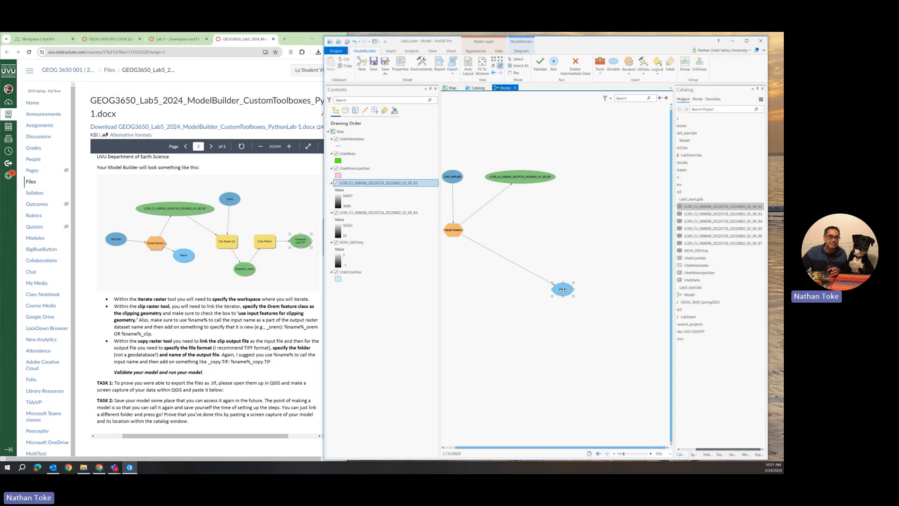
drag(552, 289, 447, 278)
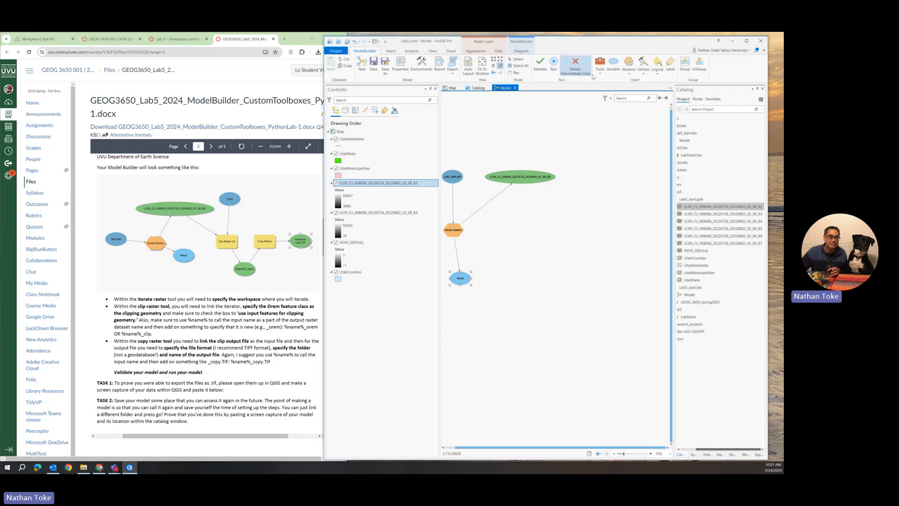
- Find the Clip Raster tool by searching for "clip raster" and add it to the model
click(600, 66)
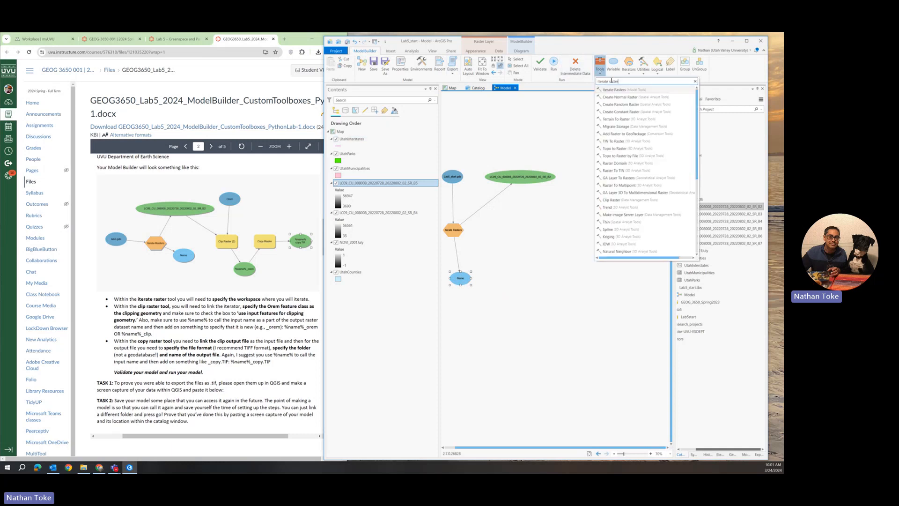
drag(611, 81, 519, 84)
text(cl)
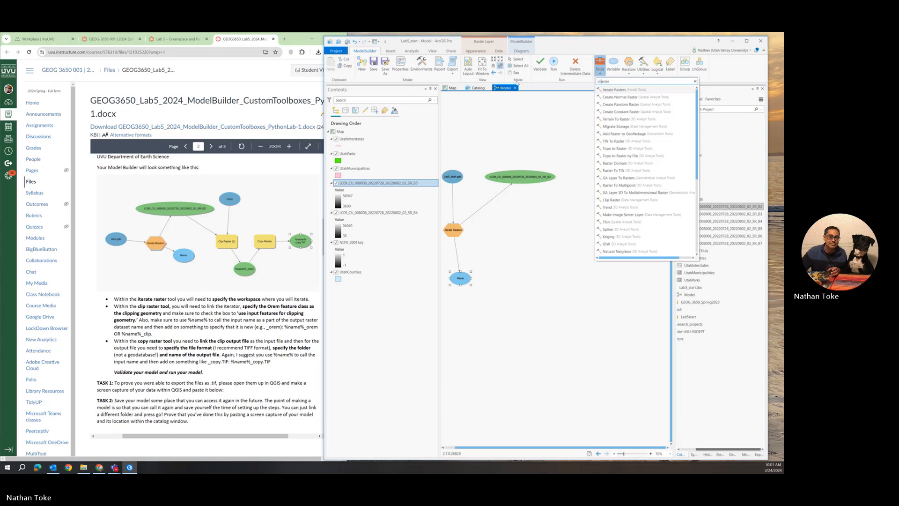
text(ip r)
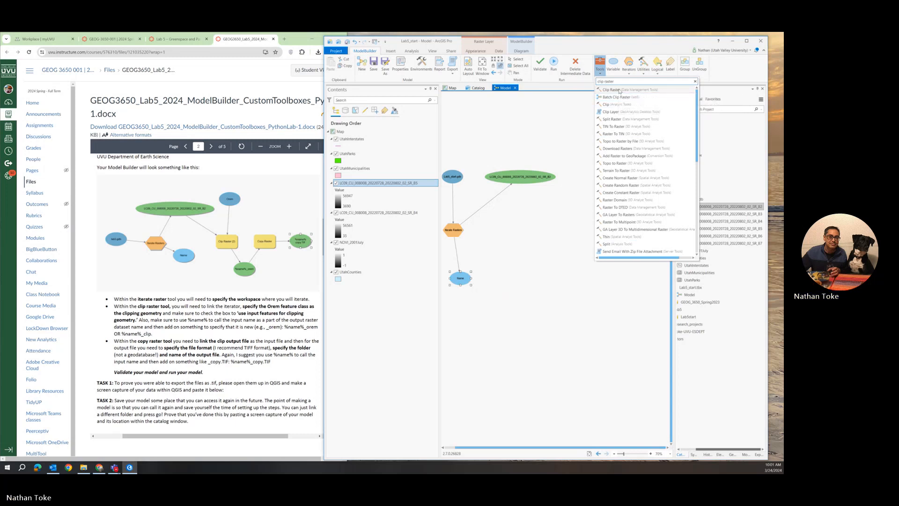
drag(620, 90, 620, 291)
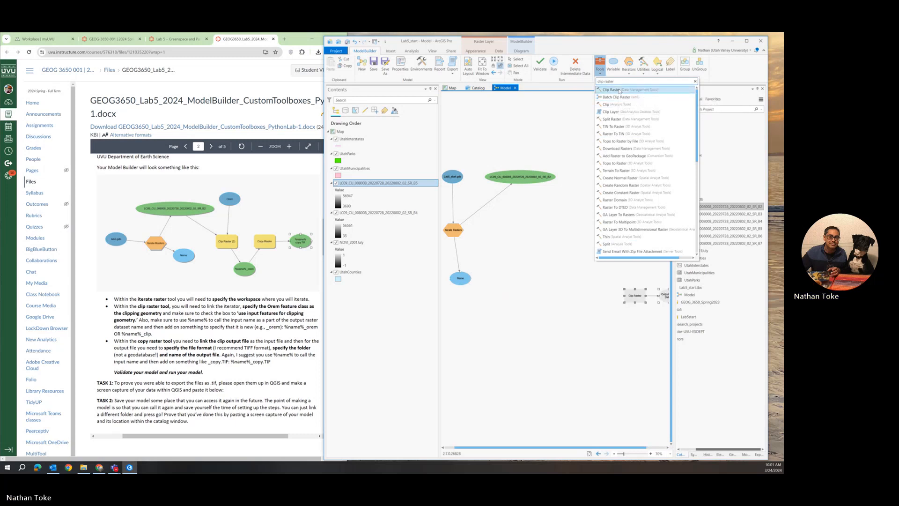
click(638, 332)
- Move Clip Raster below the iterator's raster output and place its Output Raster Dataset element just beneath the tool
click(639, 298)
drag(638, 299, 529, 242)
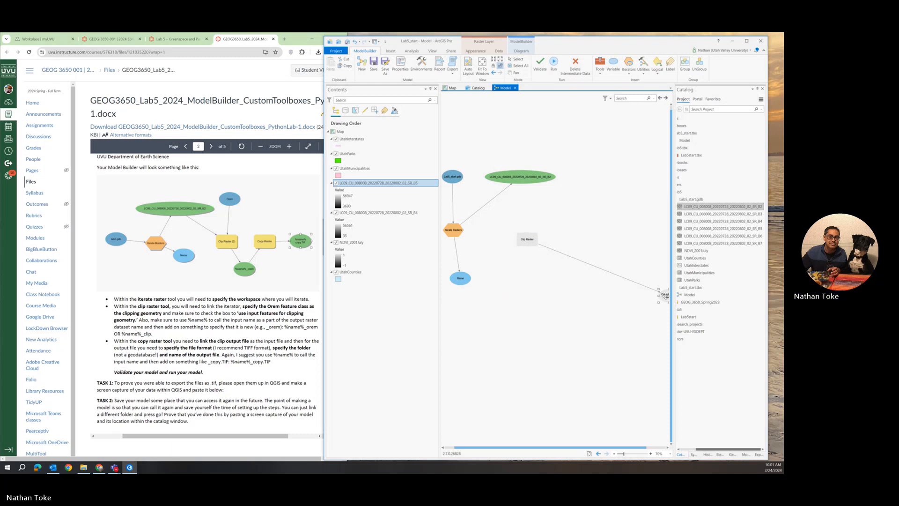
drag(665, 295, 553, 272)
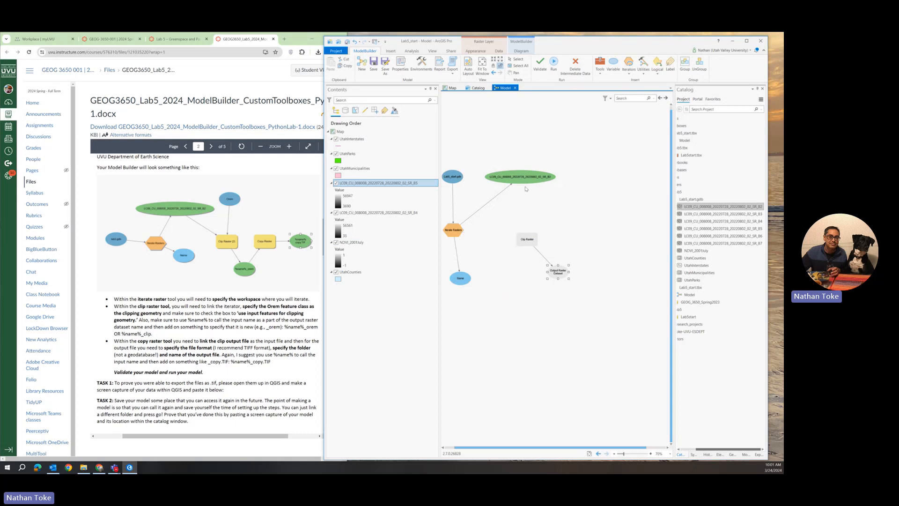
mouse_move(528, 239)
double_click(527, 240)
click(639, 263)
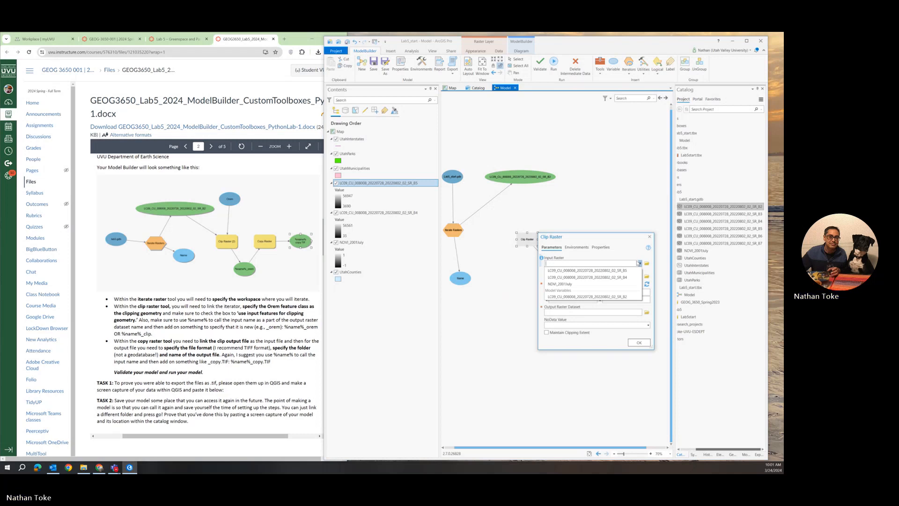
click(599, 301)
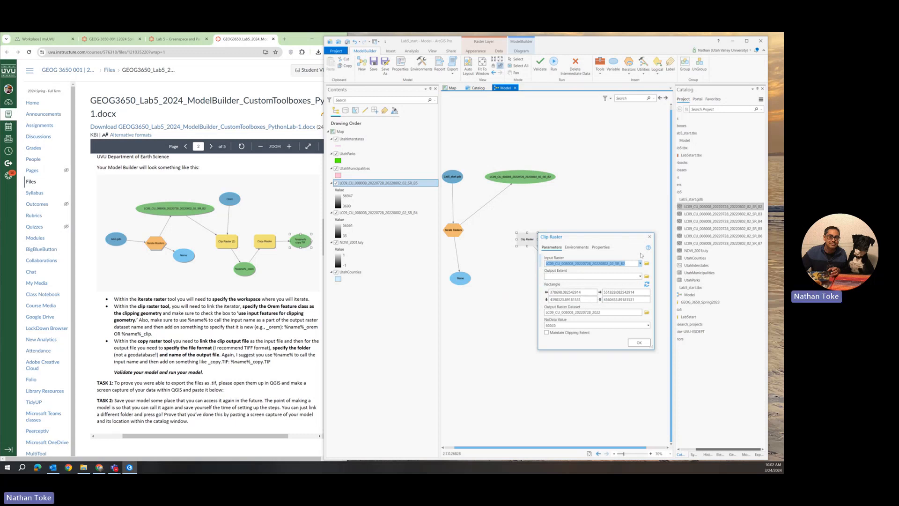
click(640, 277)
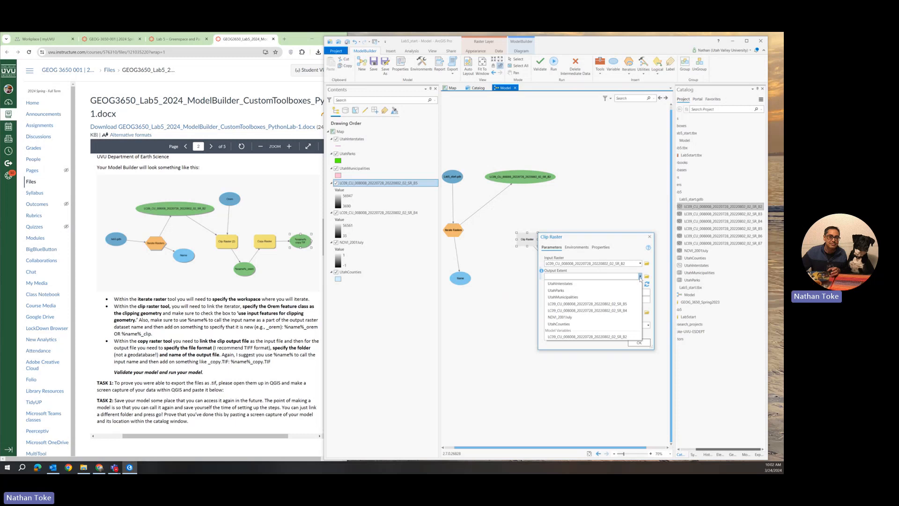
click(650, 238)
click(650, 237)
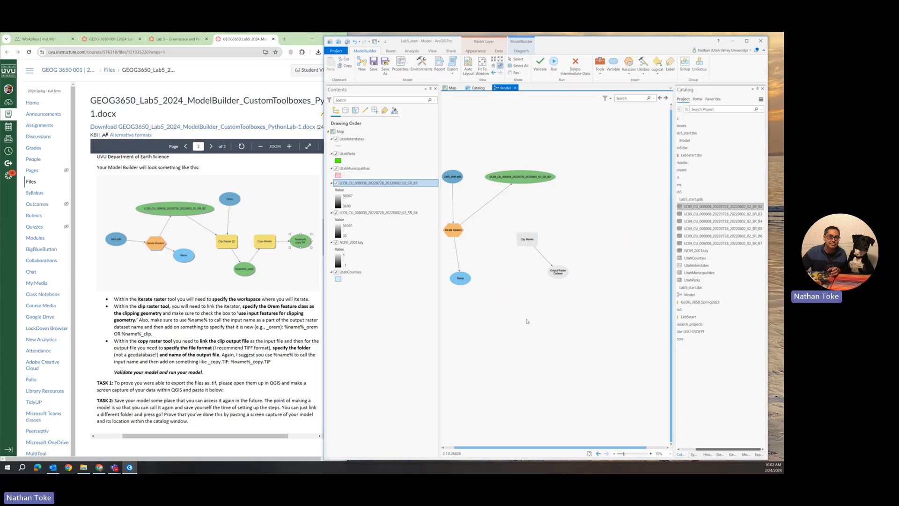
- Switch to the map, open the UtahMunicipalities attribute table and sort it by NAME in ascending order
click(452, 87)
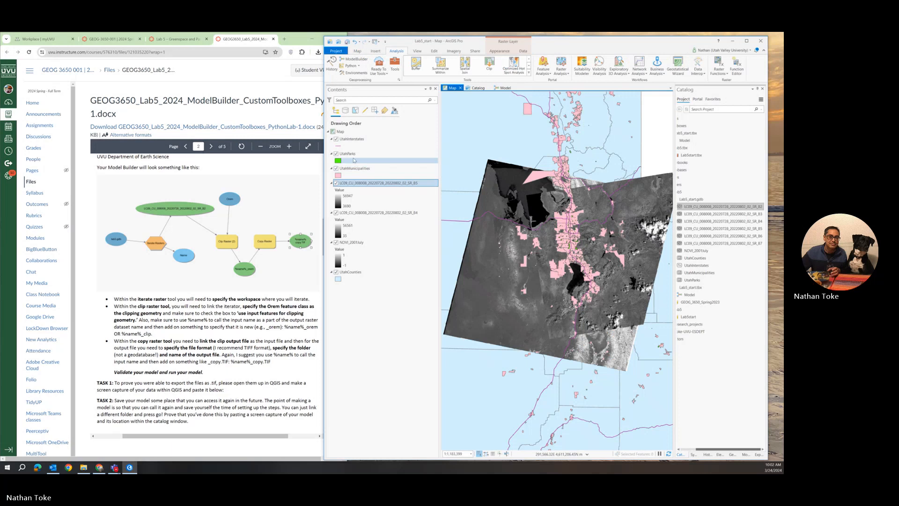
right_click(351, 155)
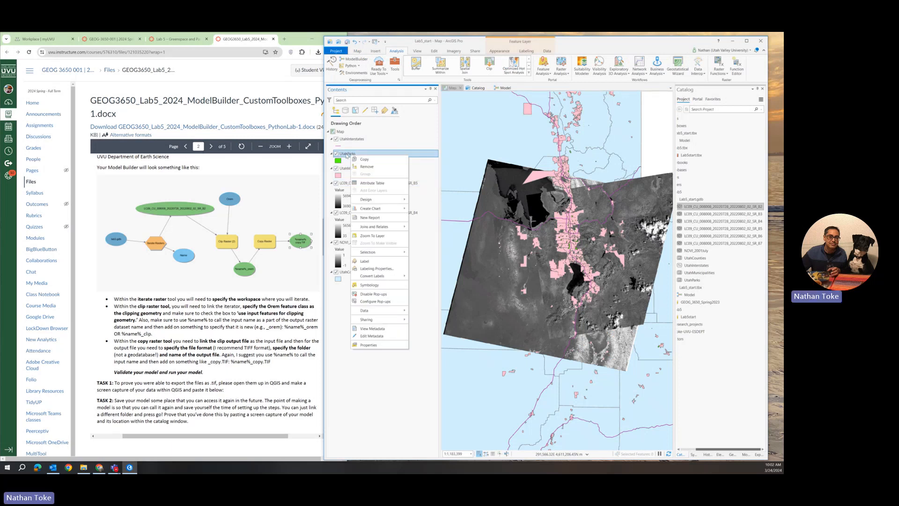
click(347, 169)
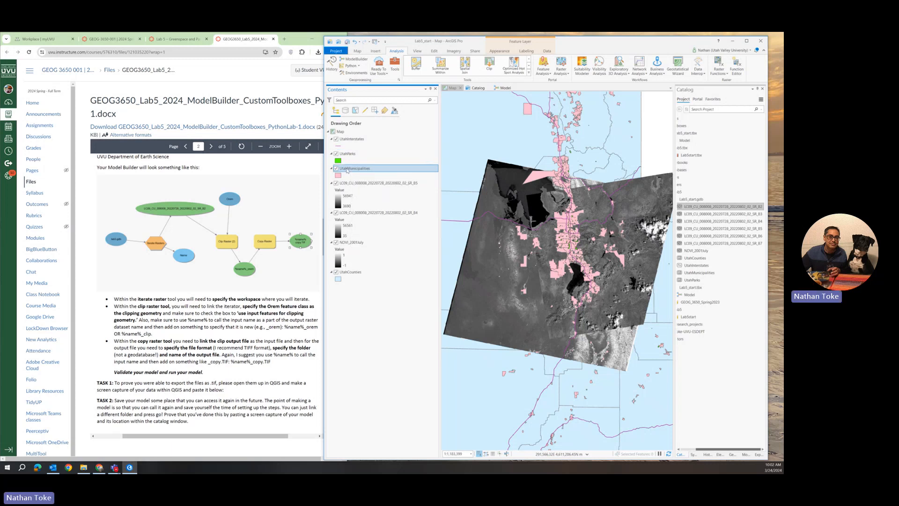
right_click(347, 171)
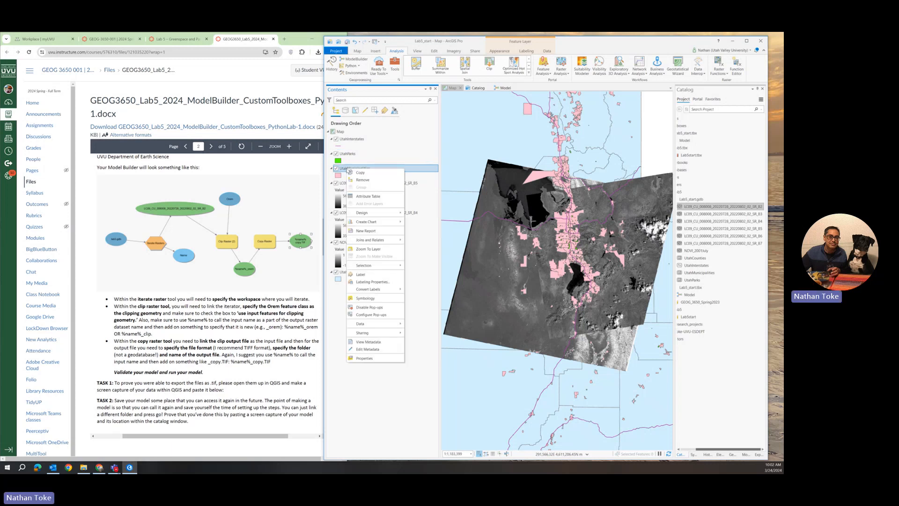
click(372, 196)
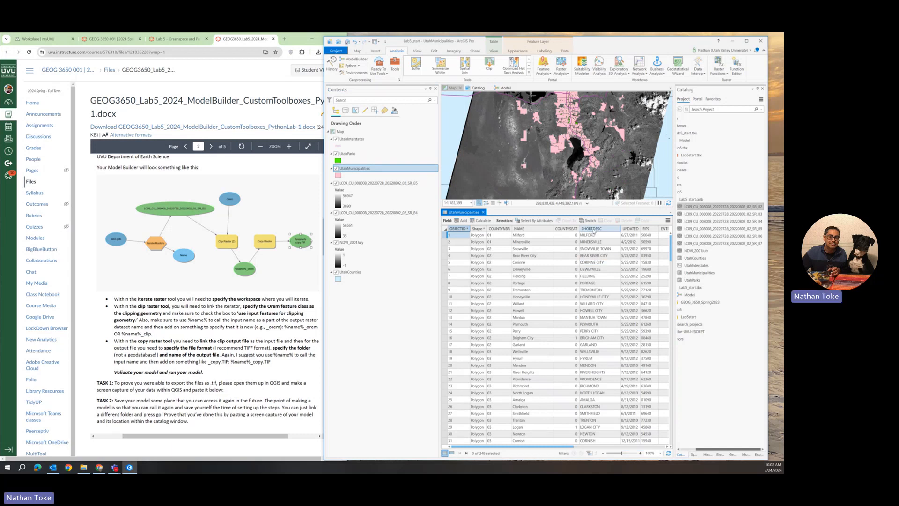
right_click(519, 231)
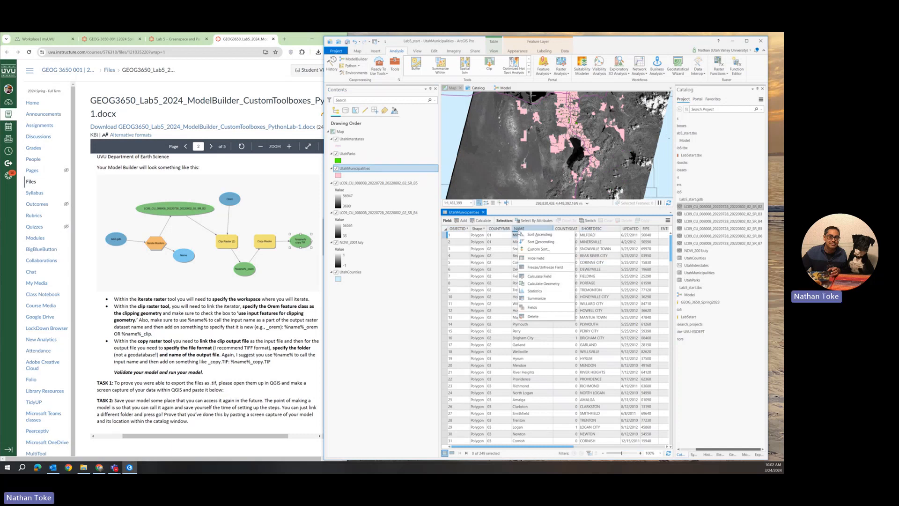
click(538, 234)
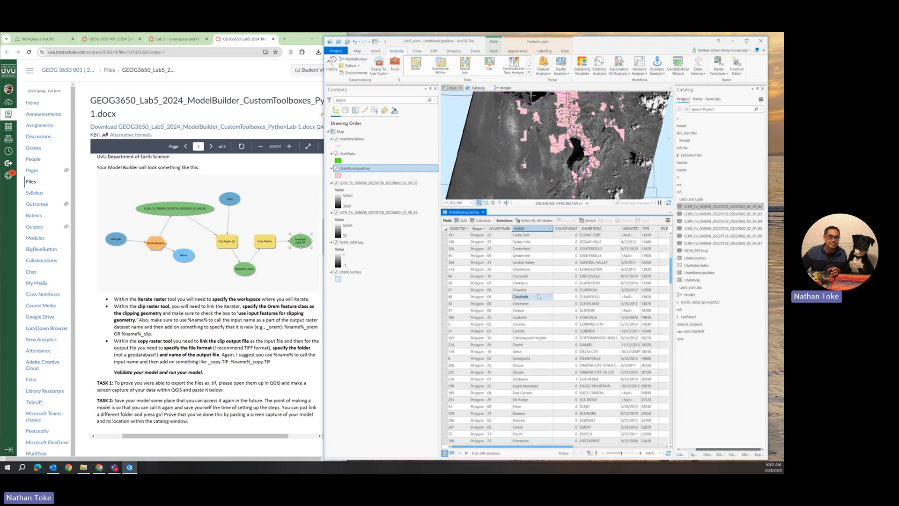
- Select the Orem record in the sorted UtahMunicipalities table and close the table
scroll(538, 296, down, 10)
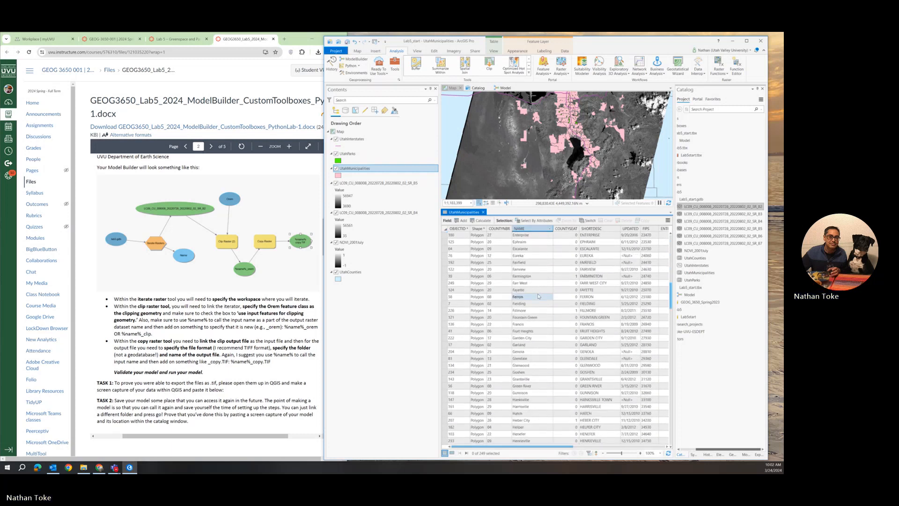
scroll(538, 296, down, 10)
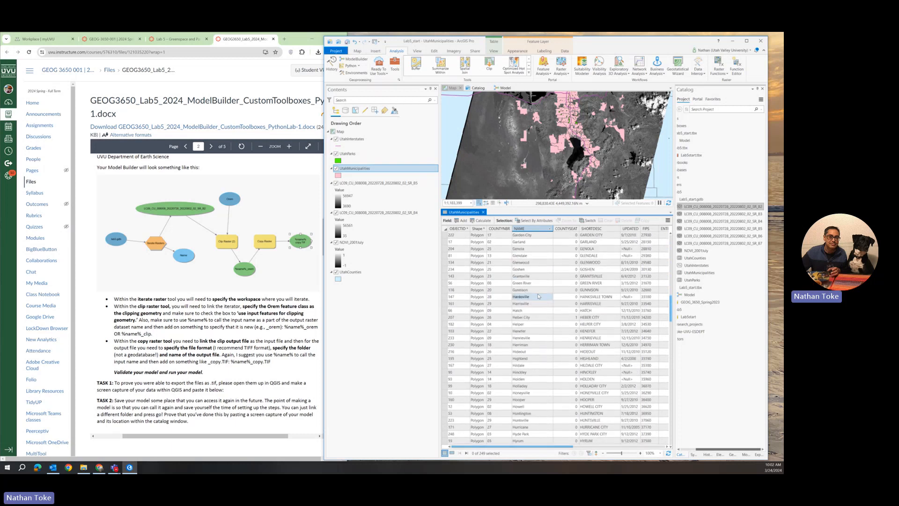
scroll(539, 296, down, 20)
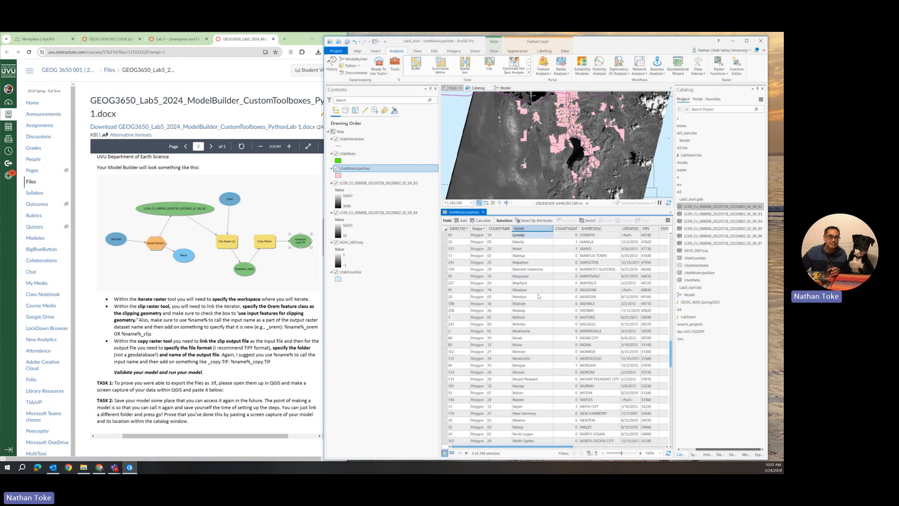
scroll(538, 298, down, 1)
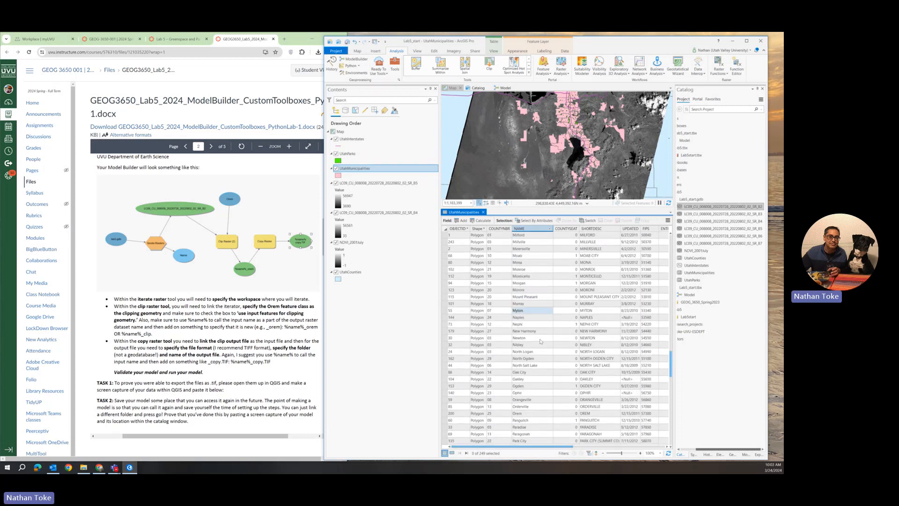
click(447, 413)
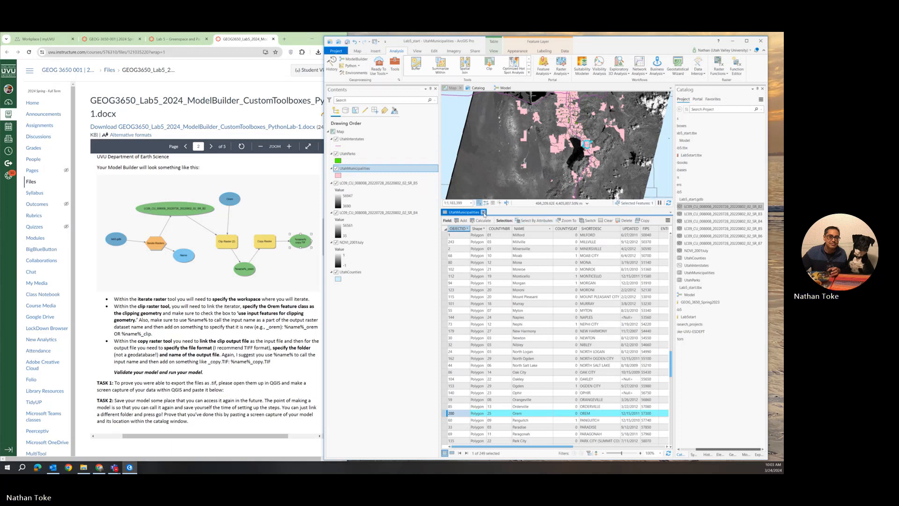
click(484, 212)
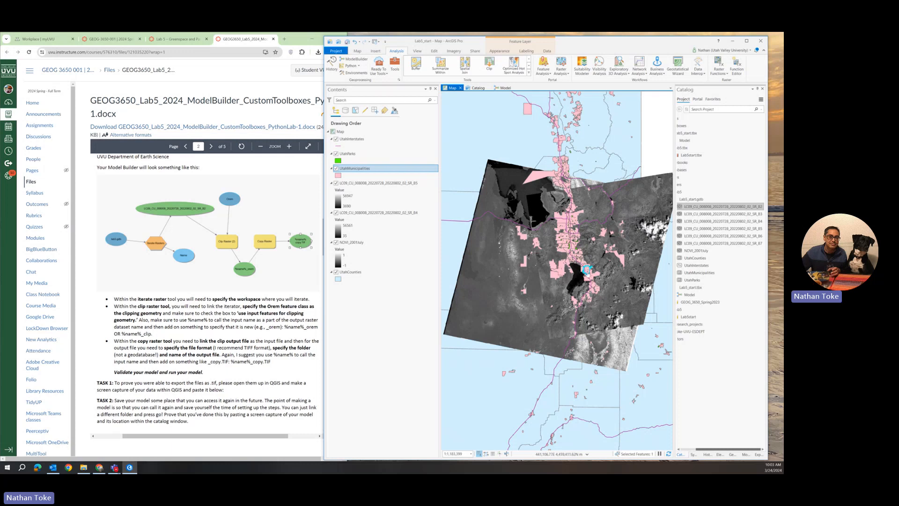
- Export the selected UtahMunicipalities feature to Lab5_start.gdb as OremCity and hide the UtahMunicipalities layer
scroll(587, 269, up, 4)
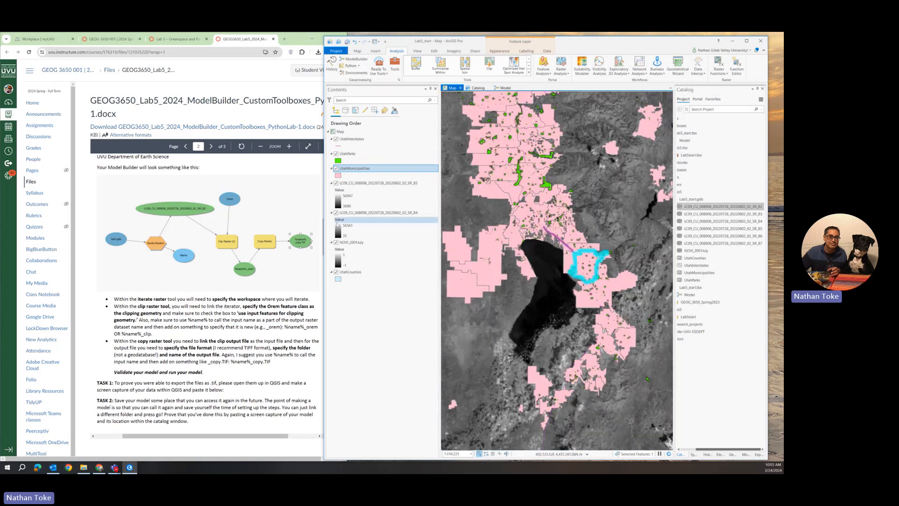
right_click(353, 169)
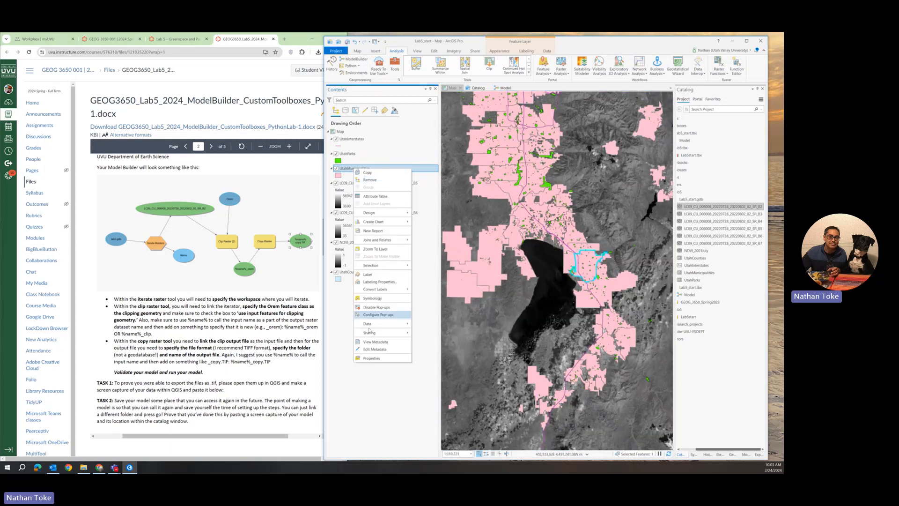
mouse_move(377, 324)
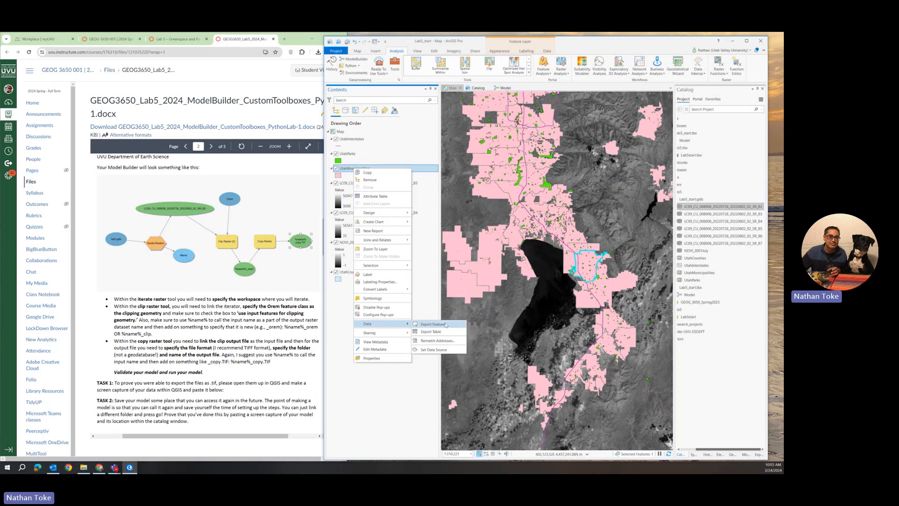
click(445, 324)
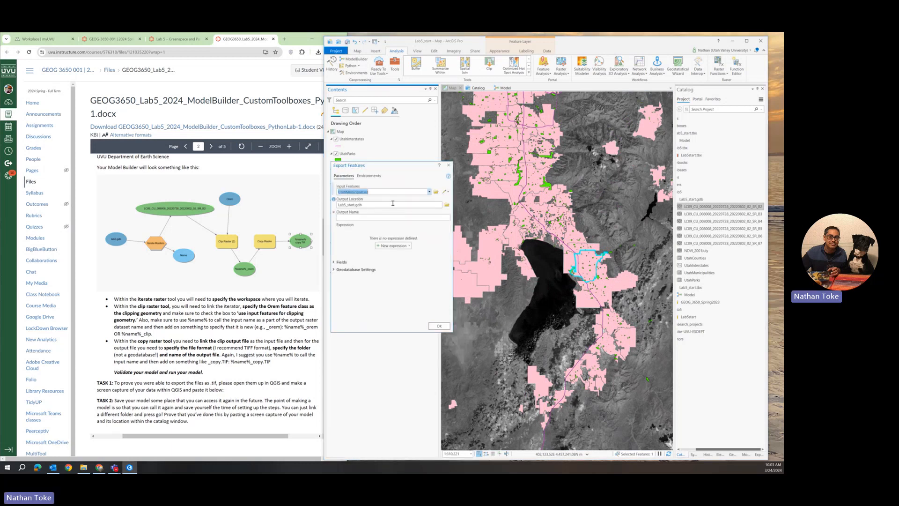
click(367, 217)
text(Orem)
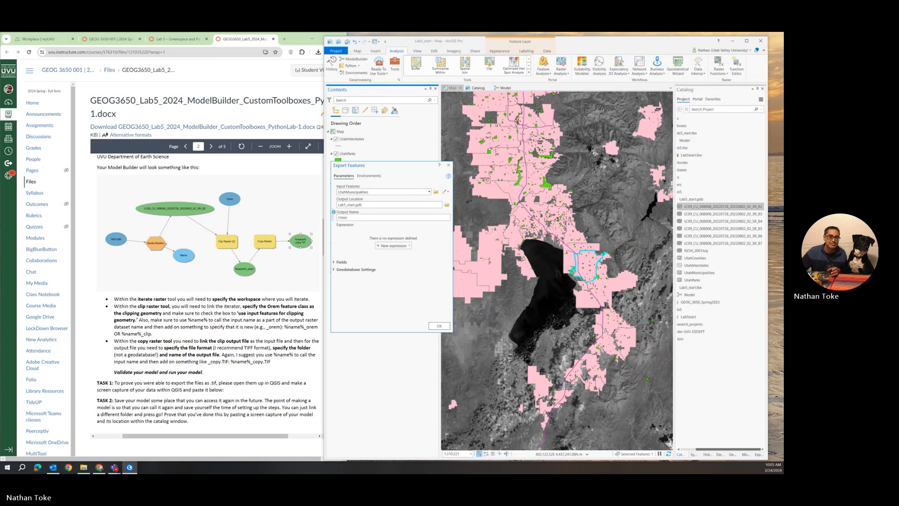
text(City)
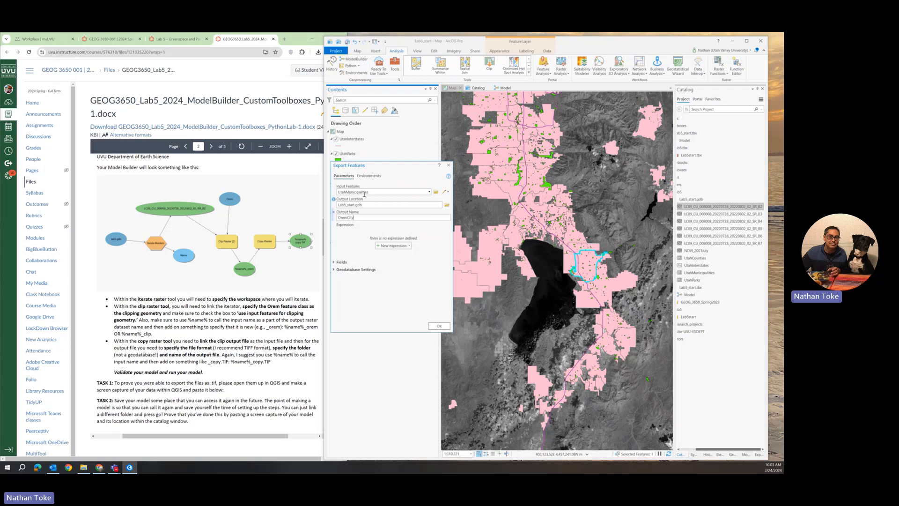
click(440, 326)
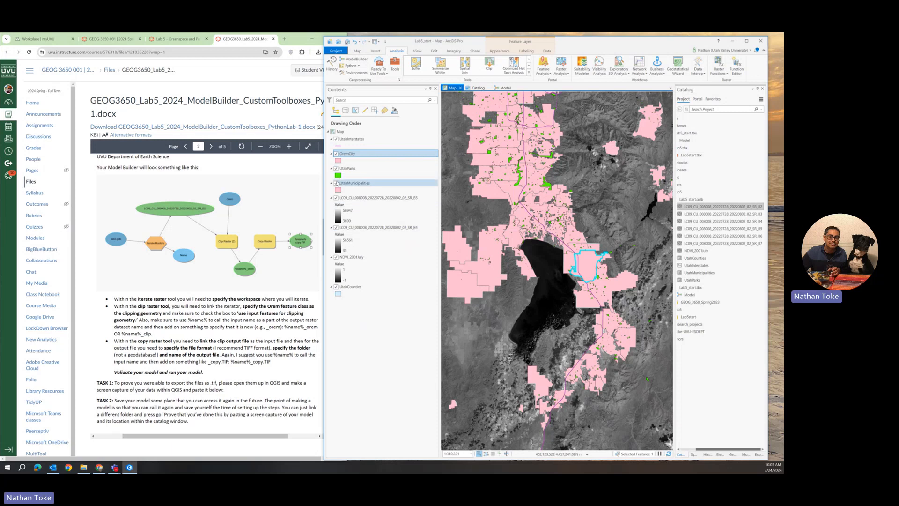
click(336, 184)
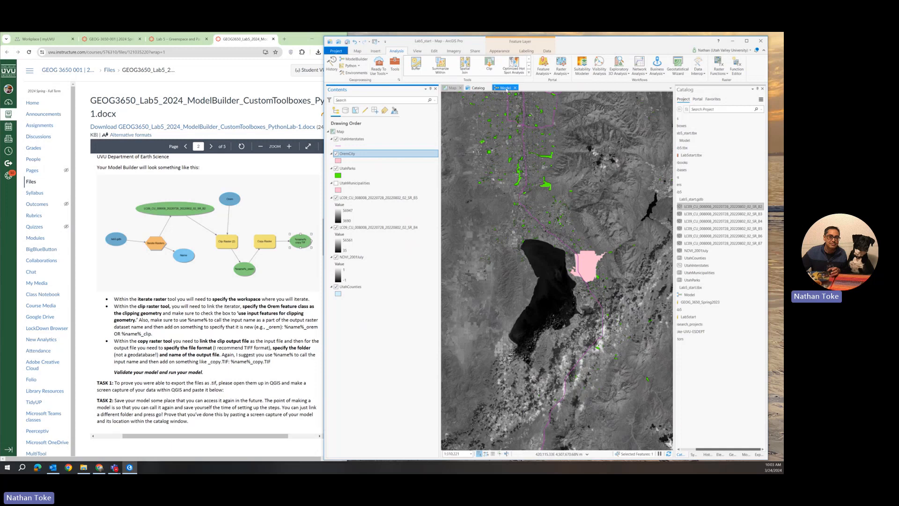
- Back in the model, set Clip Raster's input to the iterator's SR_B2 raster variable and its output extent to OremCity
click(505, 88)
double_click(529, 241)
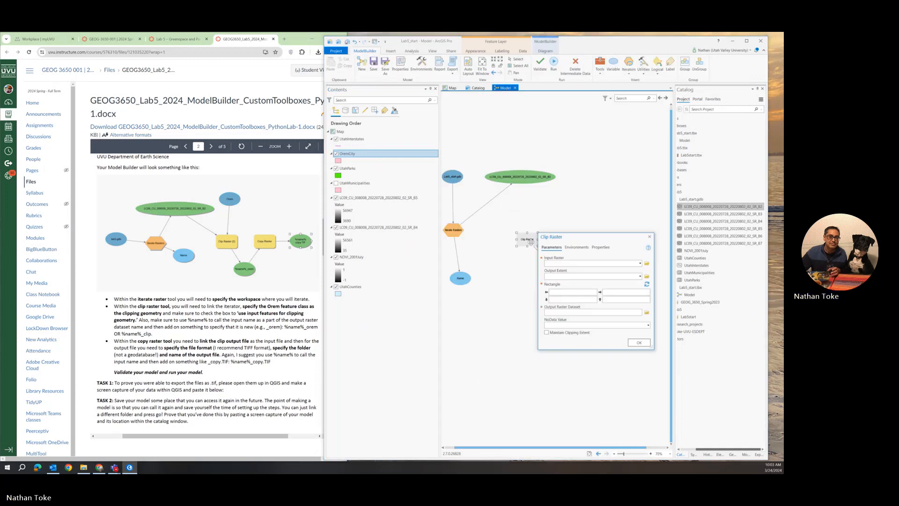
click(641, 263)
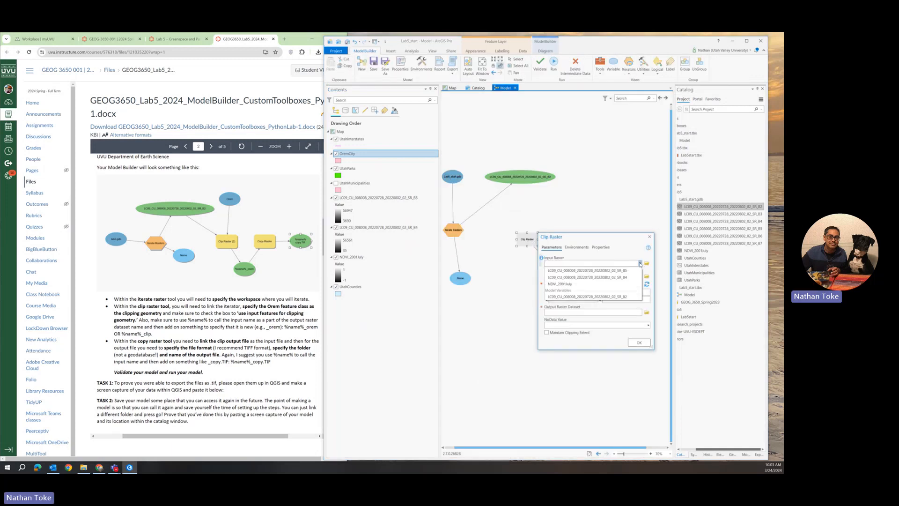
click(591, 298)
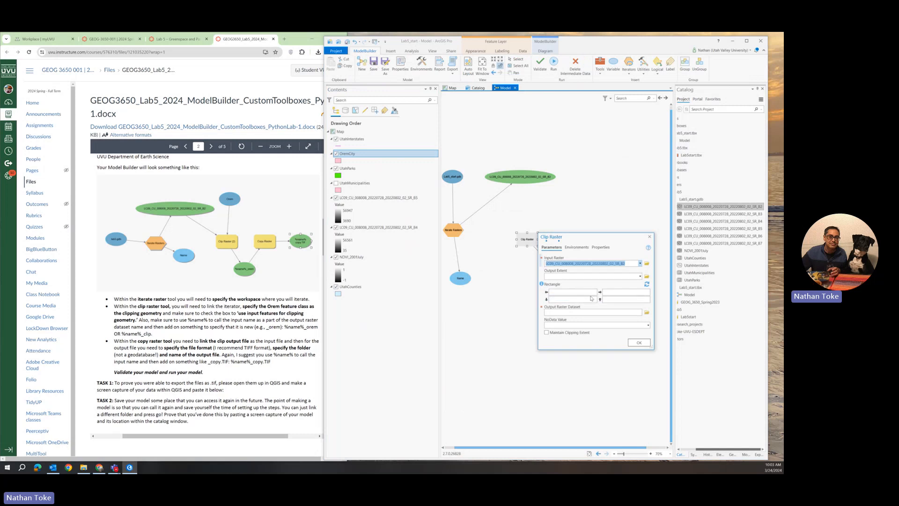
click(640, 277)
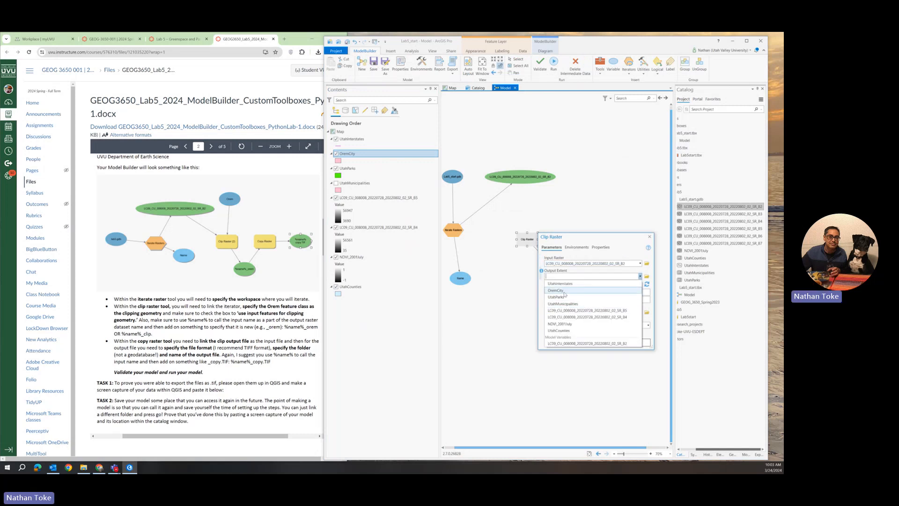
click(565, 292)
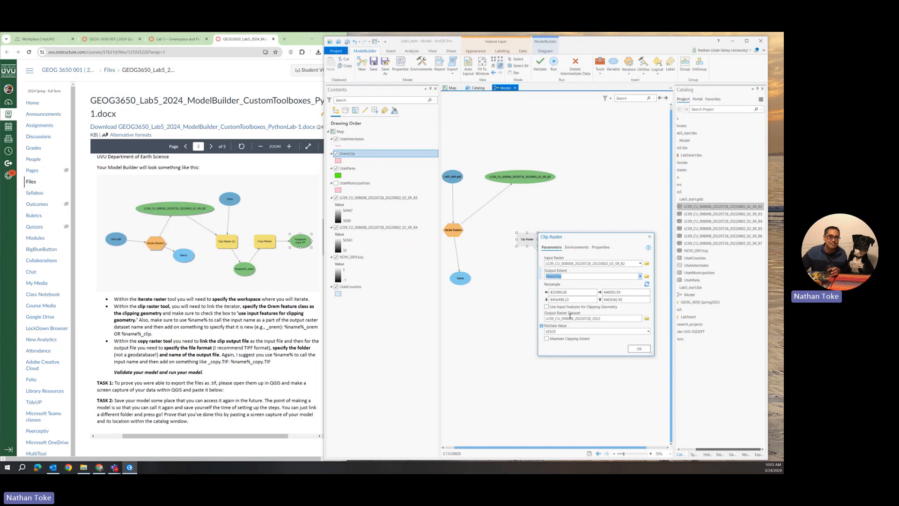
- Make Clip Raster use input features for clipping geometry and name its output %name%_oremcity in Lab5_start.gdb
click(546, 307)
click(546, 307)
click(602, 318)
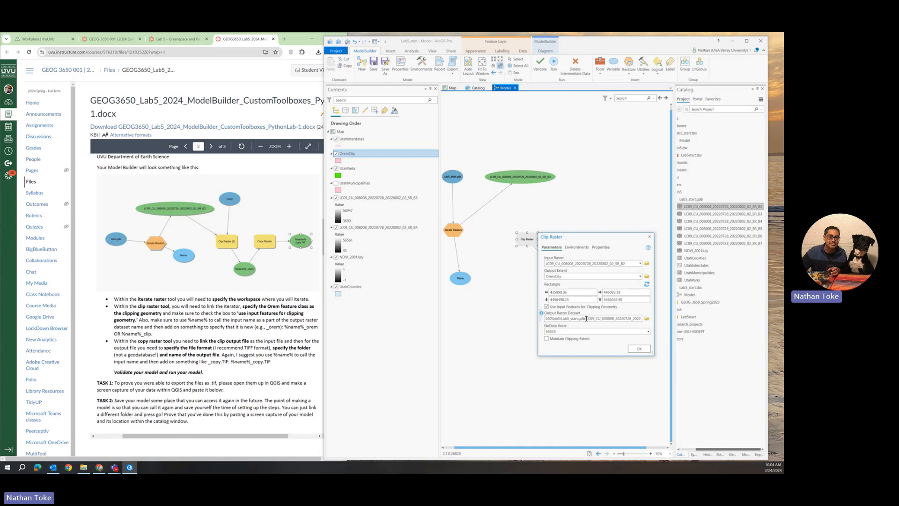
drag(584, 319, 658, 322)
key(BackSpace)
text(%name%_)
text(o)
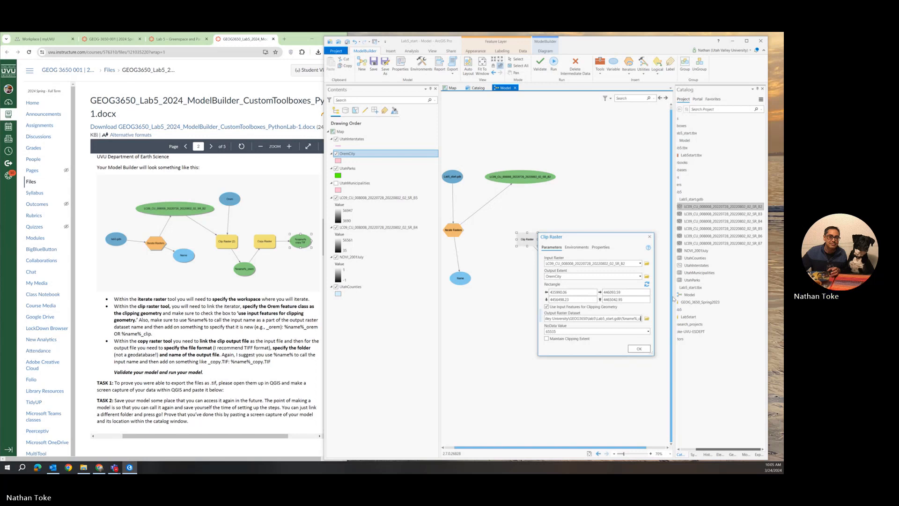
text(remcity)
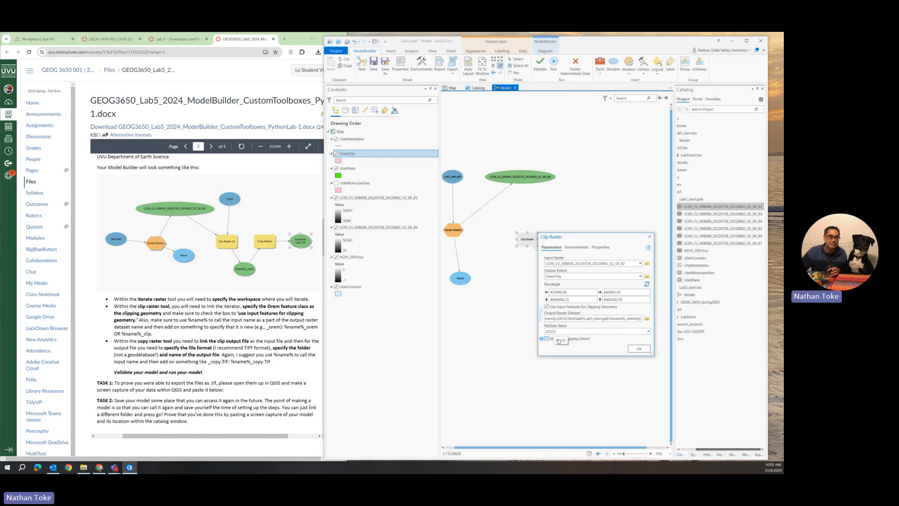
click(640, 349)
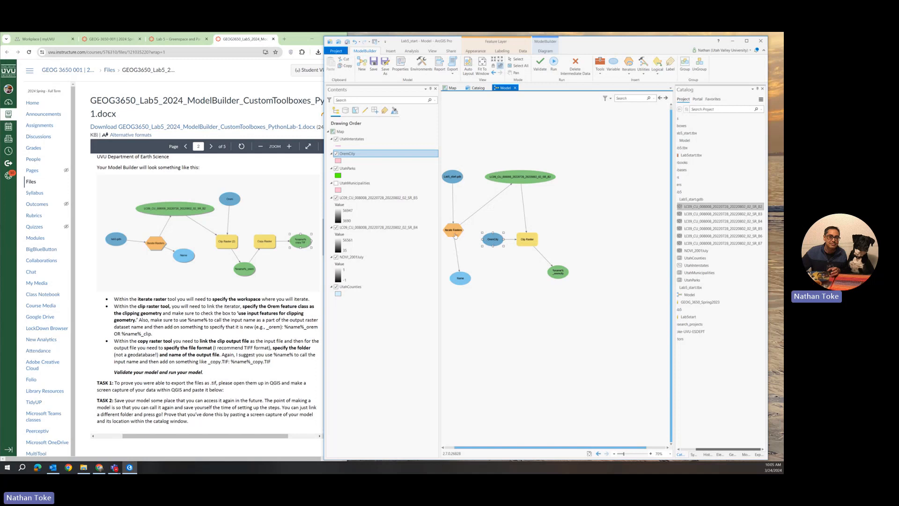
- Review the Iterate Rasters parameters, including its workspace, wildcard and recursive settings
mouse_move(461, 231)
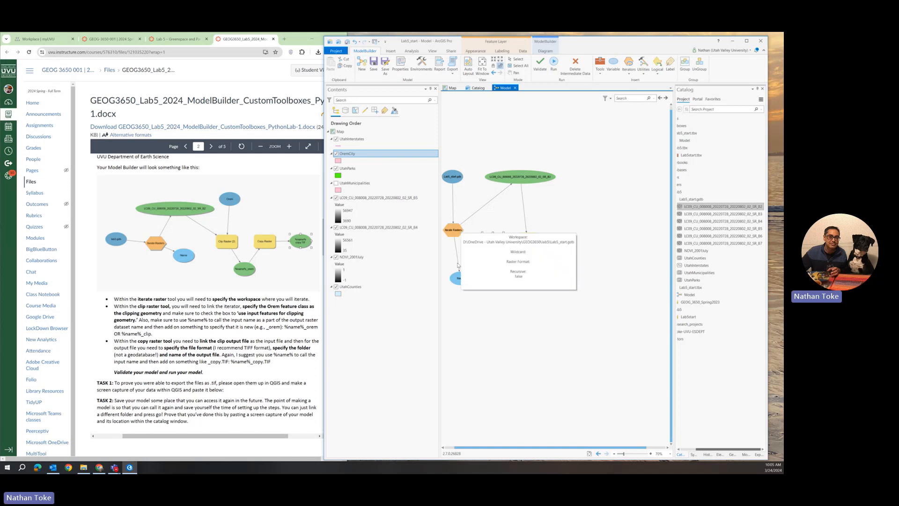
double_click(453, 229)
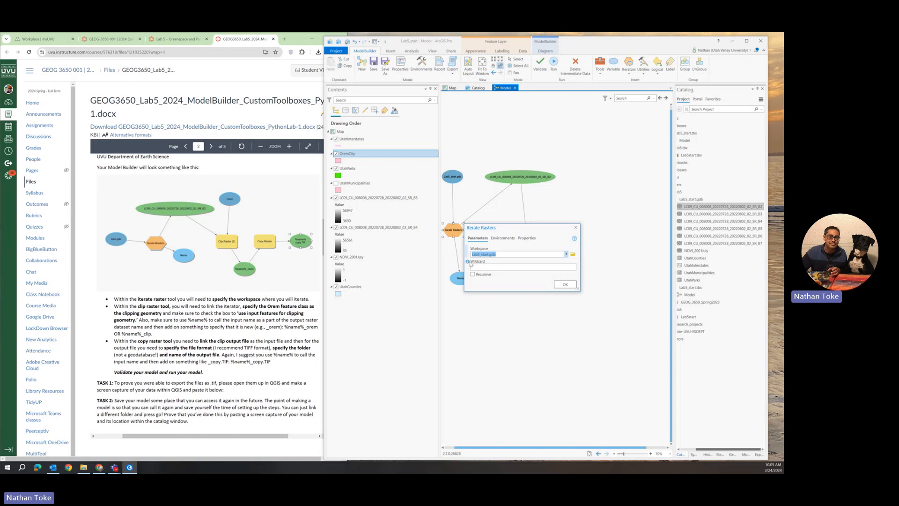
mouse_move(468, 262)
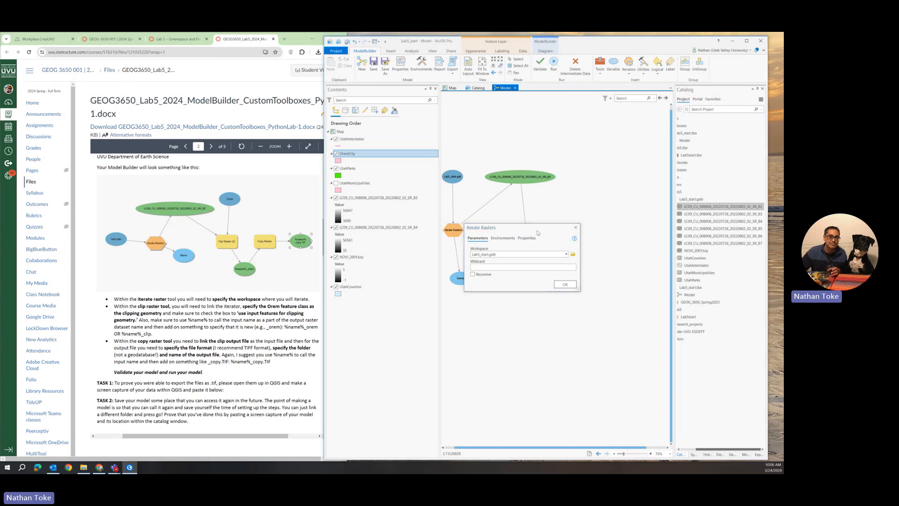
click(566, 284)
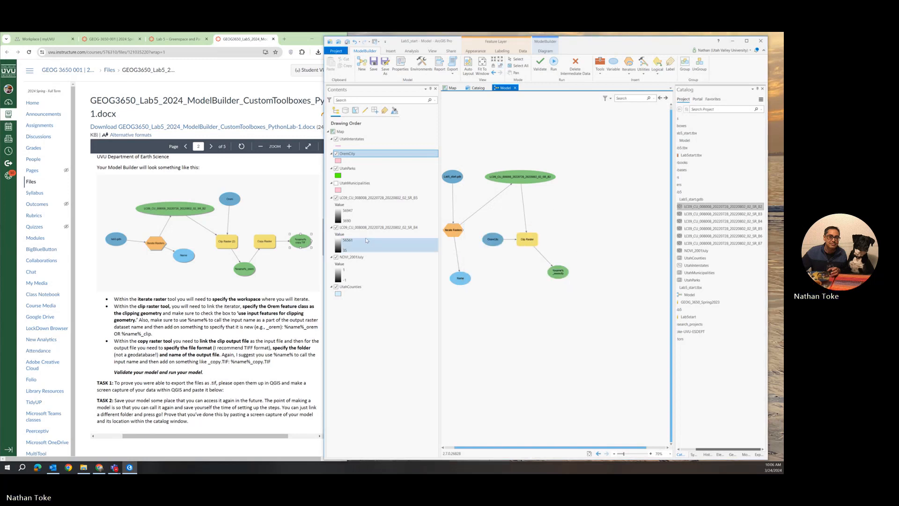
- Add the Copy Raster tool to the model and set its input raster to the %name%_oremcity model variable
click(600, 65)
drag(604, 82, 584, 78)
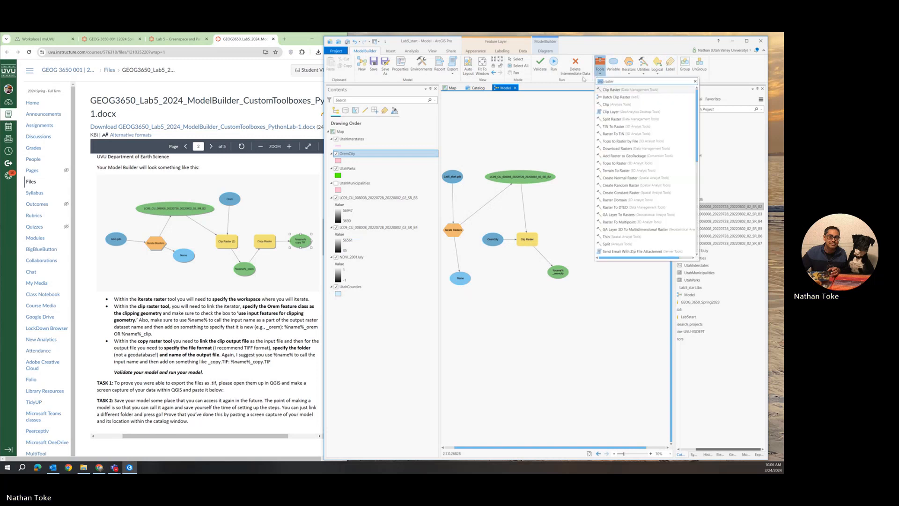
text(copy)
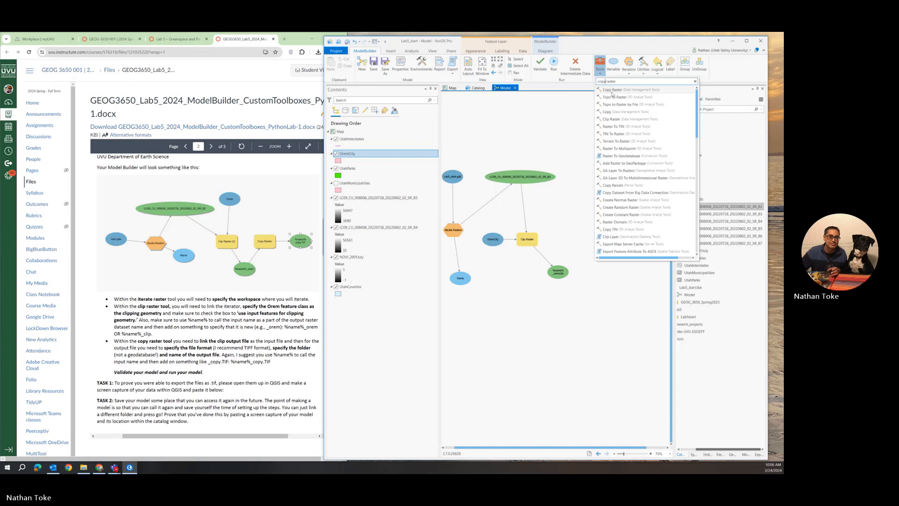
drag(612, 93, 577, 219)
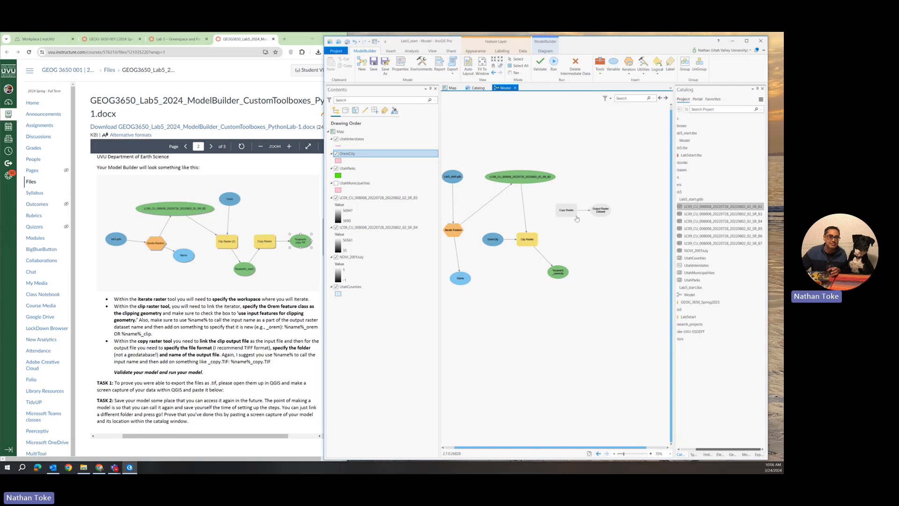
mouse_move(573, 214)
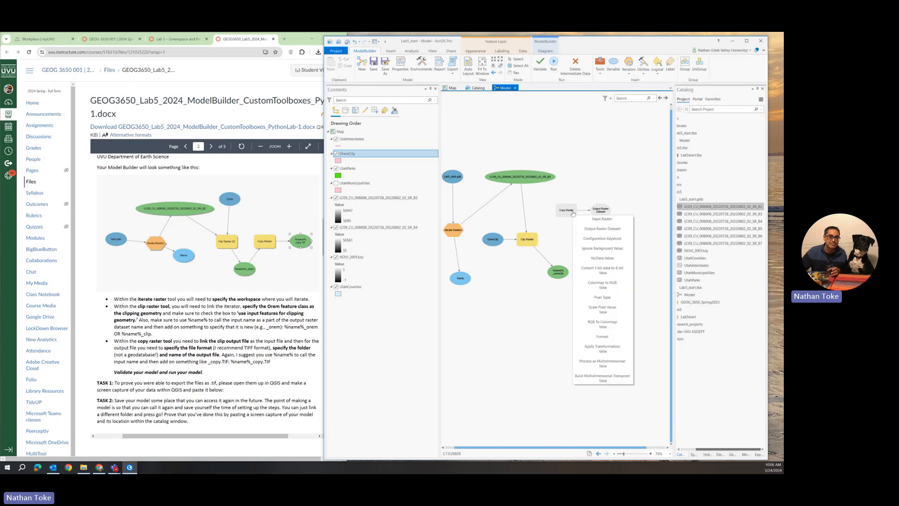
double_click(574, 213)
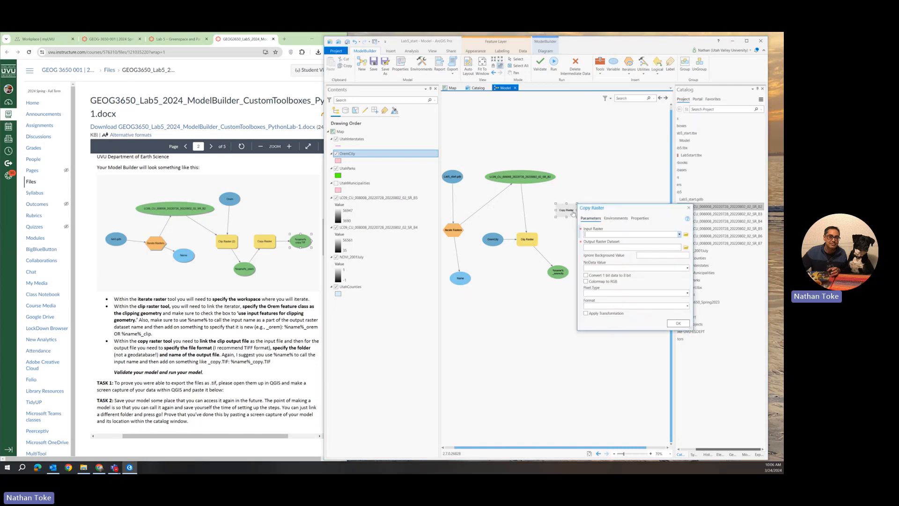
click(680, 235)
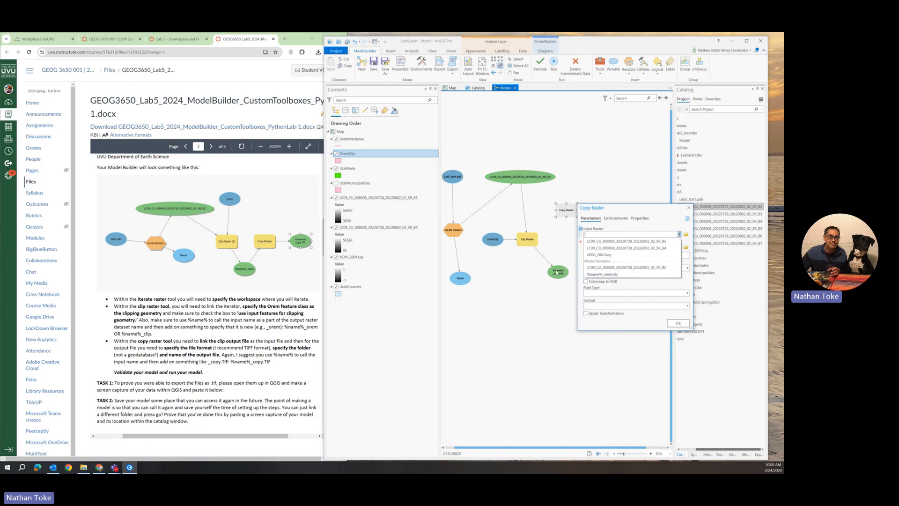
click(611, 276)
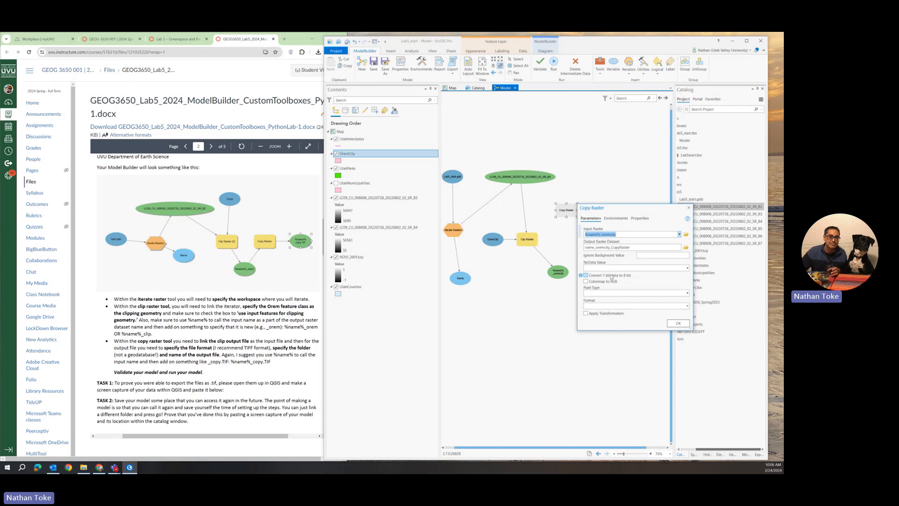
- Browse for Copy Raster's output location and create a new folder named CopyFolder in the lab5 folder connection
click(686, 247)
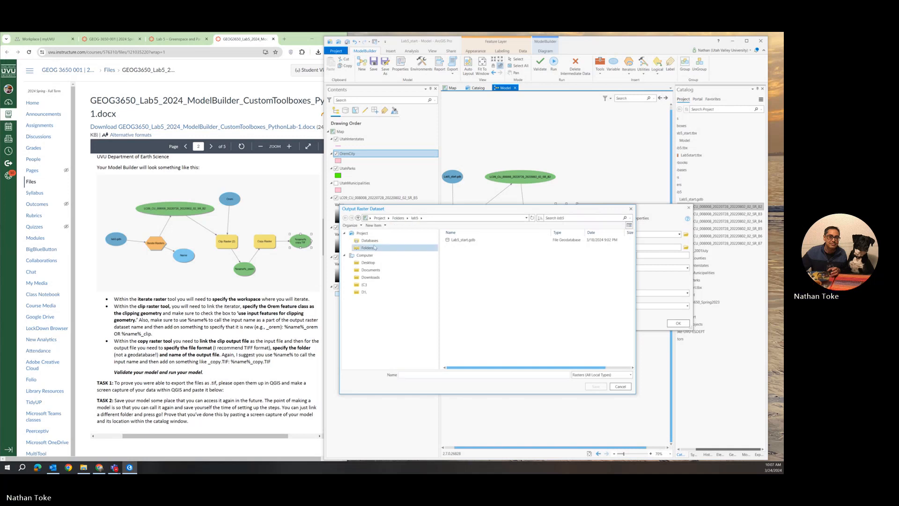
click(374, 247)
click(454, 241)
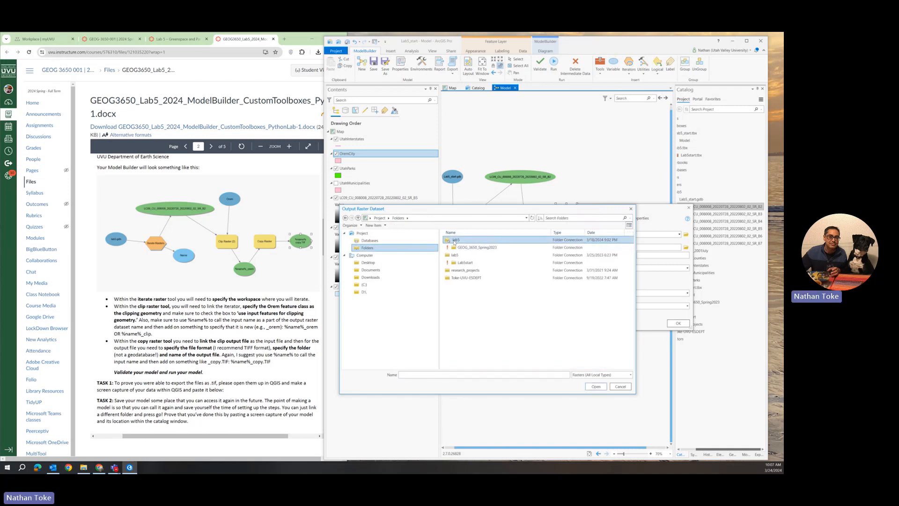
click(594, 387)
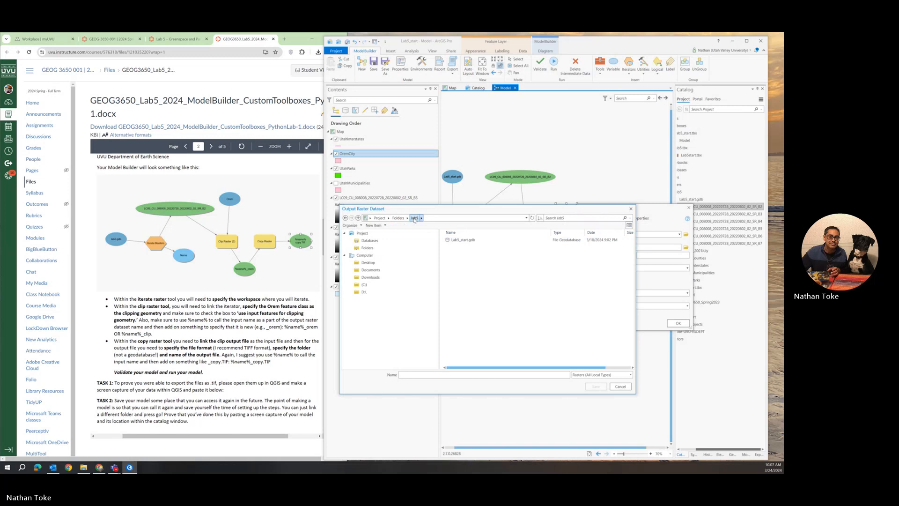
right_click(490, 281)
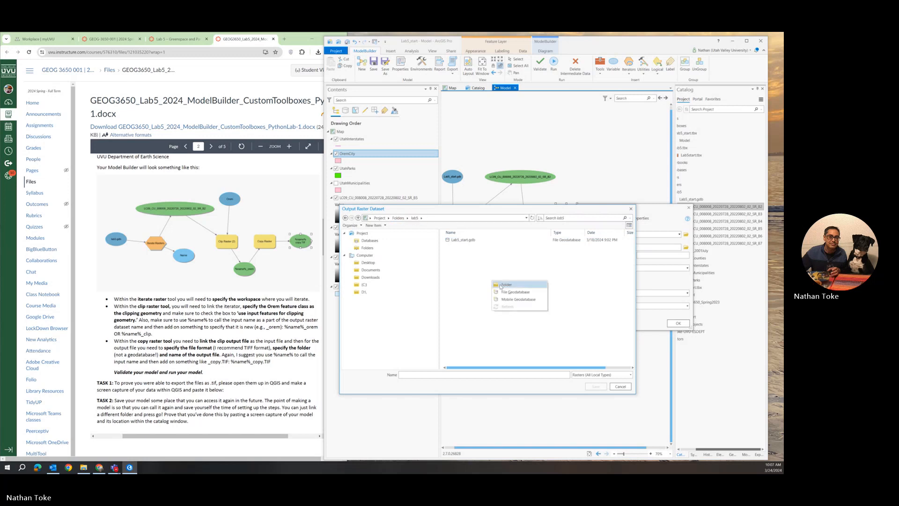
click(498, 286)
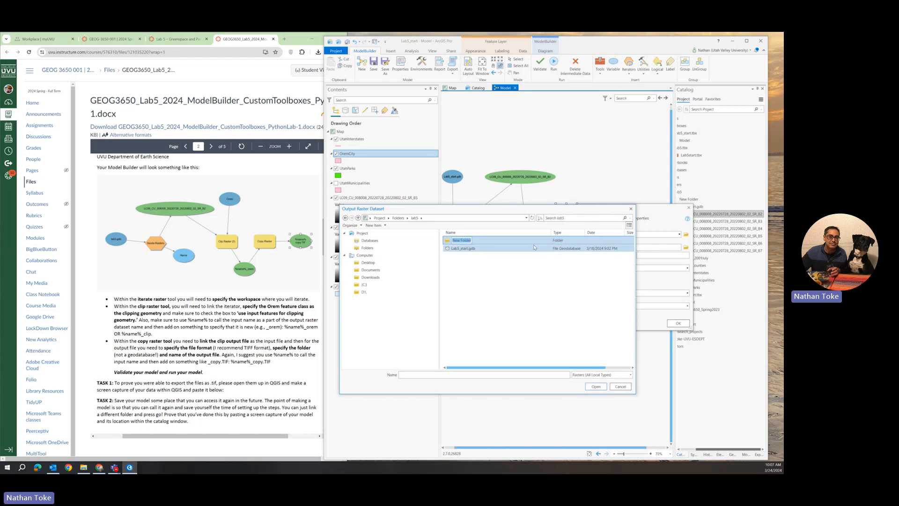
text(CopyFolder)
click(490, 334)
- Save Copy Raster's output raster dataset as %name% inside CopyFolder
click(461, 242)
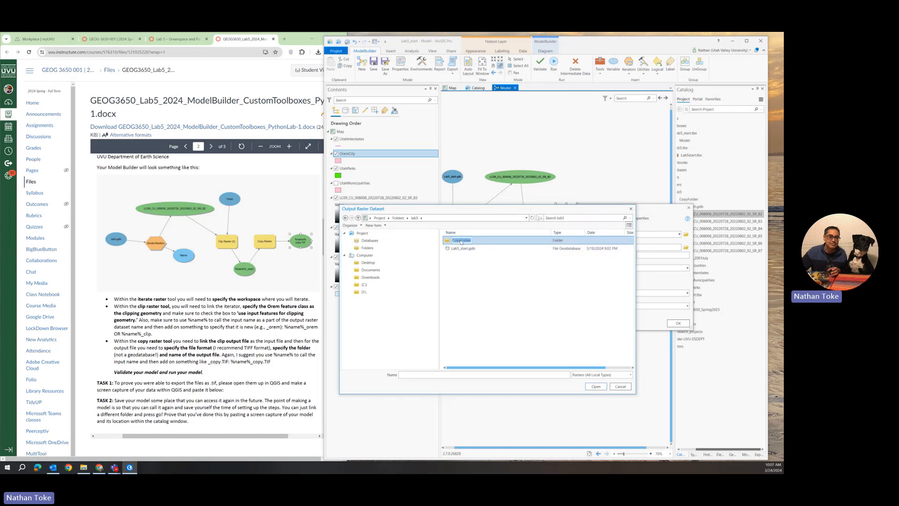
click(462, 242)
click(409, 377)
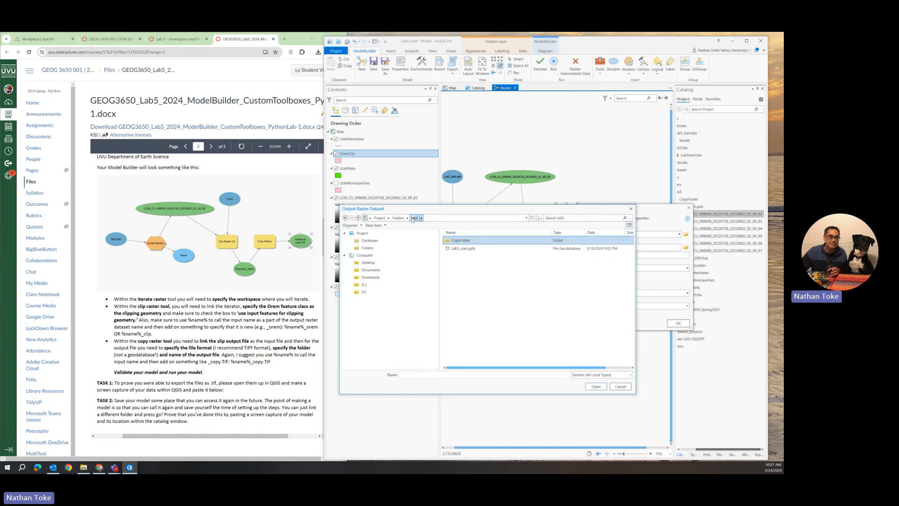
double_click(463, 242)
click(442, 374)
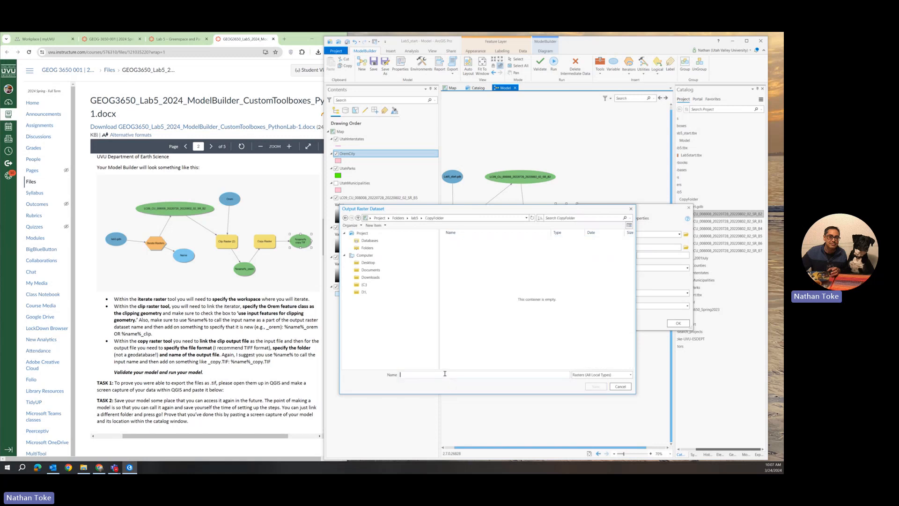
text(%na)
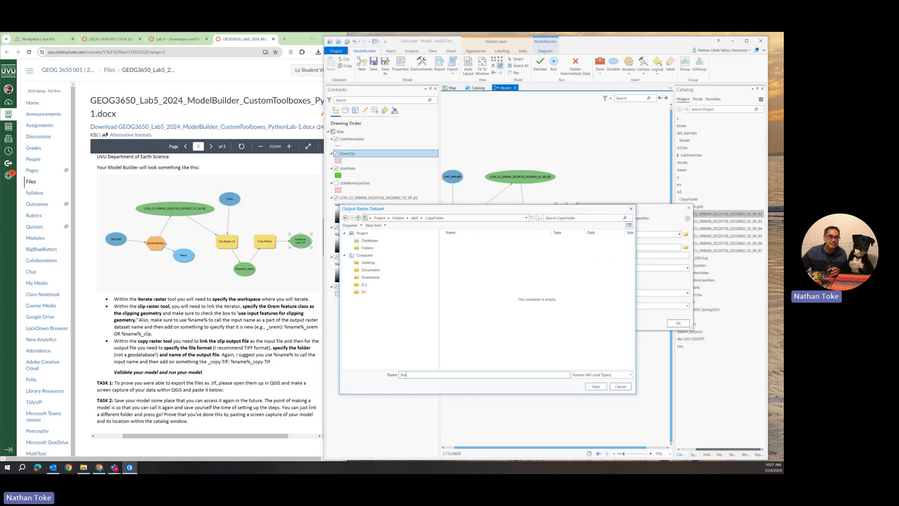
text(me%)
click(595, 387)
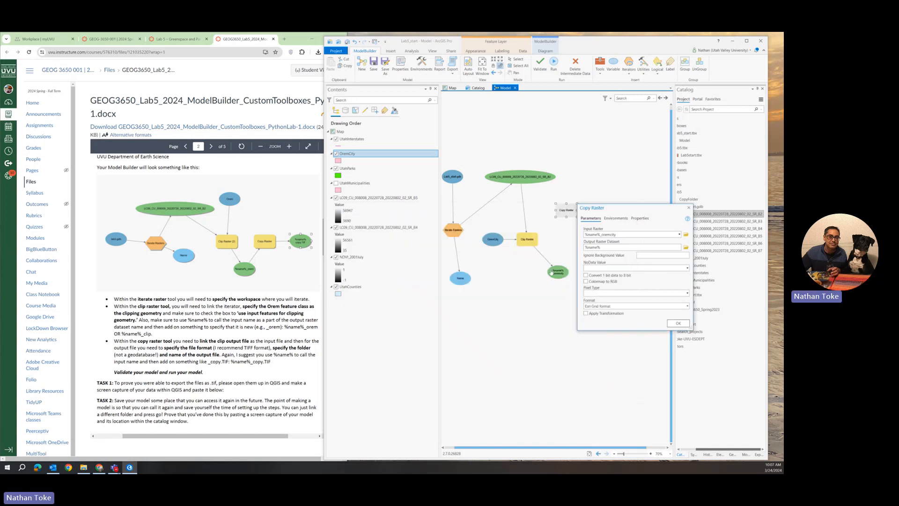
- Set Copy Raster's output format to TIFF and accept the tool parameters
click(687, 306)
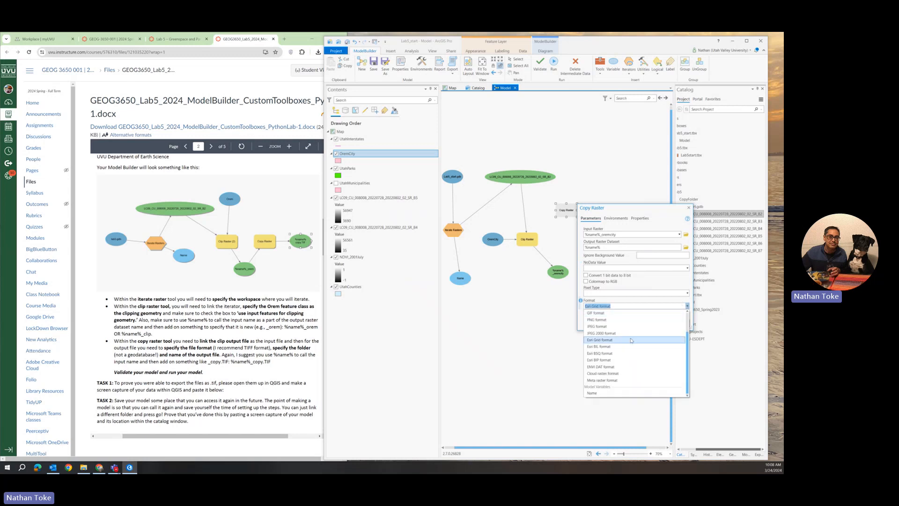
scroll(631, 340, up, 2)
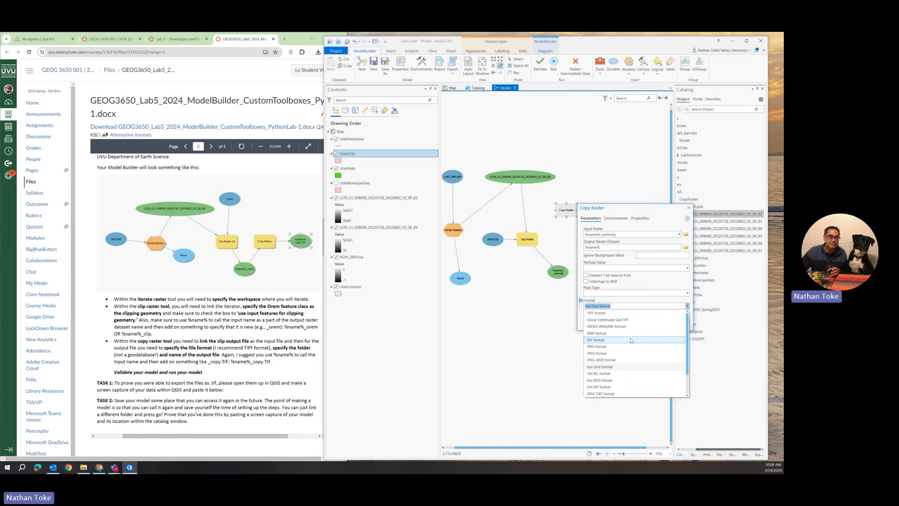
click(598, 313)
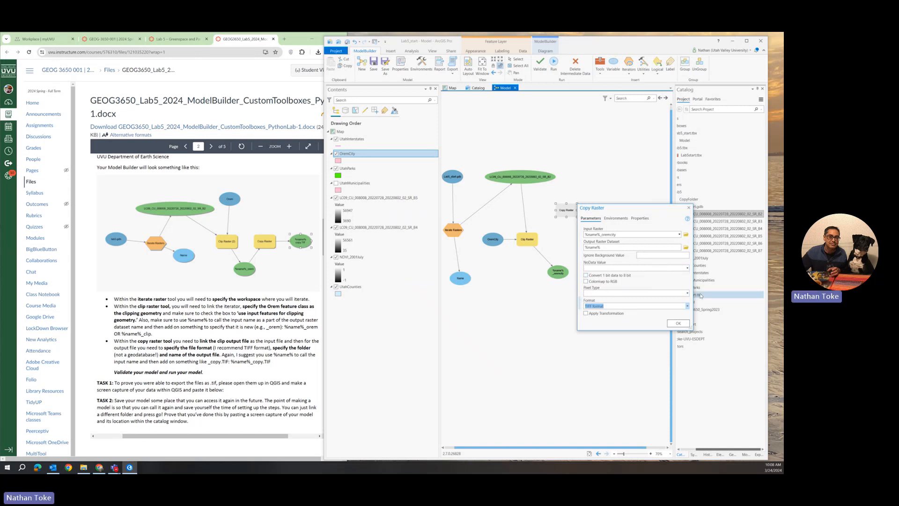
click(688, 293)
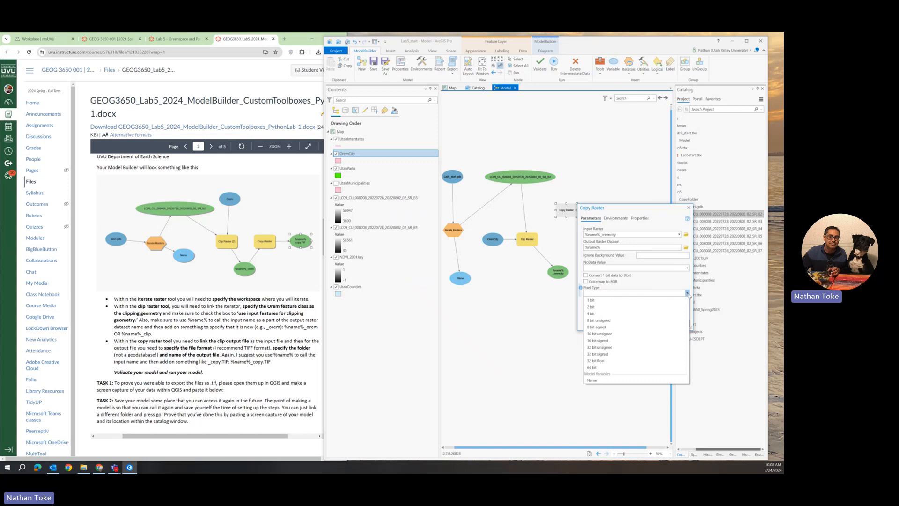
click(671, 289)
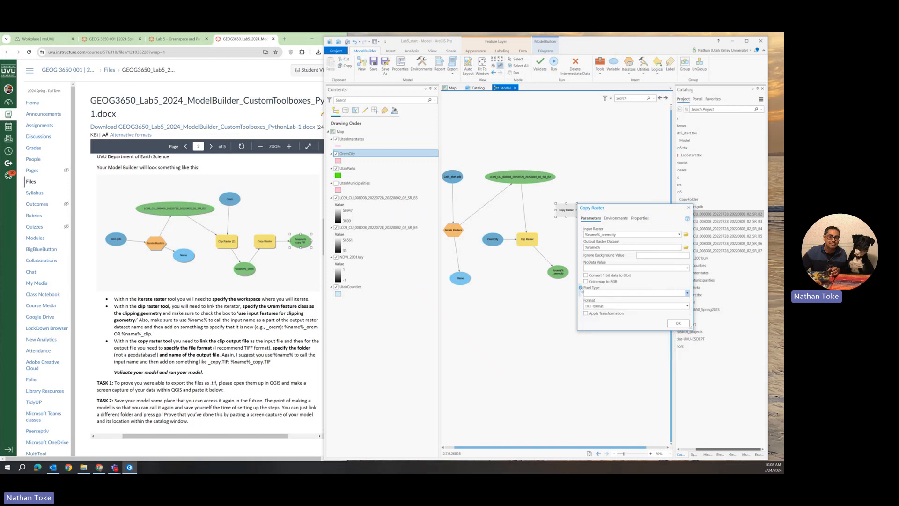
mouse_move(581, 289)
click(586, 282)
click(678, 324)
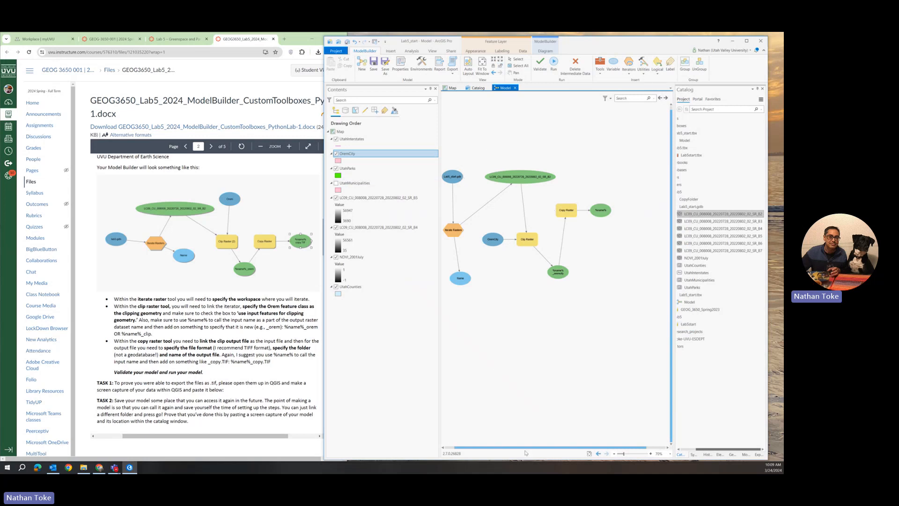
- Save the model, save a copy as BatchClipCopyRaster in Lab5_start.tbx, and refresh the toolbox
drag(524, 449, 513, 449)
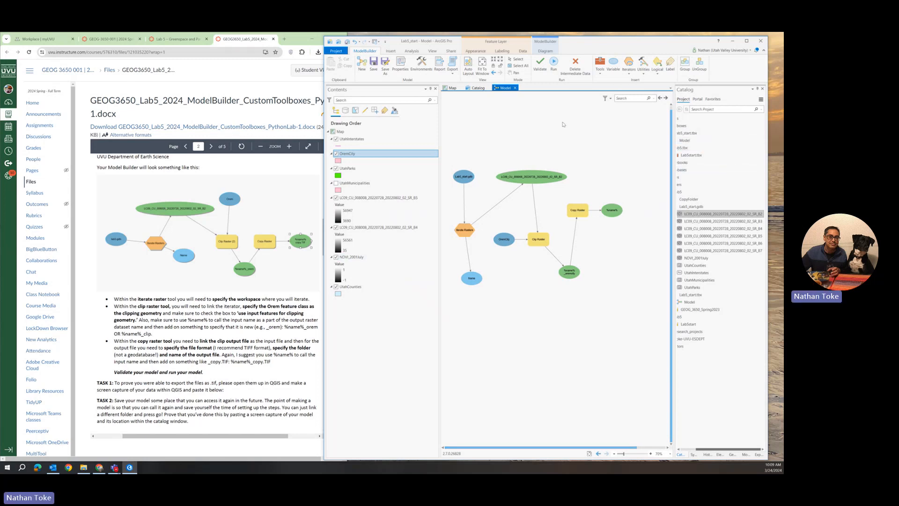
click(373, 64)
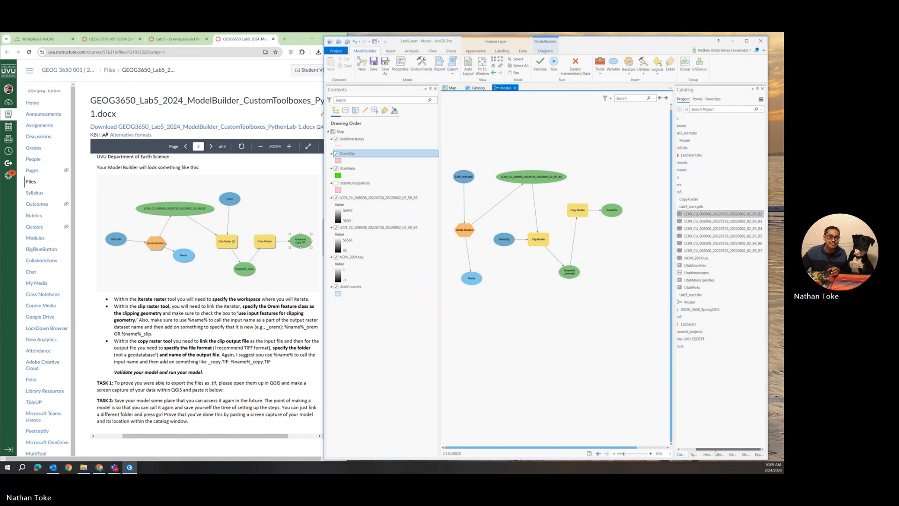
drag(723, 449, 706, 449)
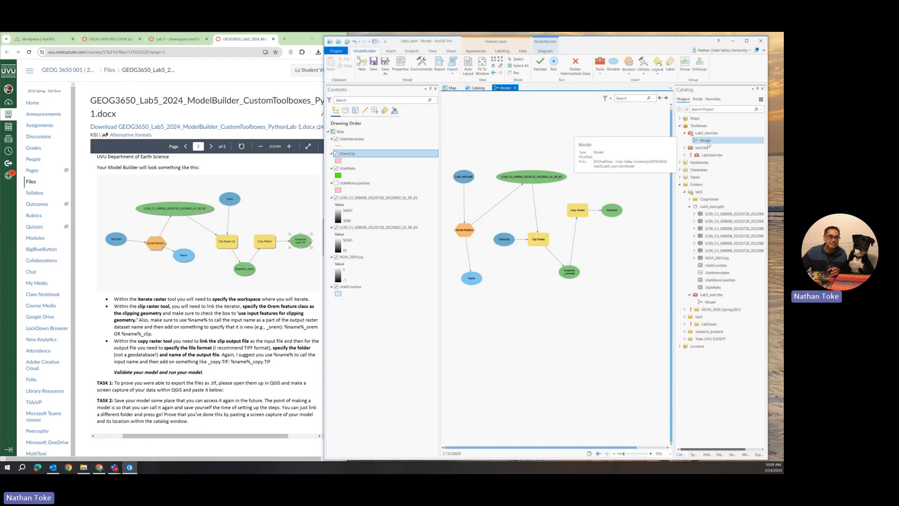
click(385, 65)
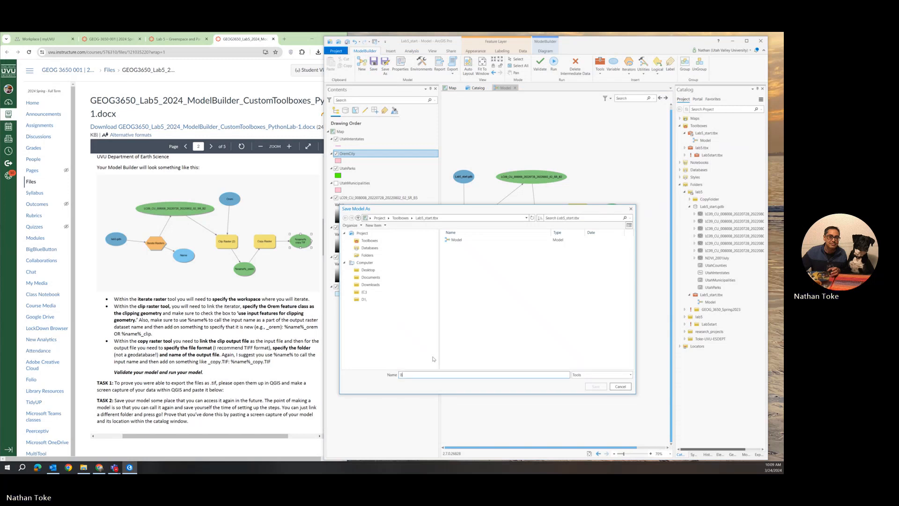
text(BatchC)
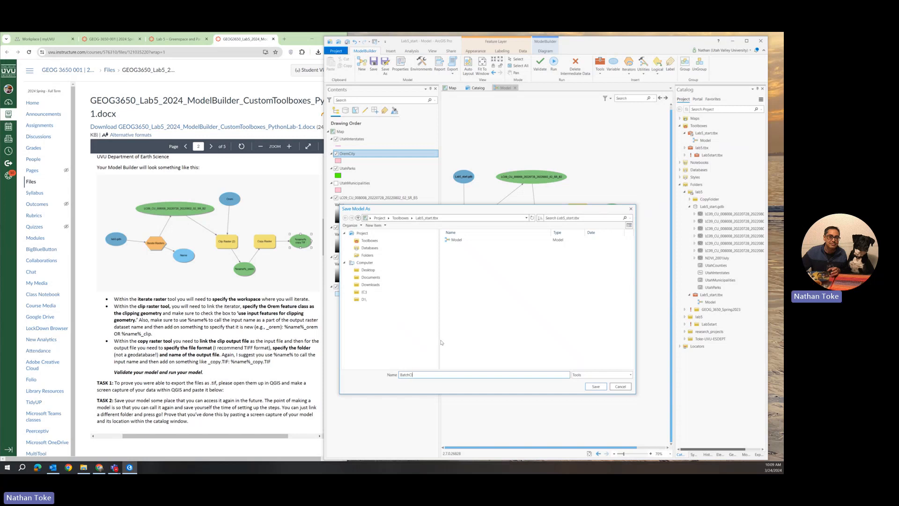
text(lipCopyRaster)
click(596, 387)
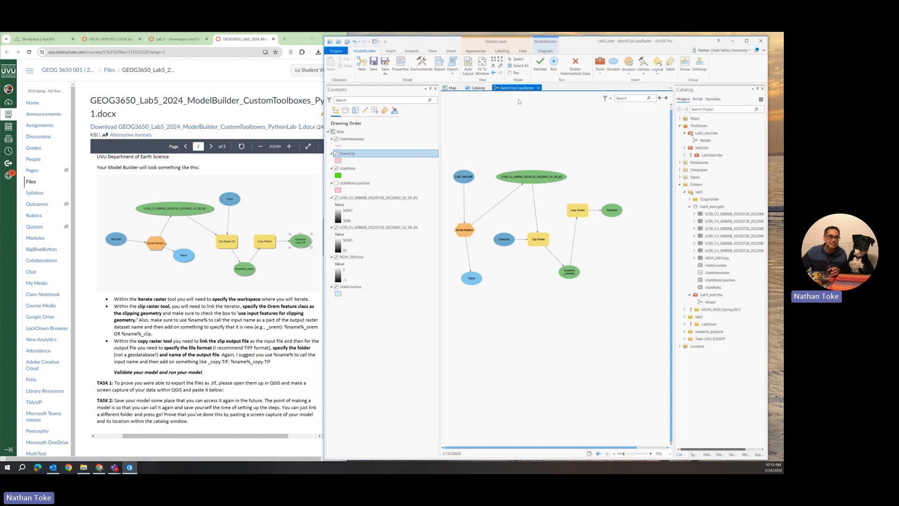
click(712, 134)
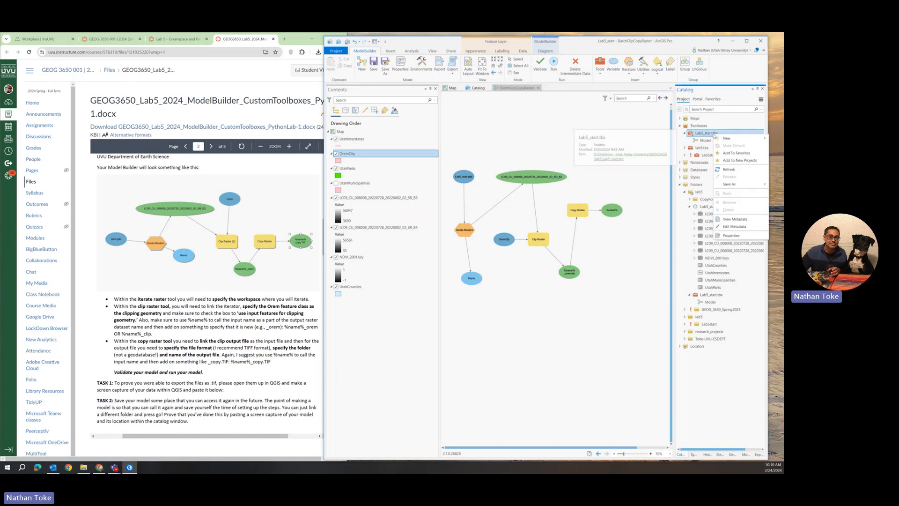
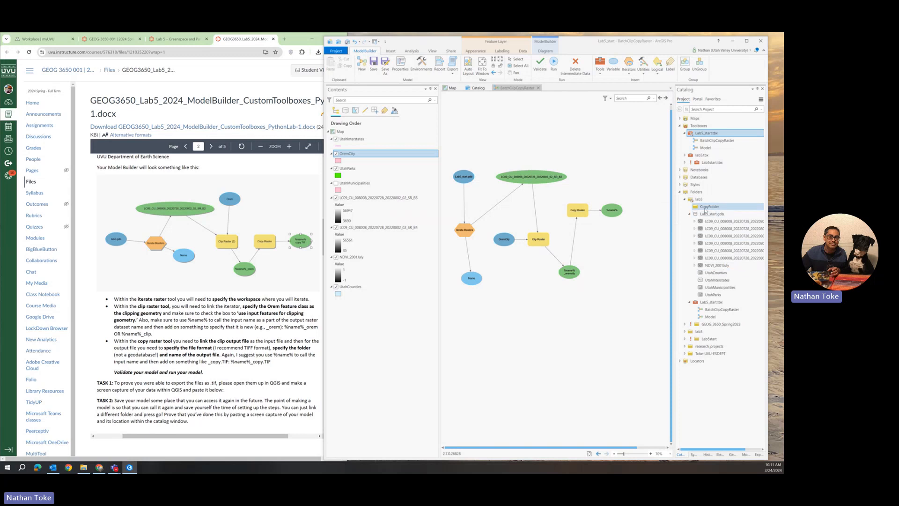
- Run the BatchClipCopyRaster model, close its report and expand CopyFolder to check the exported rasters
mouse_move(706, 211)
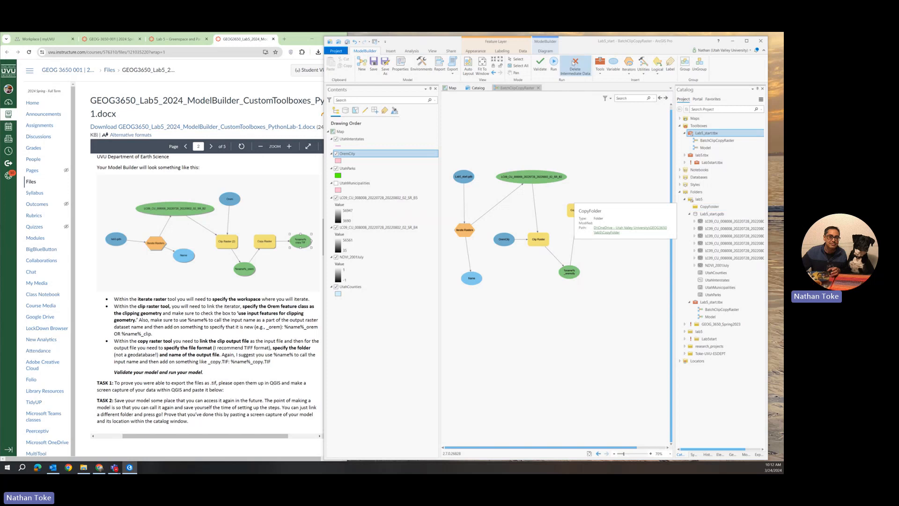
click(555, 63)
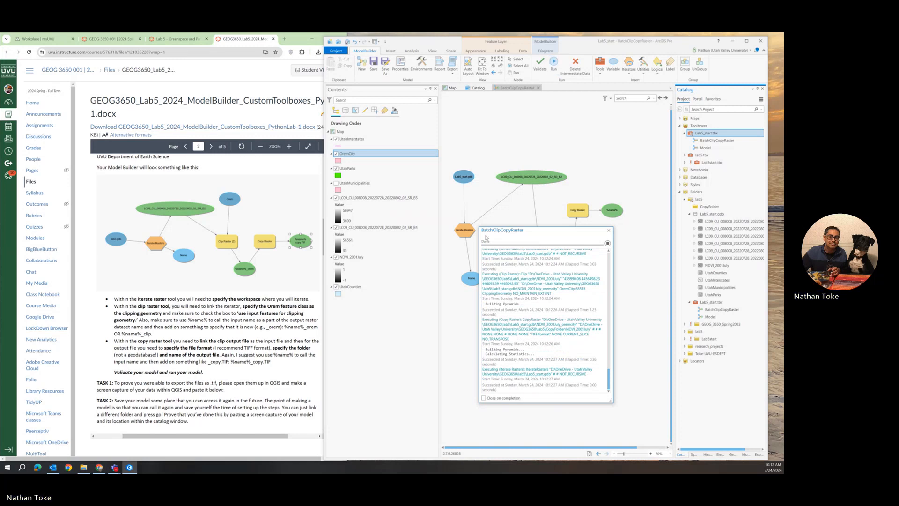
click(609, 231)
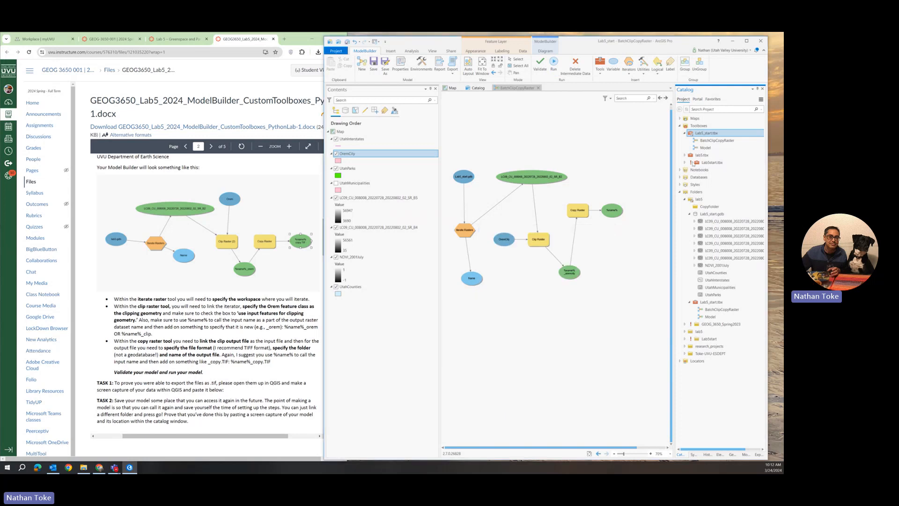
double_click(707, 209)
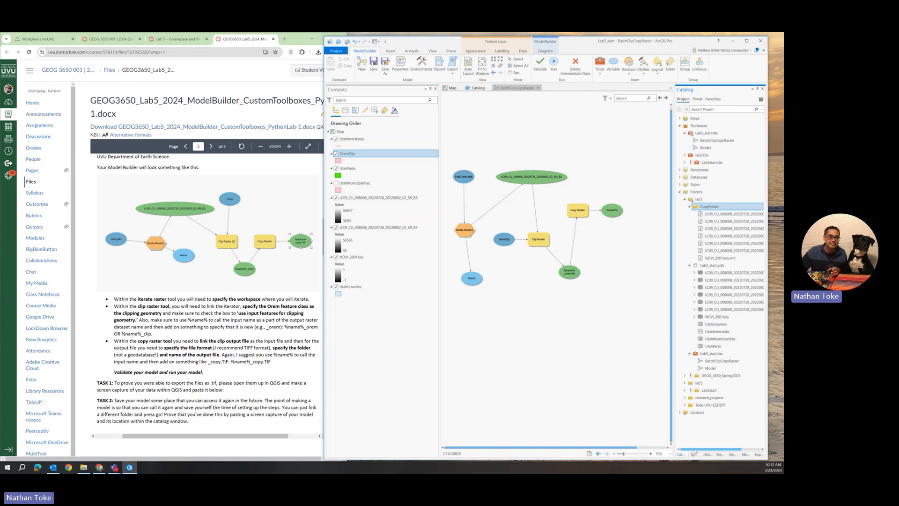
- Refresh Lab5_start.gdb, check the names of its clipped rasters, and collapse and re-expand CopyFolder
drag(696, 451, 666, 446)
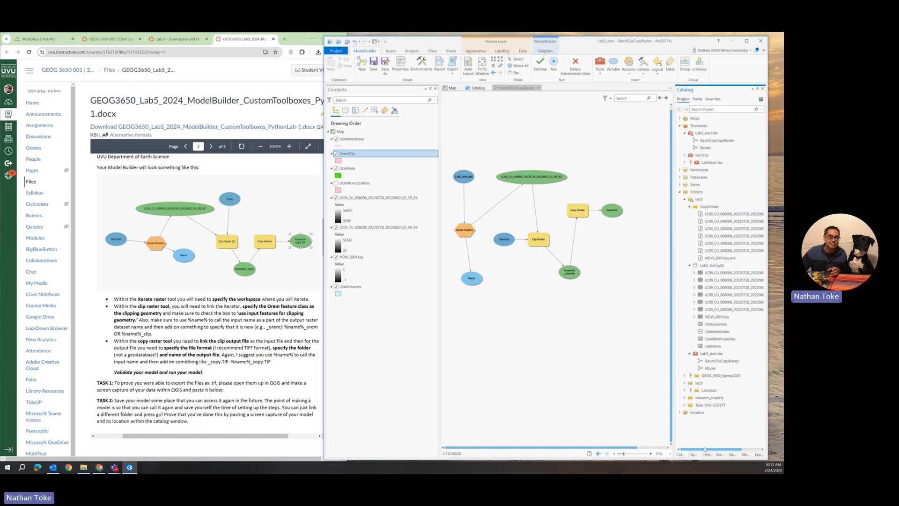
drag(706, 451, 722, 451)
right_click(712, 266)
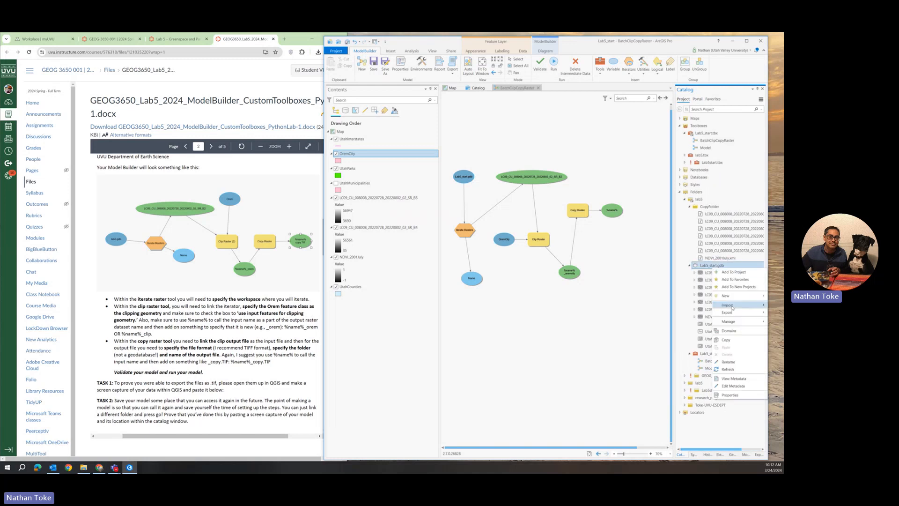
click(728, 369)
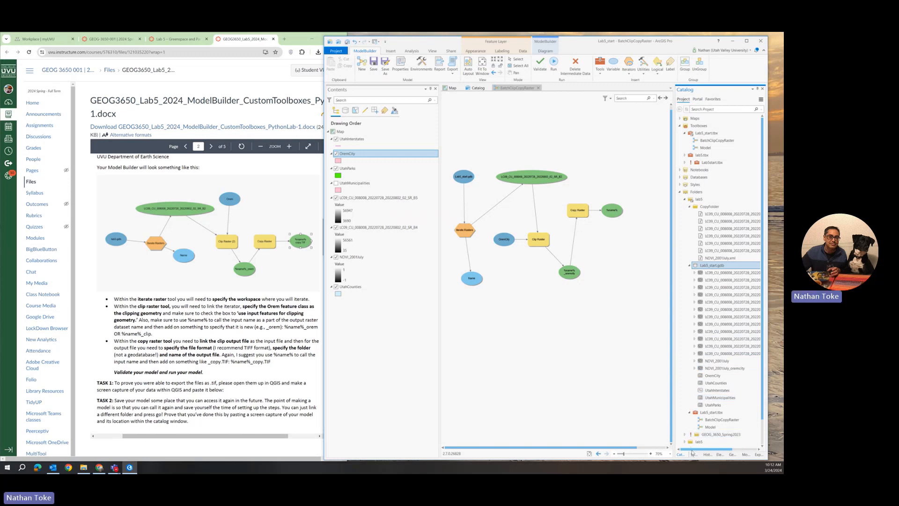
drag(692, 452, 717, 452)
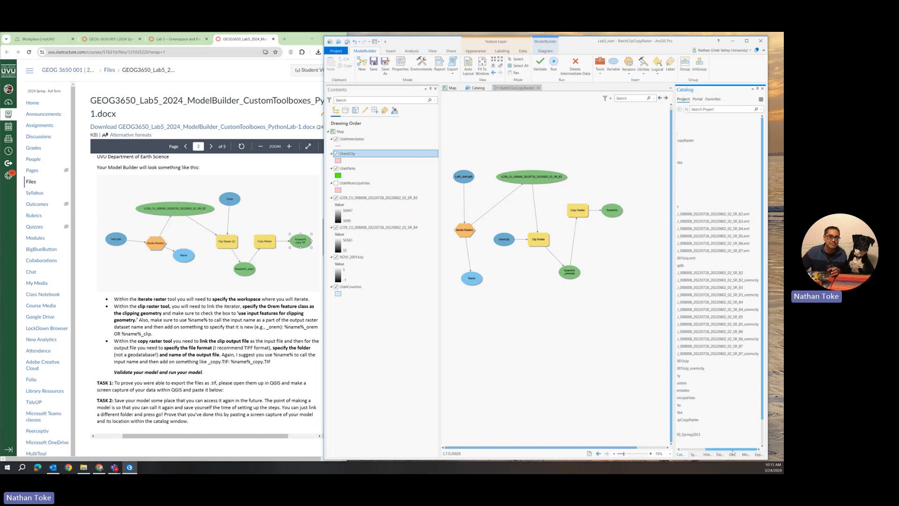
drag(733, 452, 708, 452)
click(709, 207)
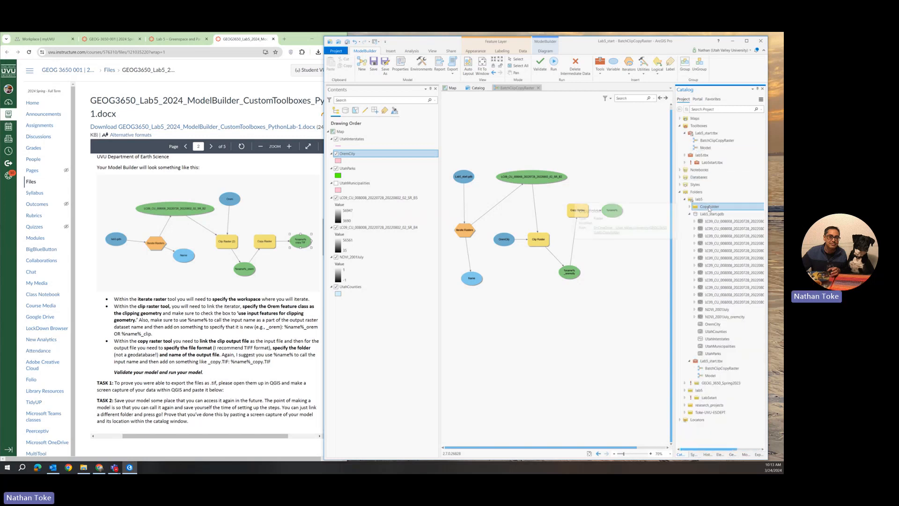
double_click(709, 207)
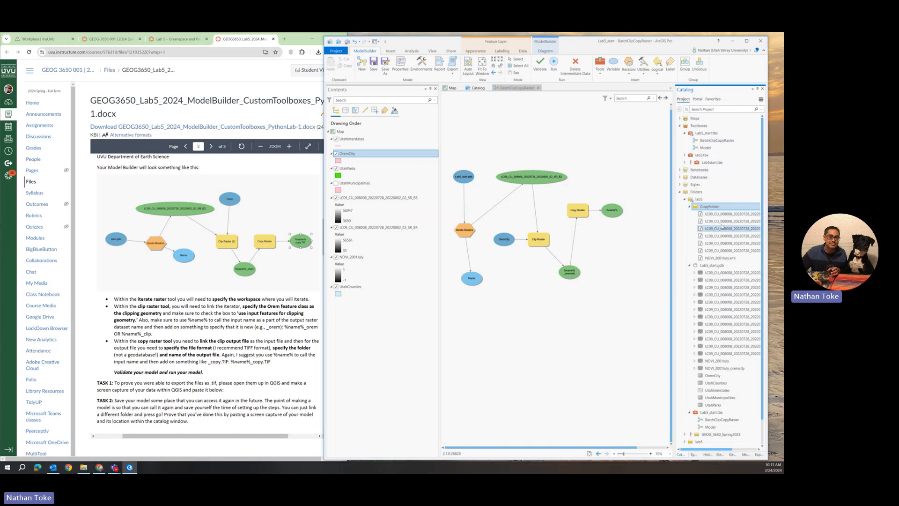
- Switch to the map and try to add NDVI_2001July.xml from CopyFolder to it
click(451, 88)
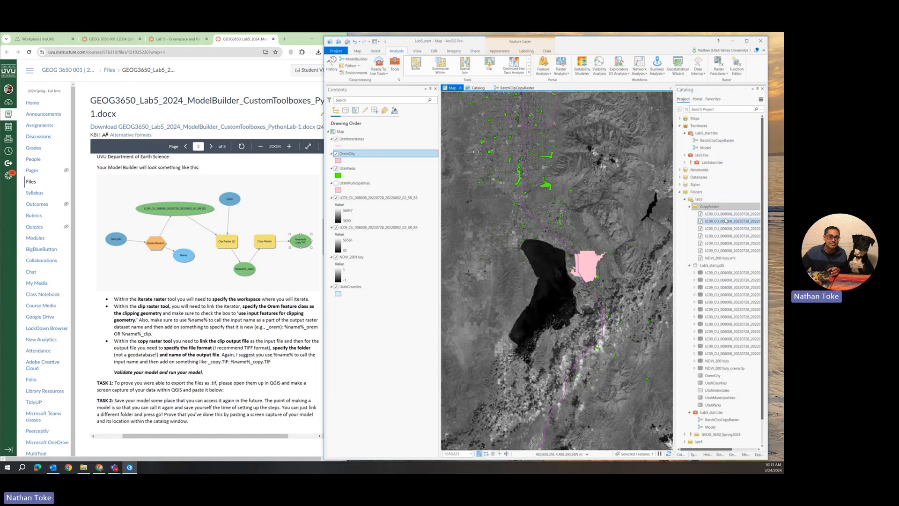
click(721, 449)
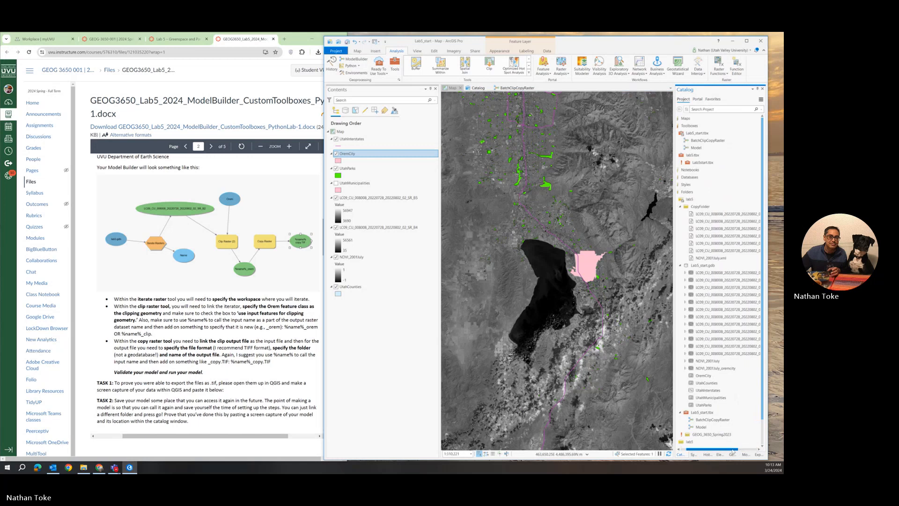
mouse_move(716, 259)
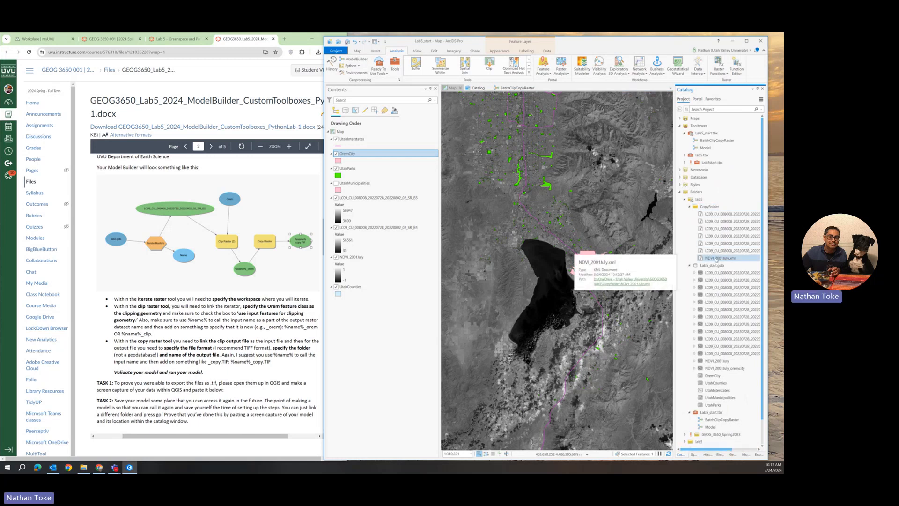
drag(716, 258, 575, 264)
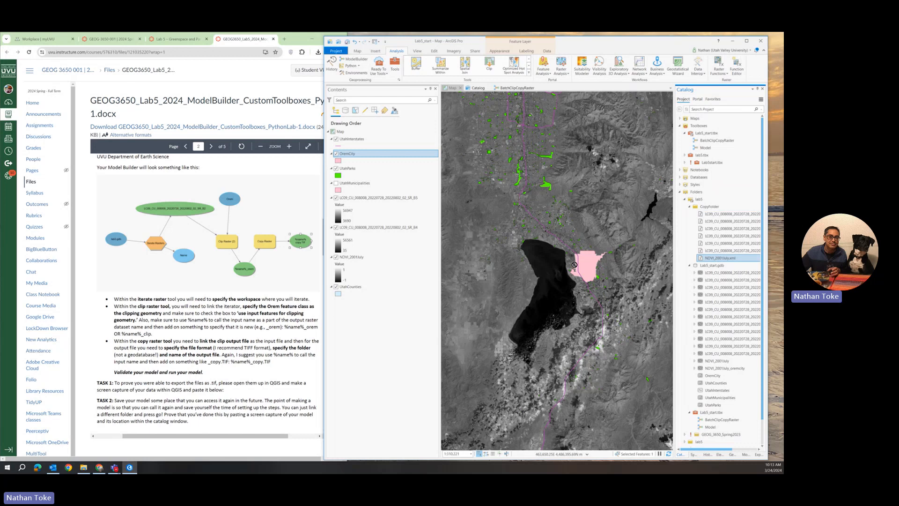
right_click(715, 259)
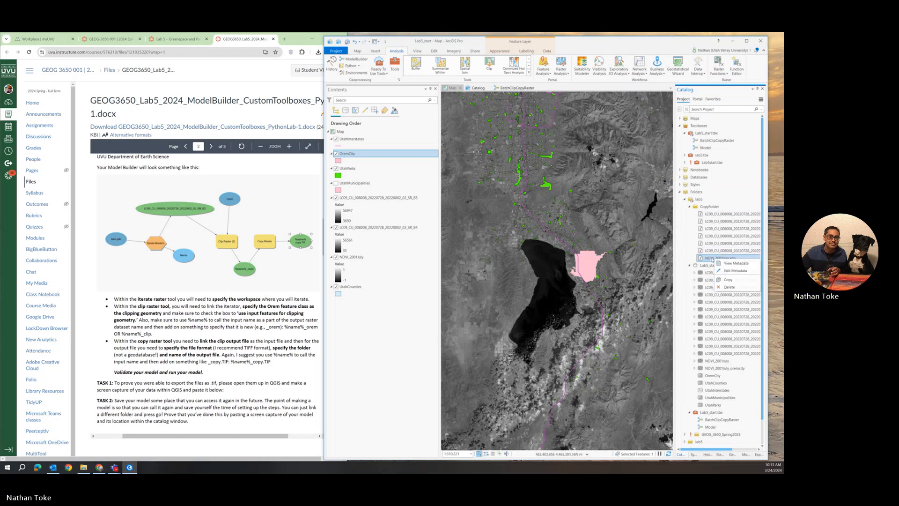
click(711, 259)
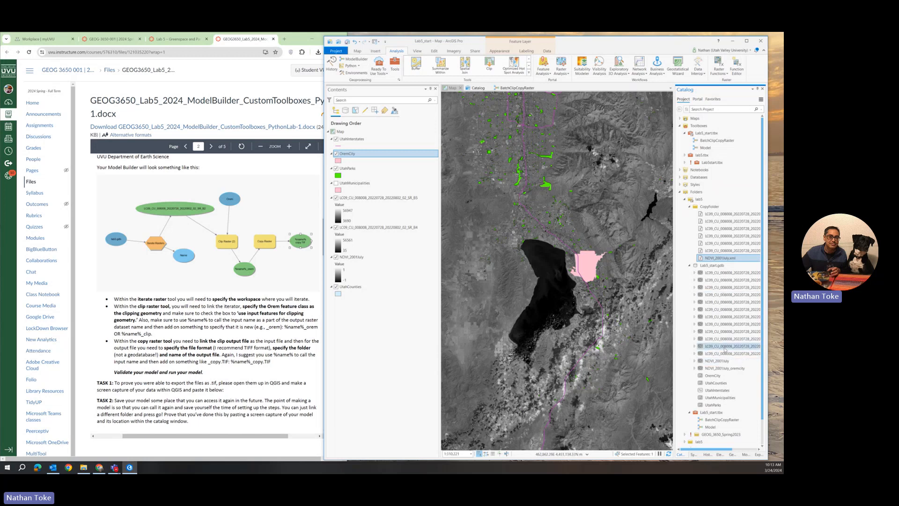
- Add the clipped raster NDVI_2001July_oremcity from Lab5_start.gdb to the map
drag(697, 449, 721, 450)
click(742, 354)
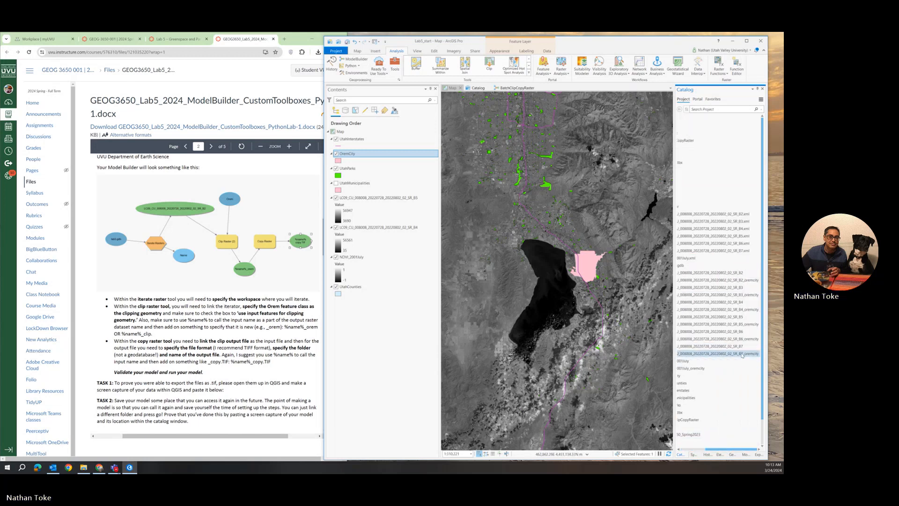
click(740, 368)
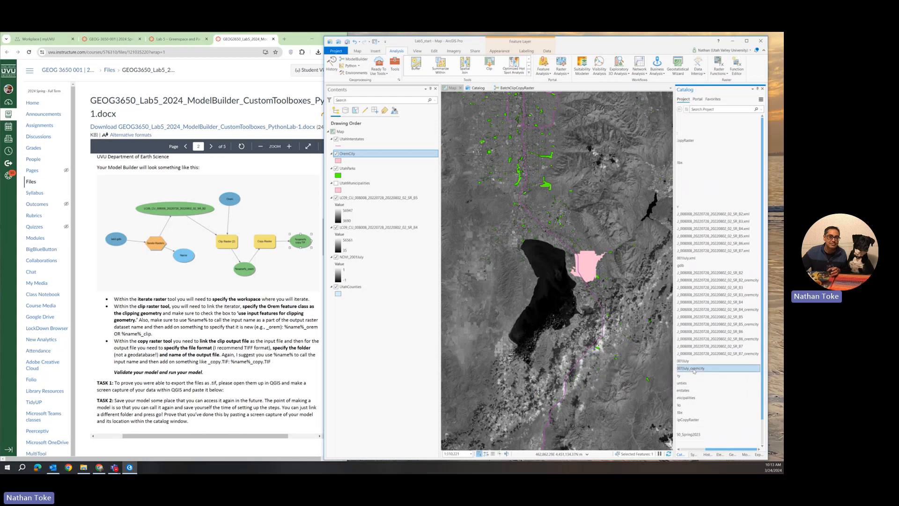
drag(584, 344, 584, 344)
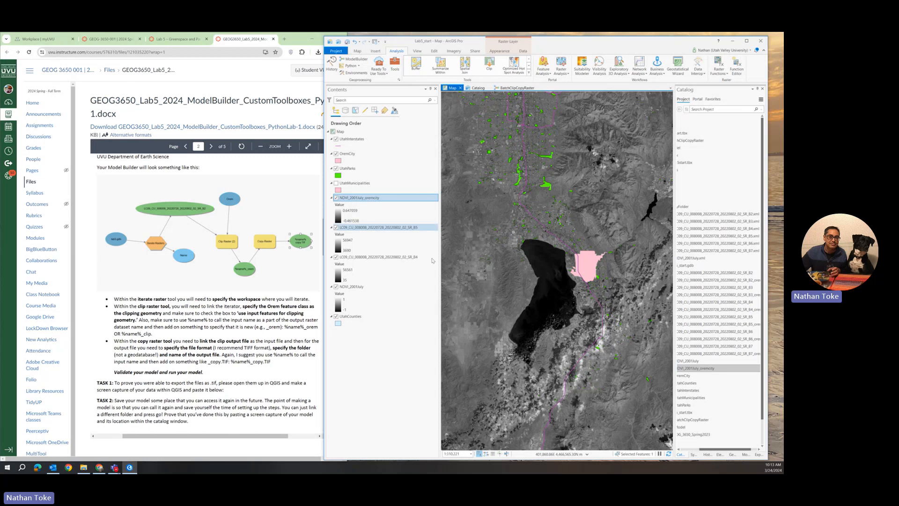
- Hide the SR_B5, SR_B4, NDVI_2001July and OremCity layers to inspect the clipped NDVI raster over Orem
scroll(495, 273, down, 5)
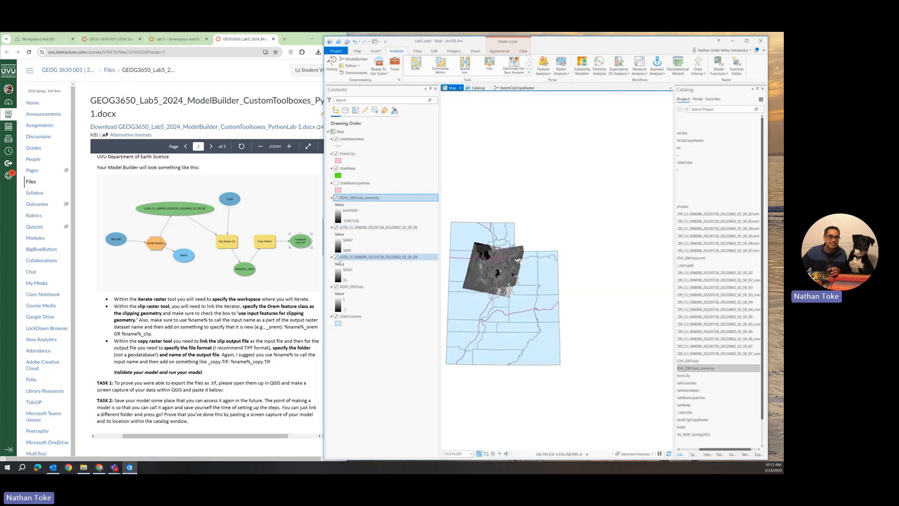
click(336, 256)
click(335, 228)
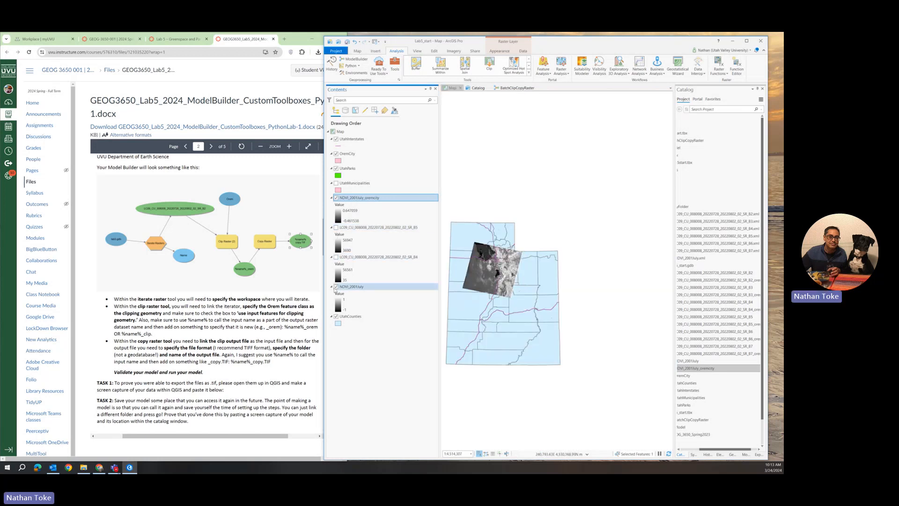
click(335, 287)
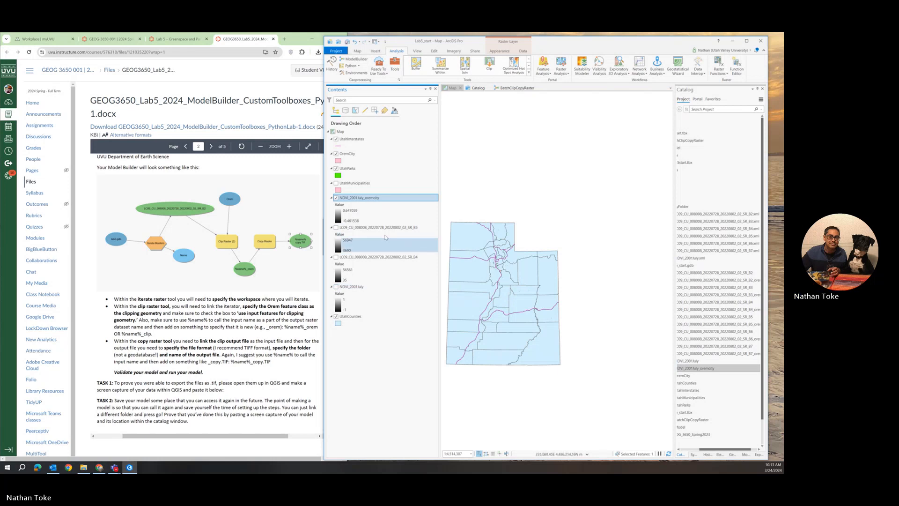
click(336, 153)
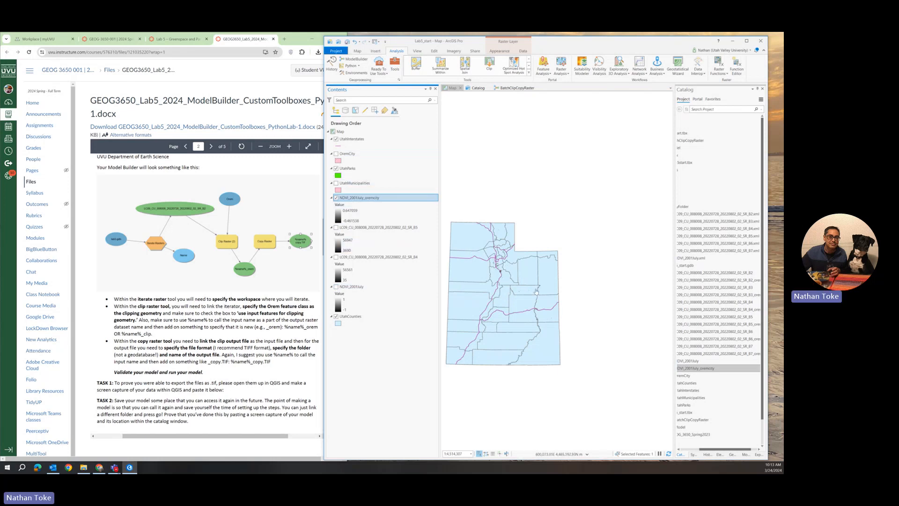
scroll(500, 272, up, 10)
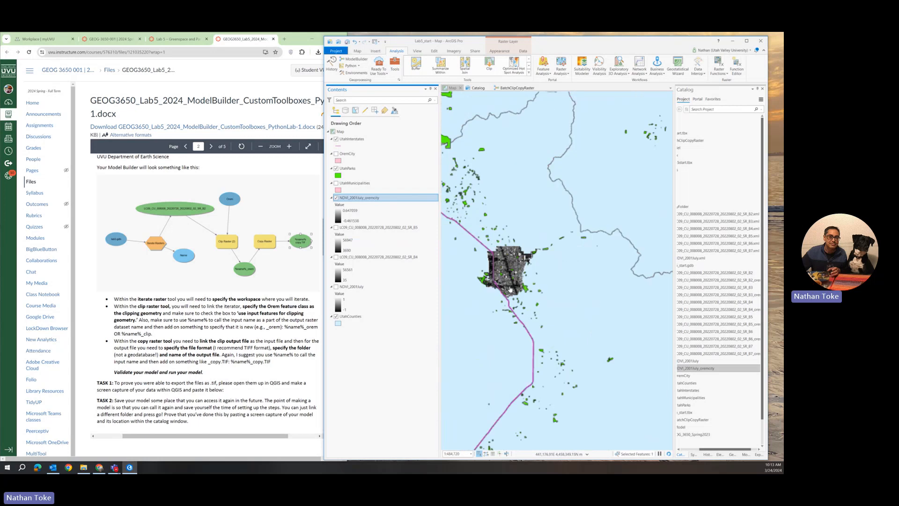
scroll(500, 256, up, 4)
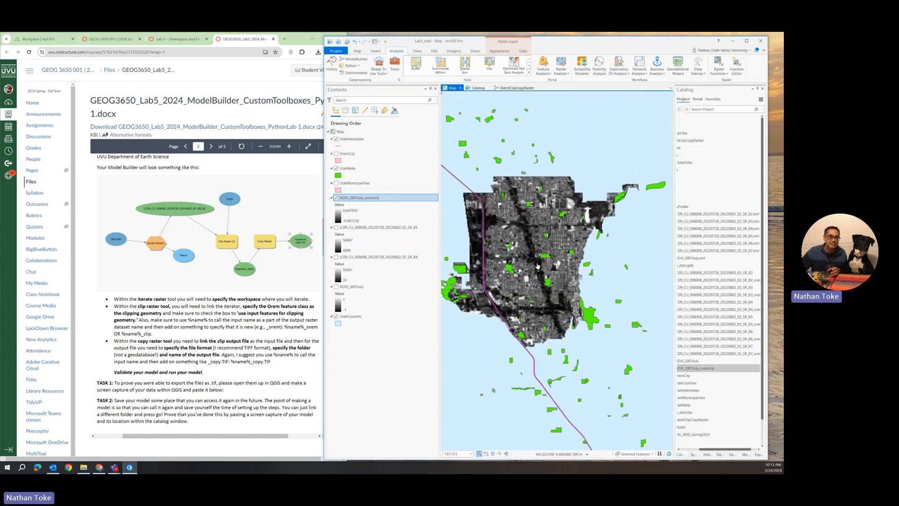
drag(530, 268, 544, 274)
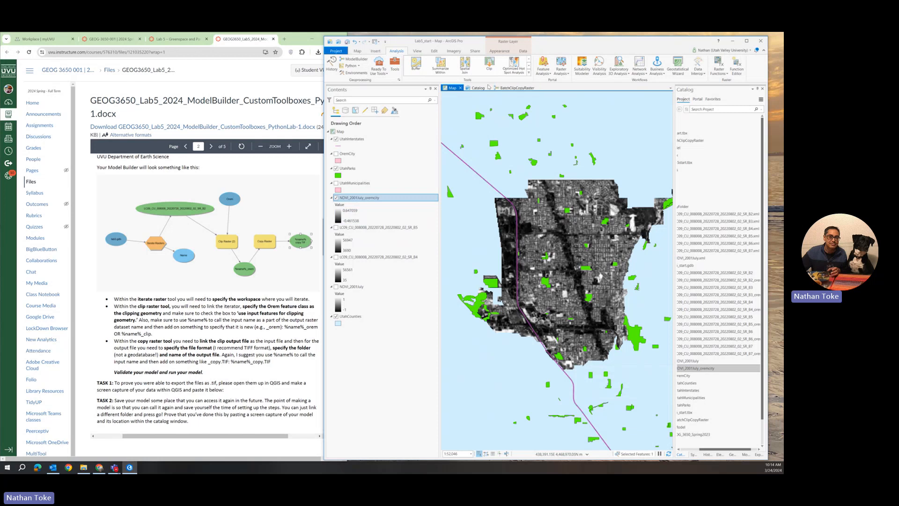
- Open lab5's CopyFolder in File Explorer, examine the exported raster files, and place the window beside the map
click(515, 88)
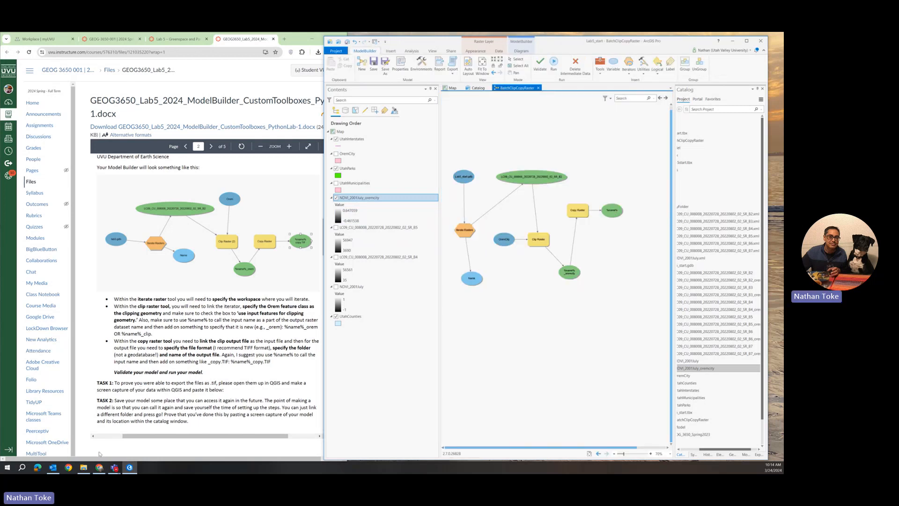
click(83, 467)
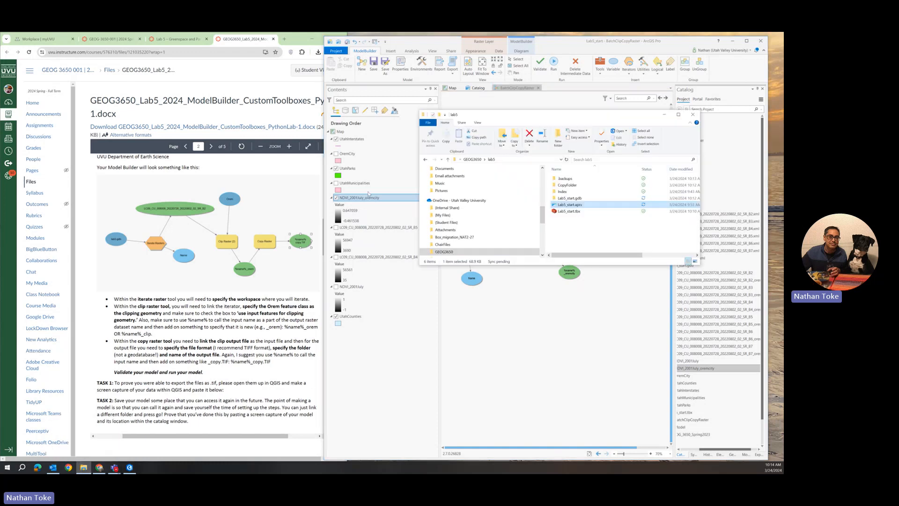
click(573, 188)
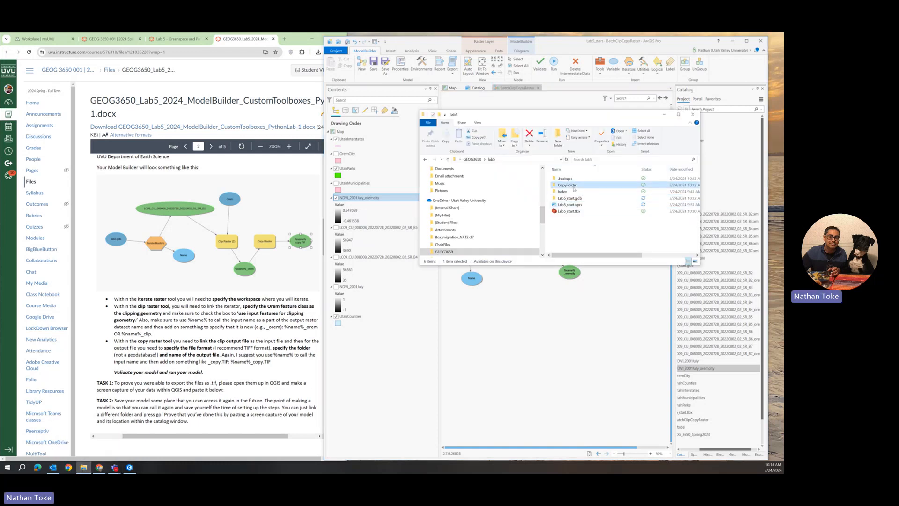
double_click(574, 186)
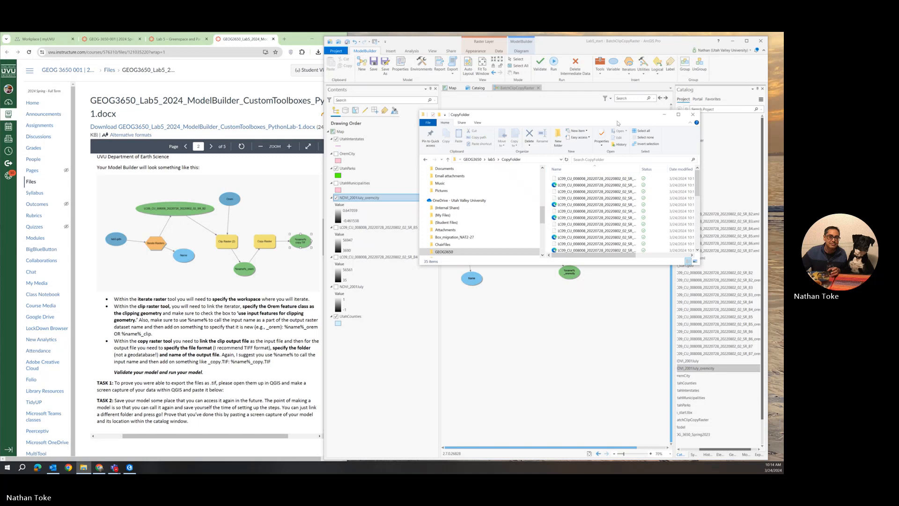
drag(606, 111, 605, 75)
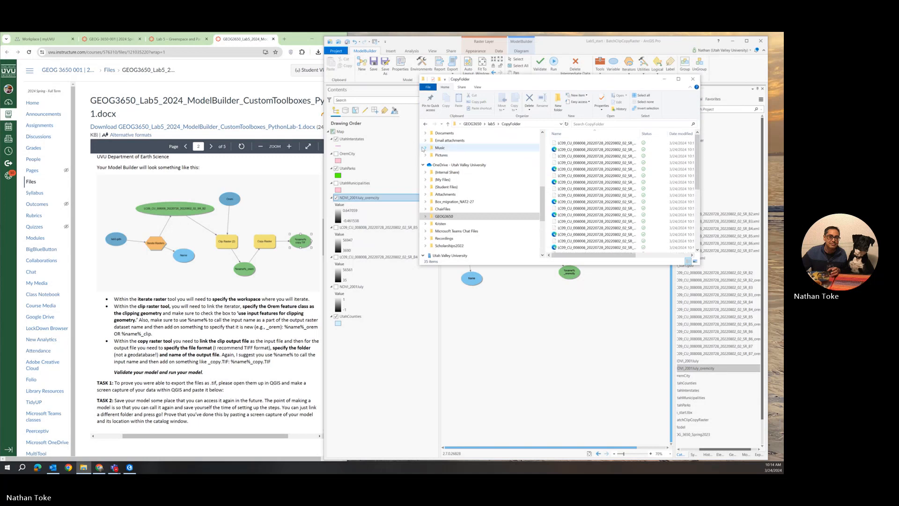
drag(419, 147, 328, 146)
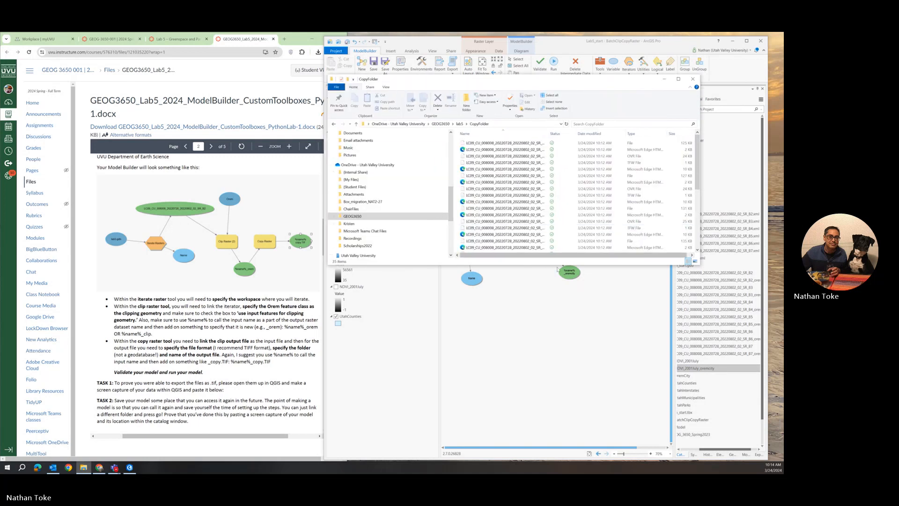
drag(553, 264, 555, 348)
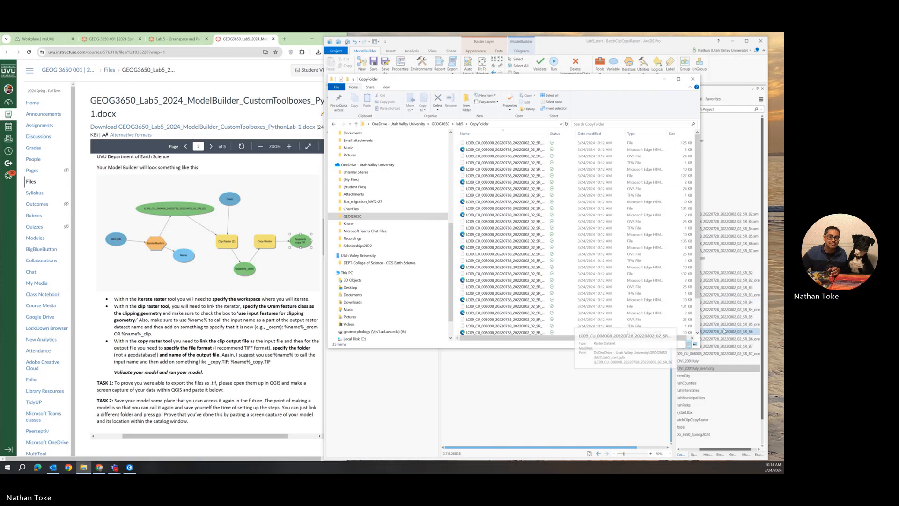
scroll(625, 271, down, 2)
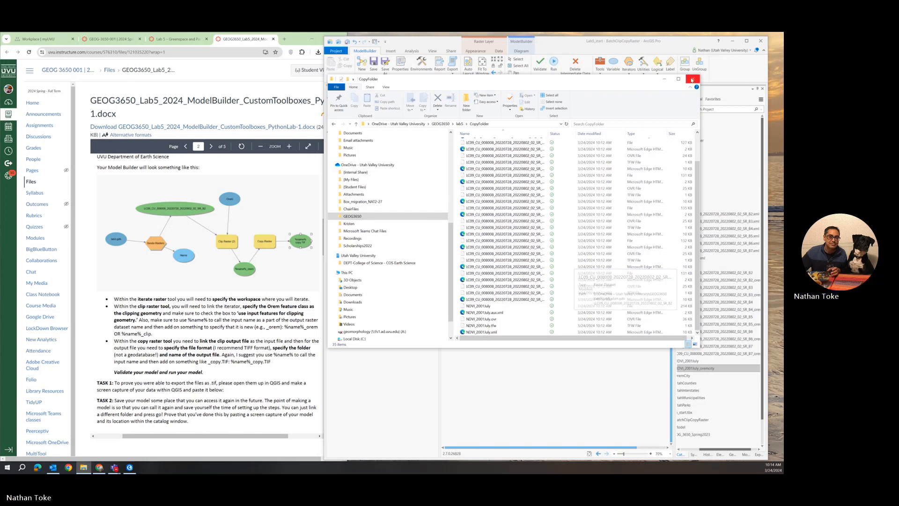
drag(540, 83, 228, 111)
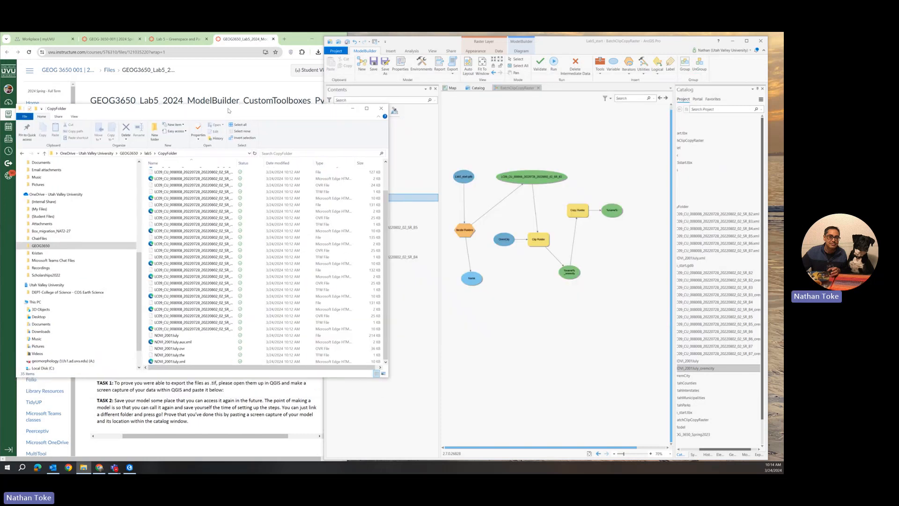
- Return to the map in ArcGIS Pro and remove the NDVI_2001July_oremcity layer
click(452, 89)
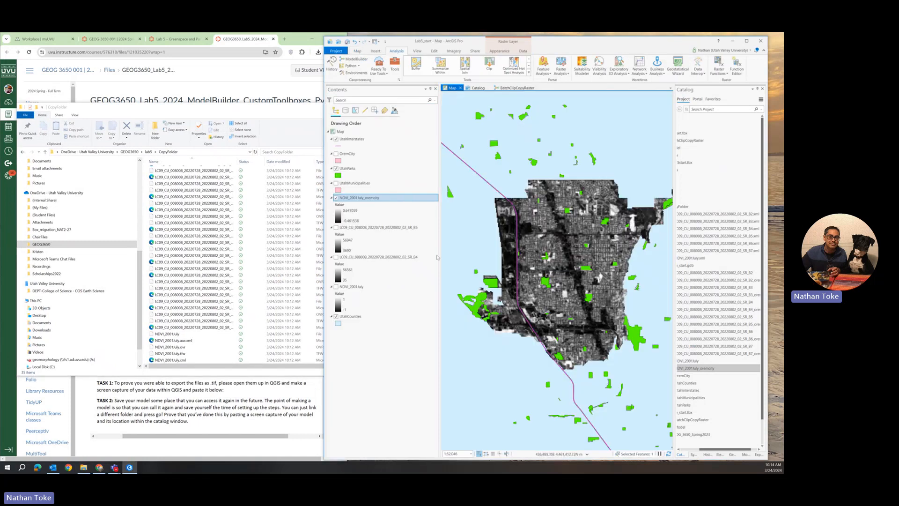
right_click(354, 197)
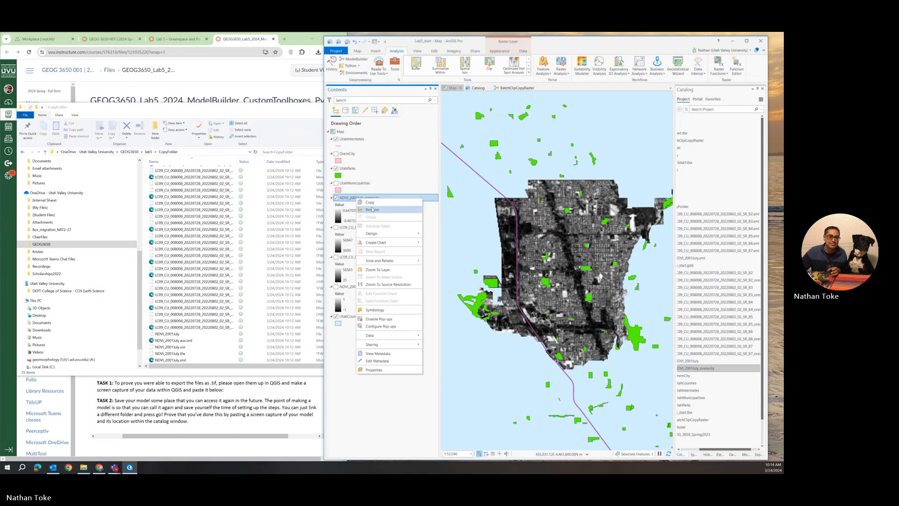
click(371, 209)
- Examine the exported NDVI_2001July files in CopyFolder in File Explorer
scroll(197, 236, up, 1)
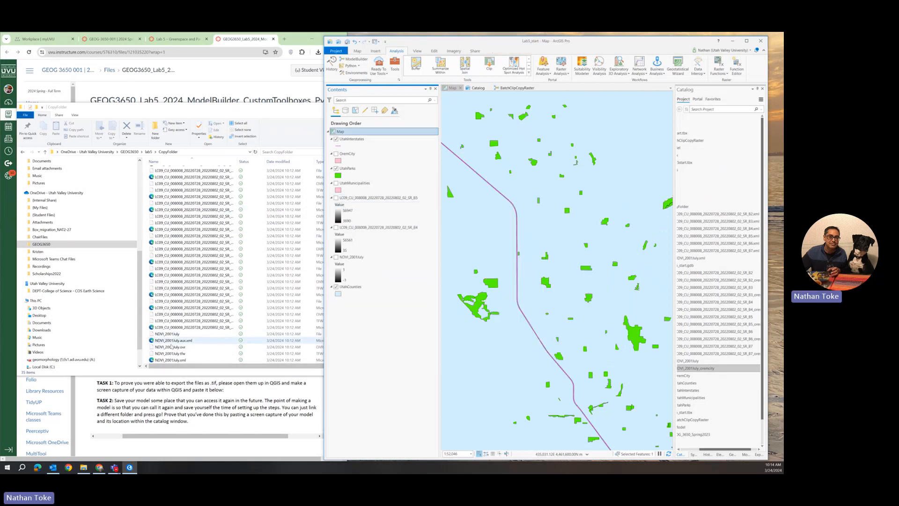
scroll(180, 317, down, 1)
drag(187, 368, 211, 369)
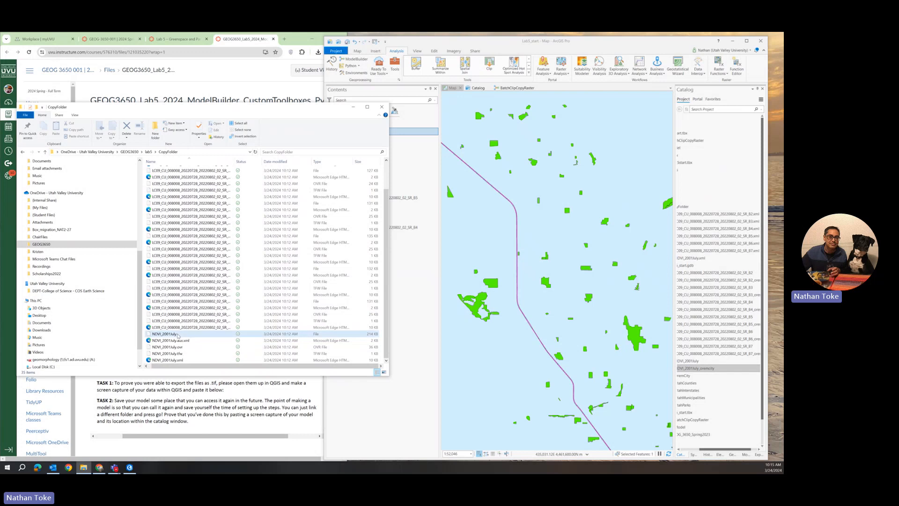
- Try to add the exported NDVI_2001July file from CopyFolder to the ArcGIS Pro map
drag(382, 309, 176, 334)
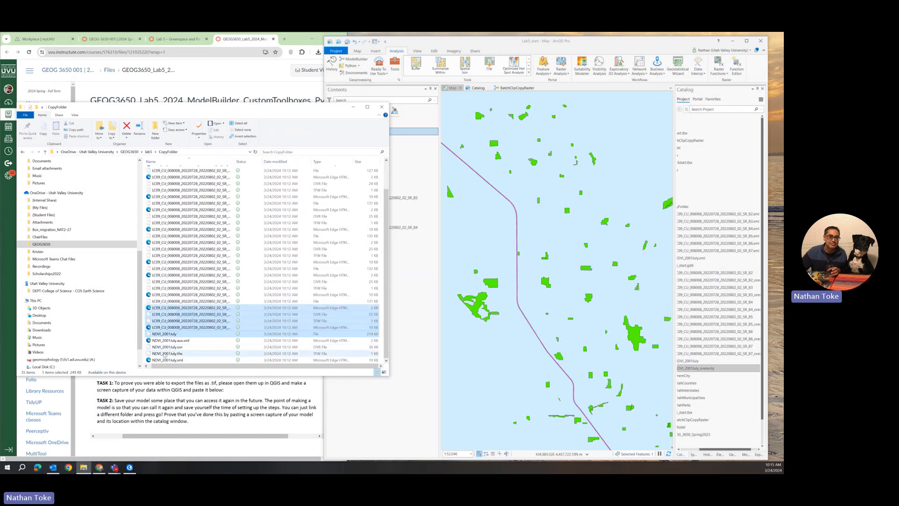
click(167, 354)
click(165, 335)
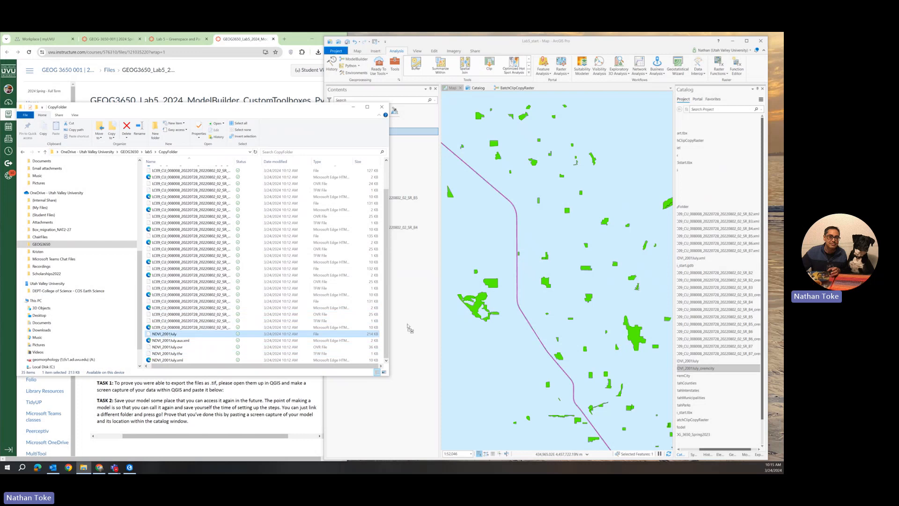
drag(408, 328, 506, 309)
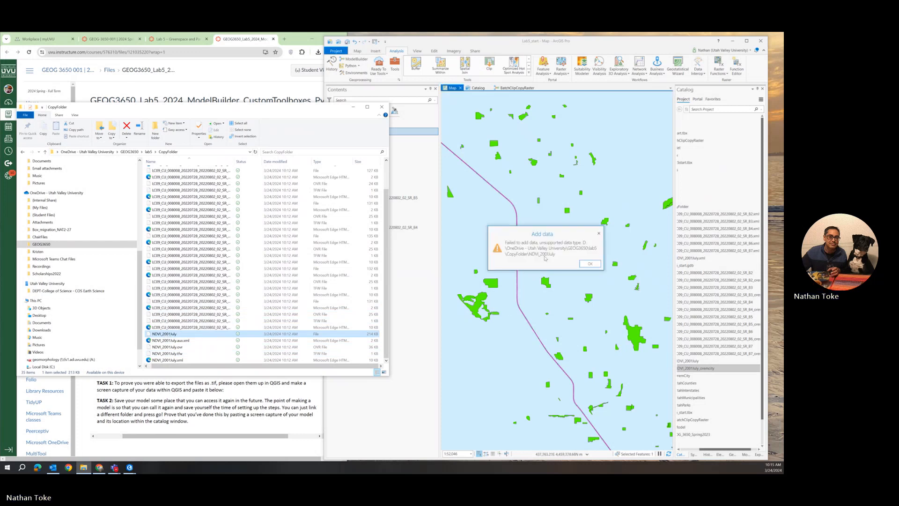
click(589, 265)
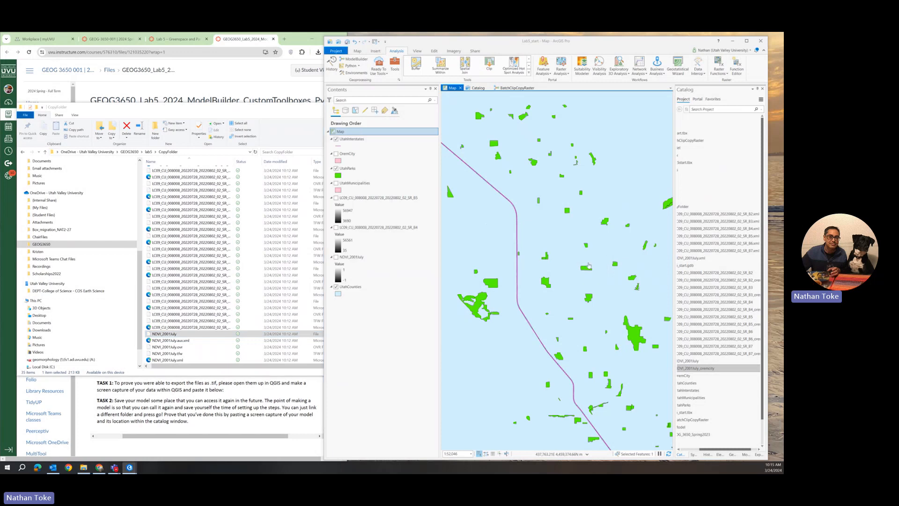
- Close the CopyFolder window and, in the BatchClipCopyRaster model, set Copy Raster's output raster dataset in CopyFolder to %name%.tif
click(277, 118)
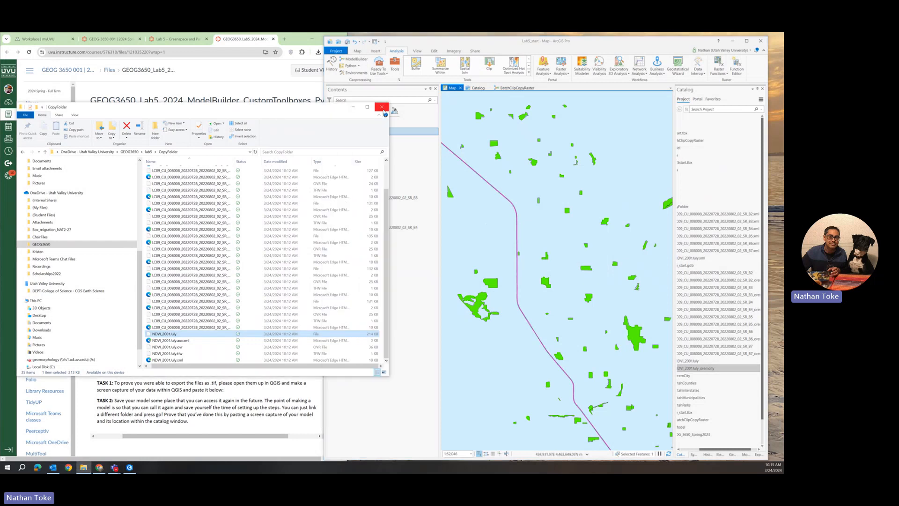
click(382, 107)
click(511, 89)
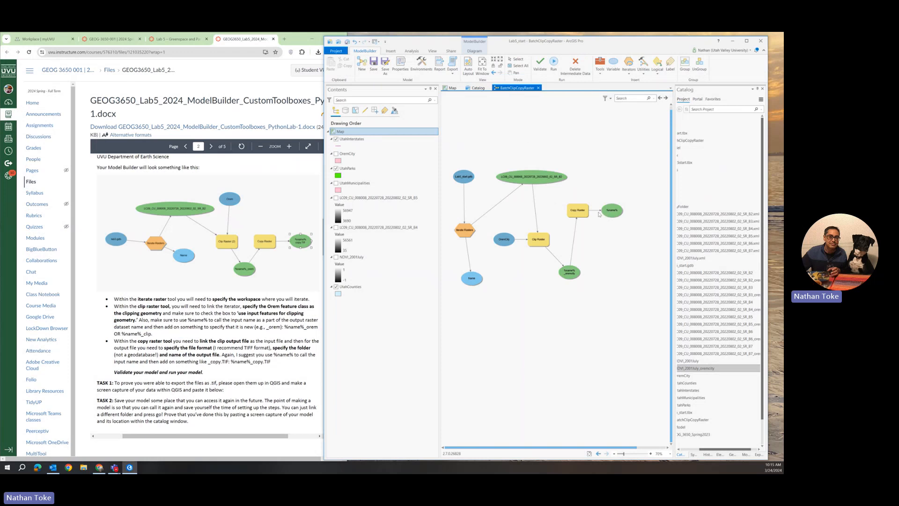
double_click(579, 211)
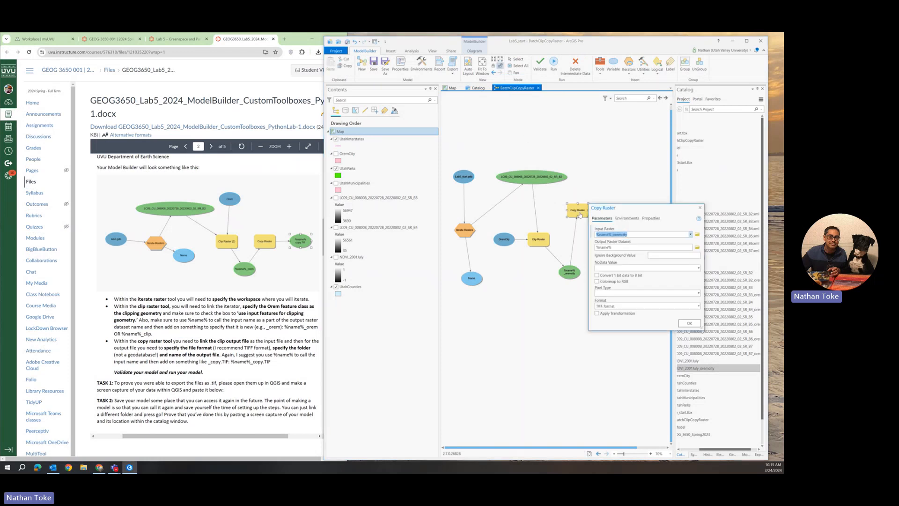
click(614, 248)
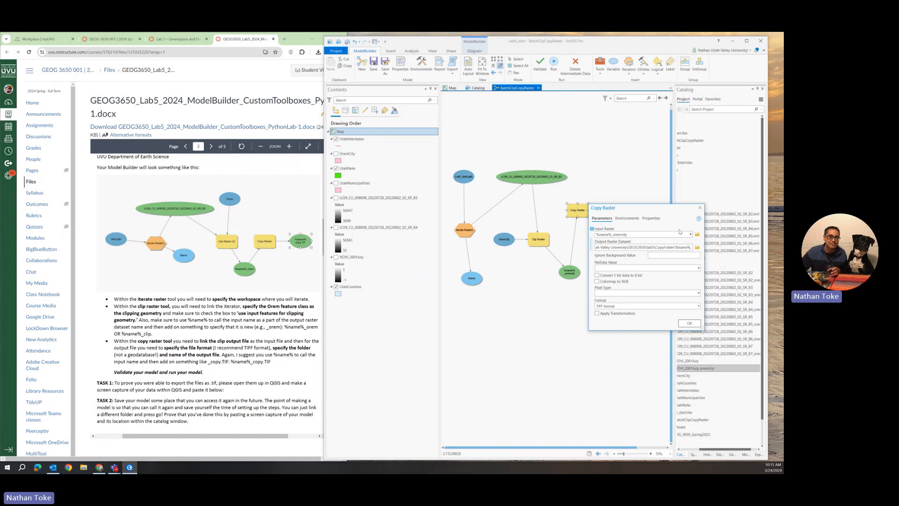
text(.tif)
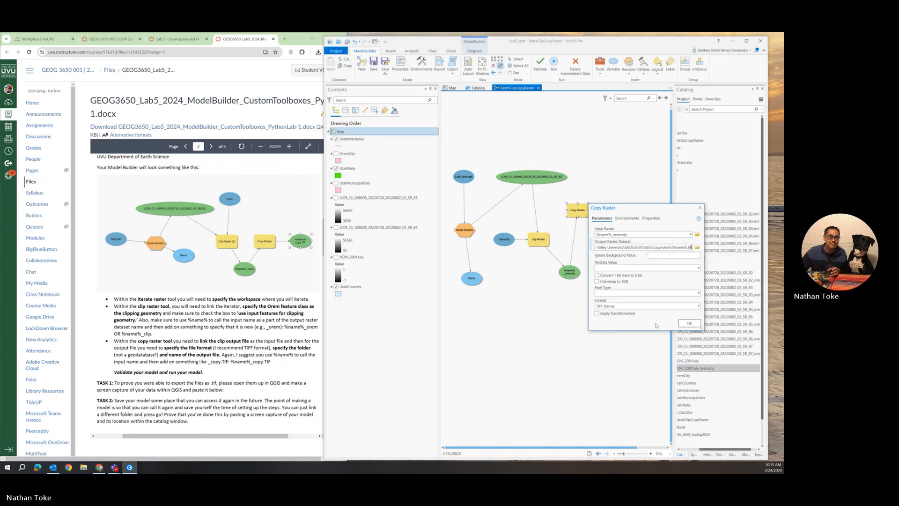
click(689, 324)
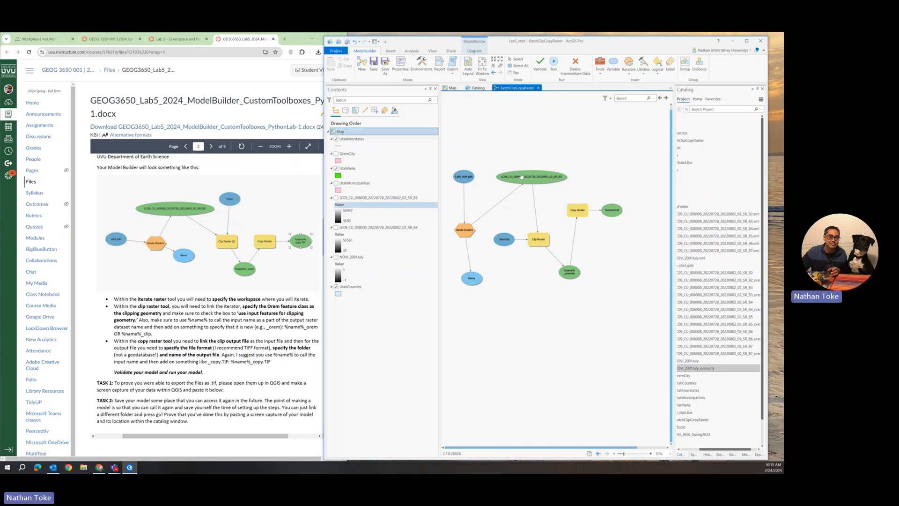
- Remove the .tif extension from the path of the Copy Raster output variable
double_click(611, 210)
click(681, 235)
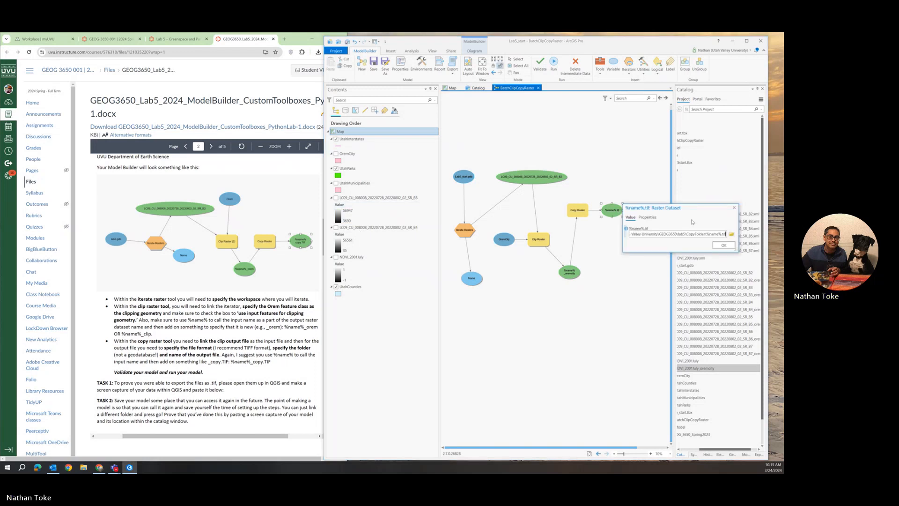
key(BackSpace)
key(BackSpace)
key(BackSpace)
key(BackSpace)
click(723, 244)
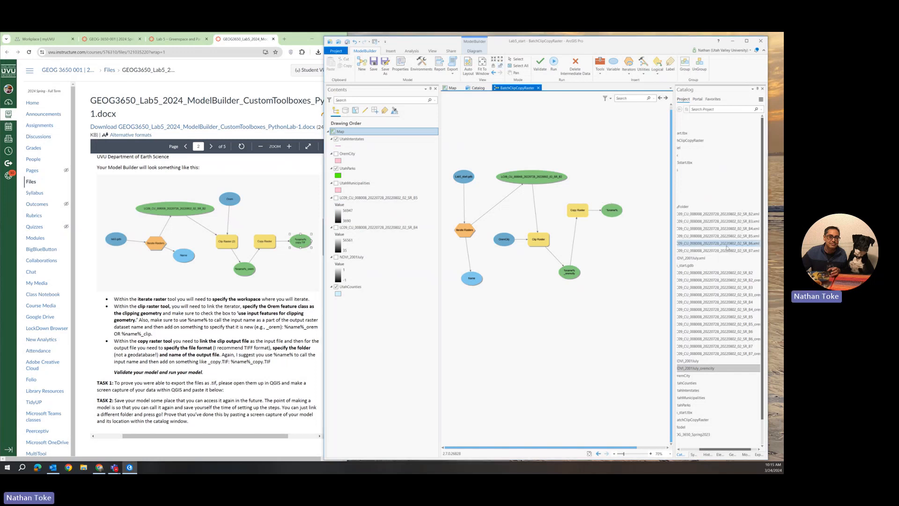
- Add the .tif extension back to the Copy Raster output variable so its name is %name%.tif
double_click(612, 210)
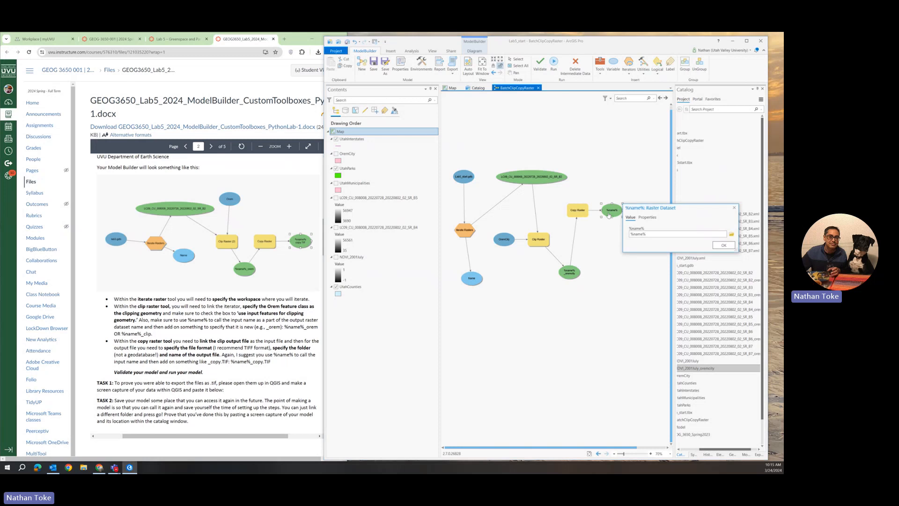
click(657, 234)
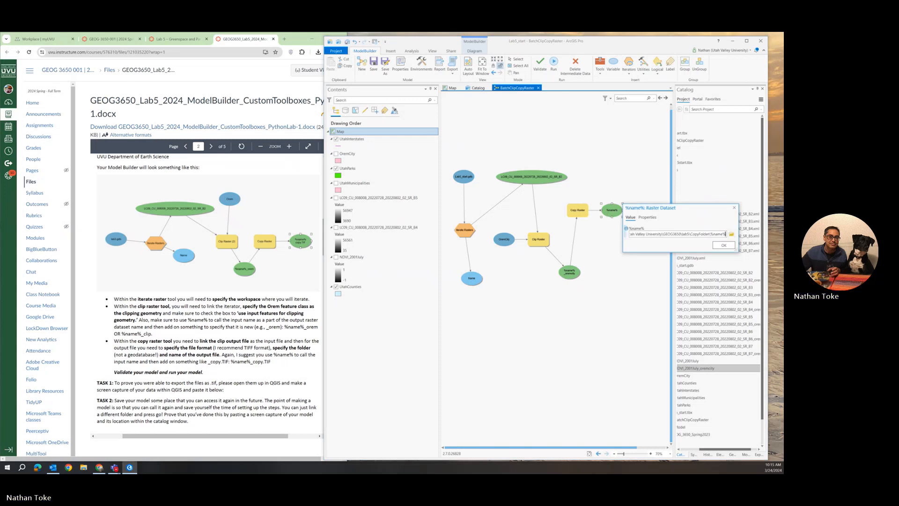
key(End)
text(.ti)
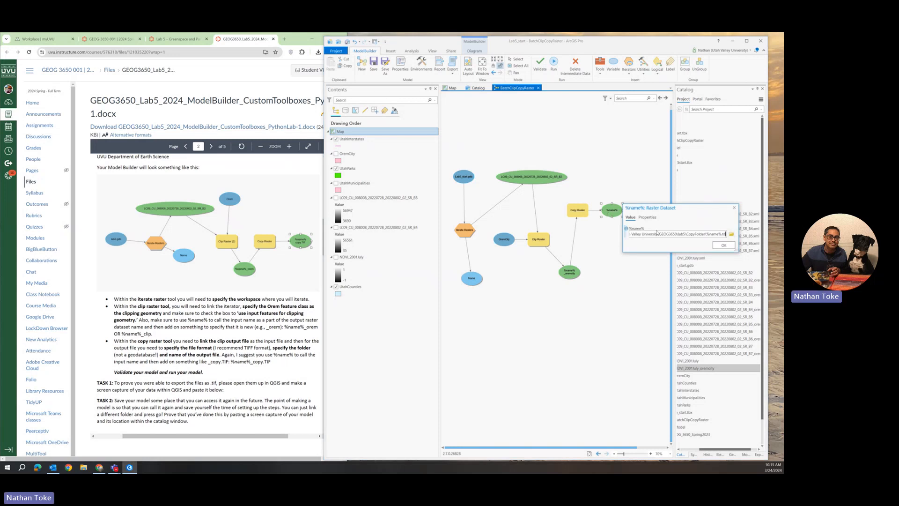
text(f)
click(723, 245)
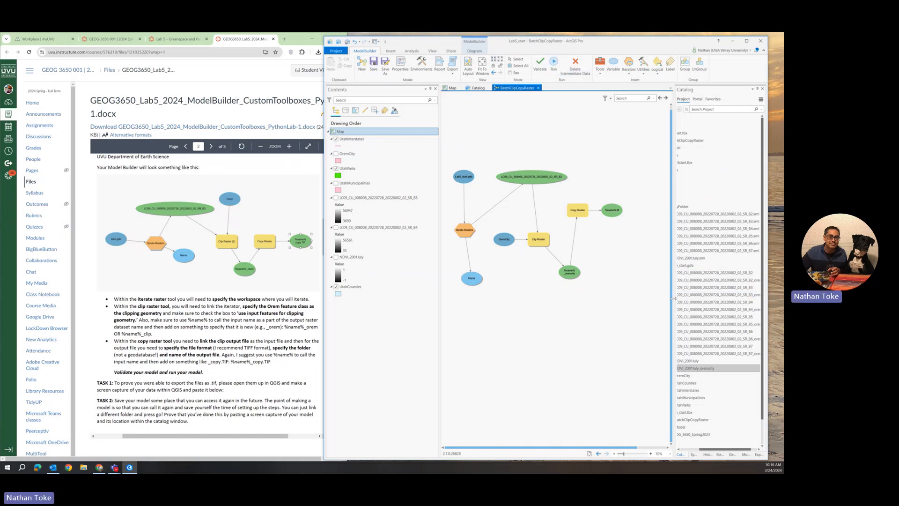
- Widen the Catalog pane, run the BatchClipCopyRaster model, and refresh CopyFolder to check its exports
drag(673, 298, 621, 298)
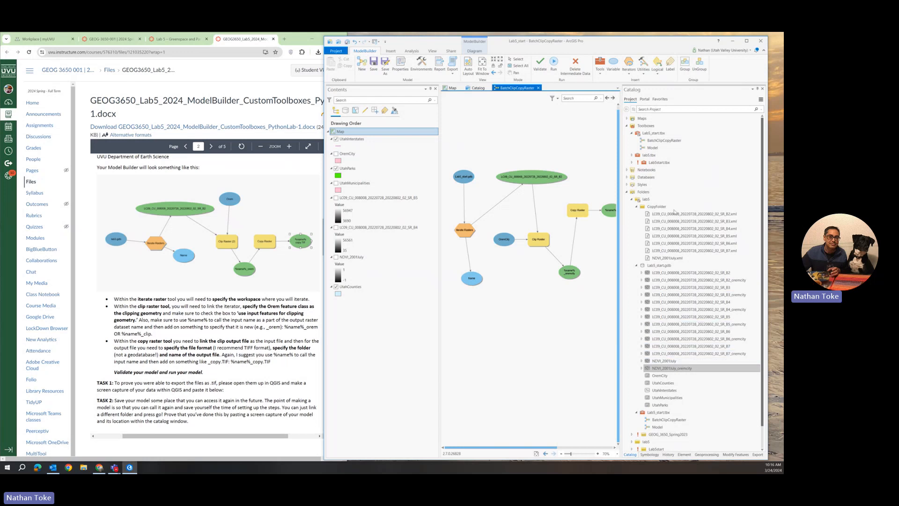
click(554, 64)
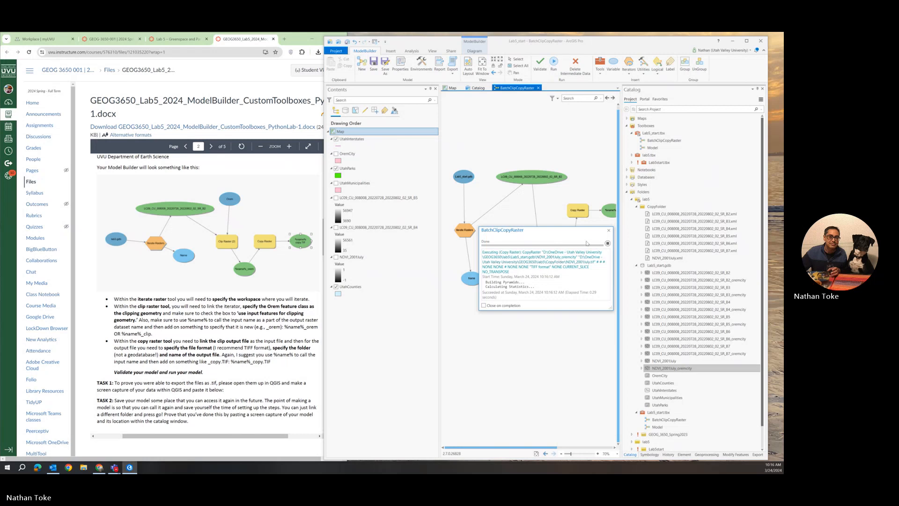
click(609, 232)
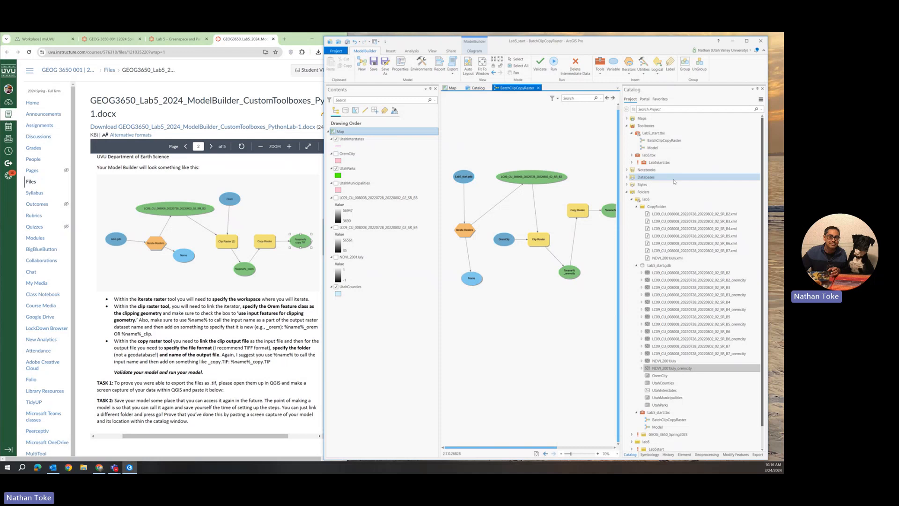
right_click(658, 206)
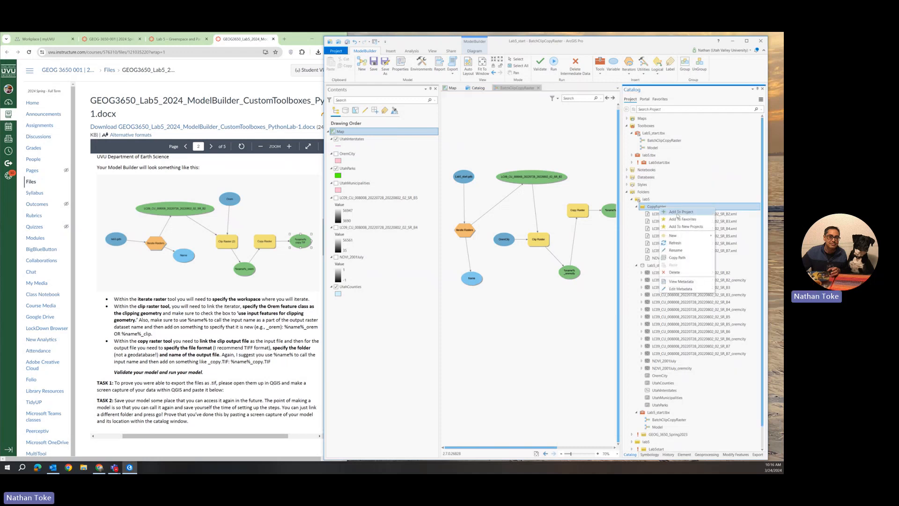
click(680, 243)
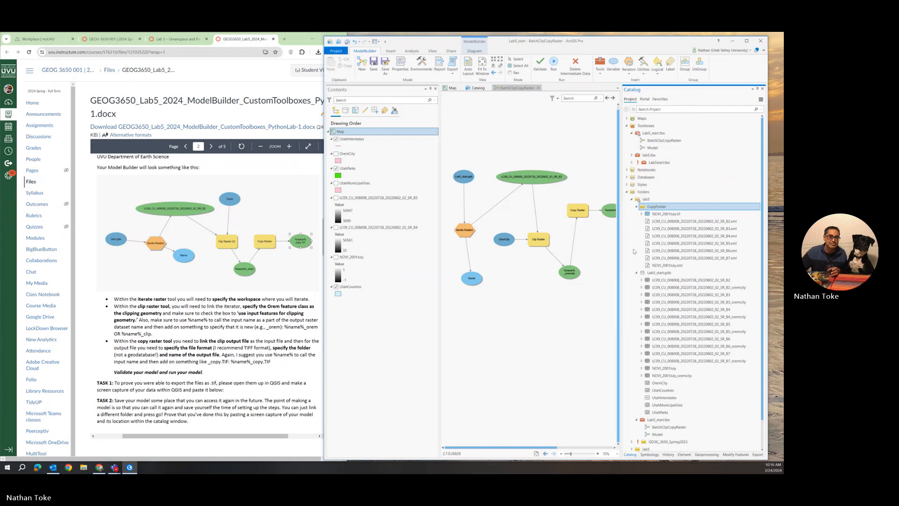
click(587, 262)
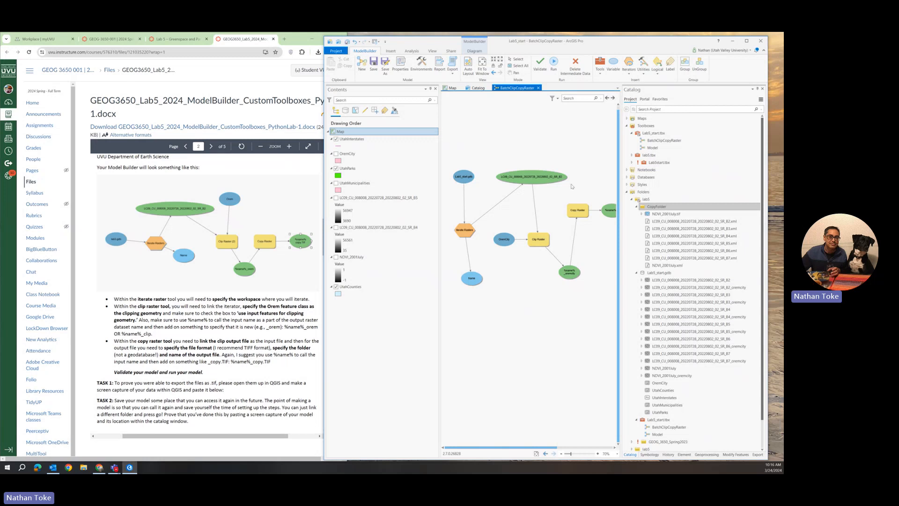
- Validate the BatchClipCopyRaster model, review the Copy Raster parameters, and run the model again
click(544, 72)
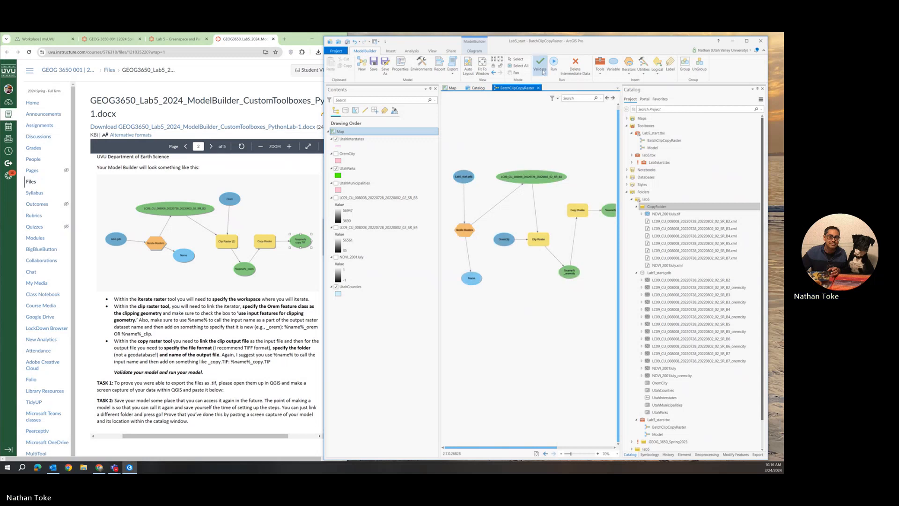
double_click(578, 210)
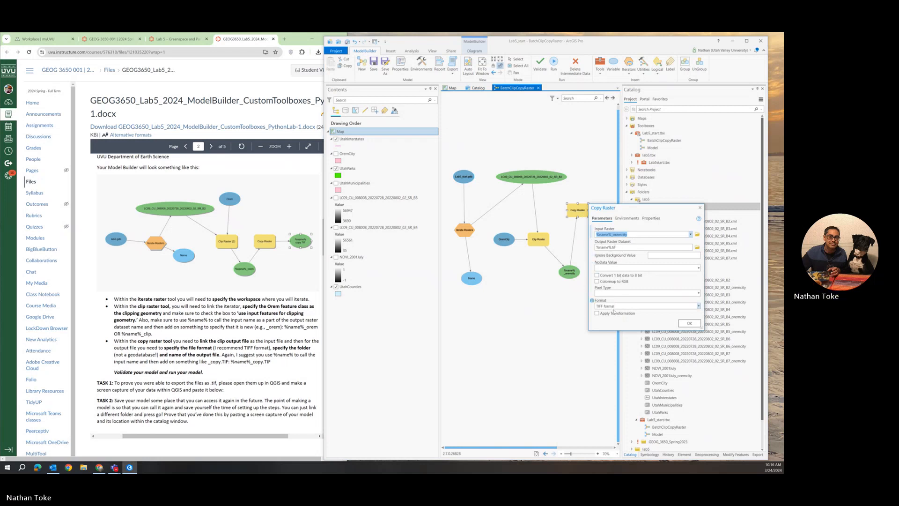
click(690, 324)
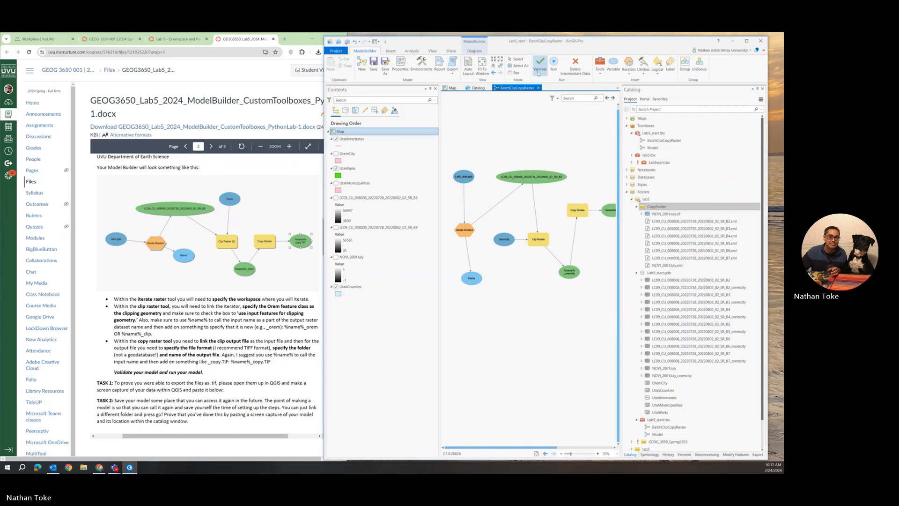
click(554, 63)
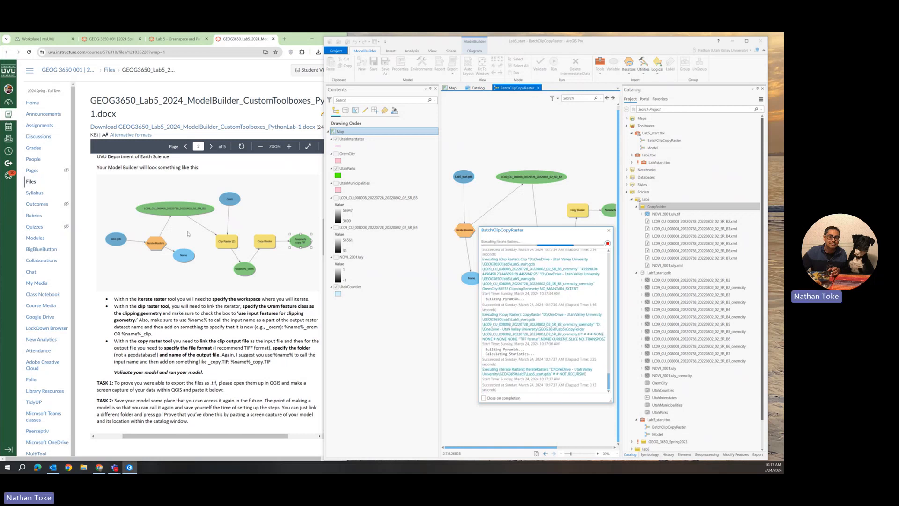
- Read the tasks and the Part 2 NDVI greenspace instructions in the lab document
scroll(188, 234, down, 5)
scroll(188, 234, down, 1)
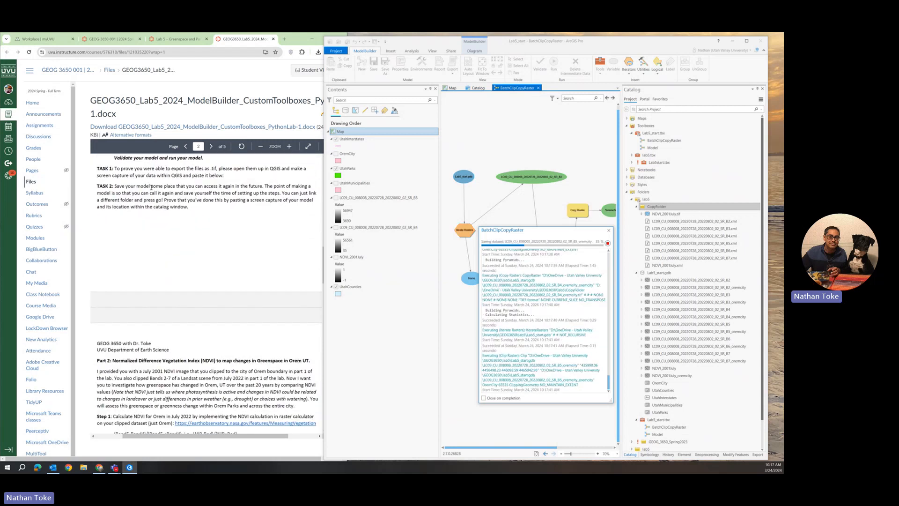
scroll(190, 220, down, 4)
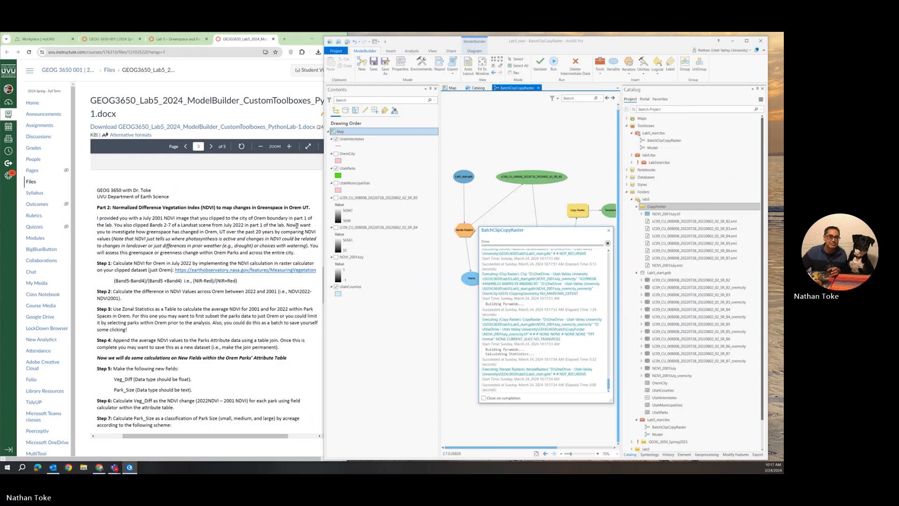
- Dismiss the finished model run report and refresh CopyFolder in the catalog to examine the exported .tif rasters
click(609, 230)
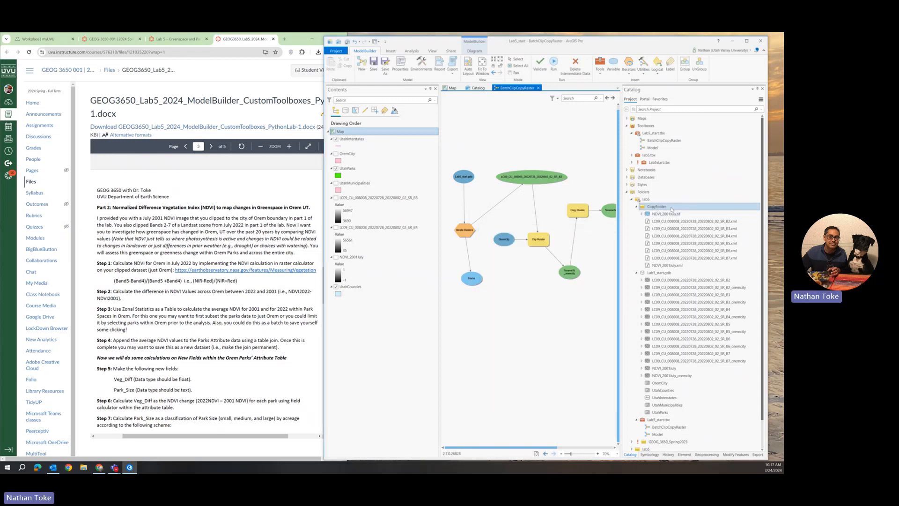
right_click(670, 208)
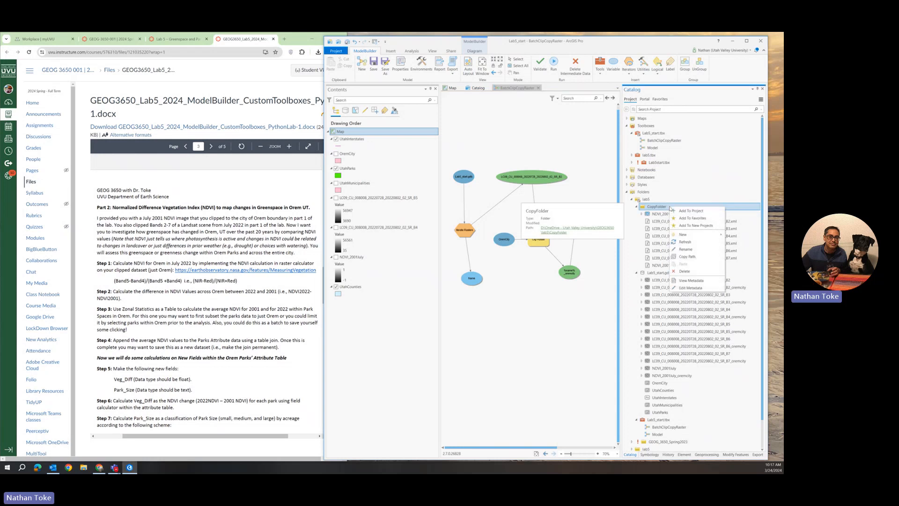
click(686, 241)
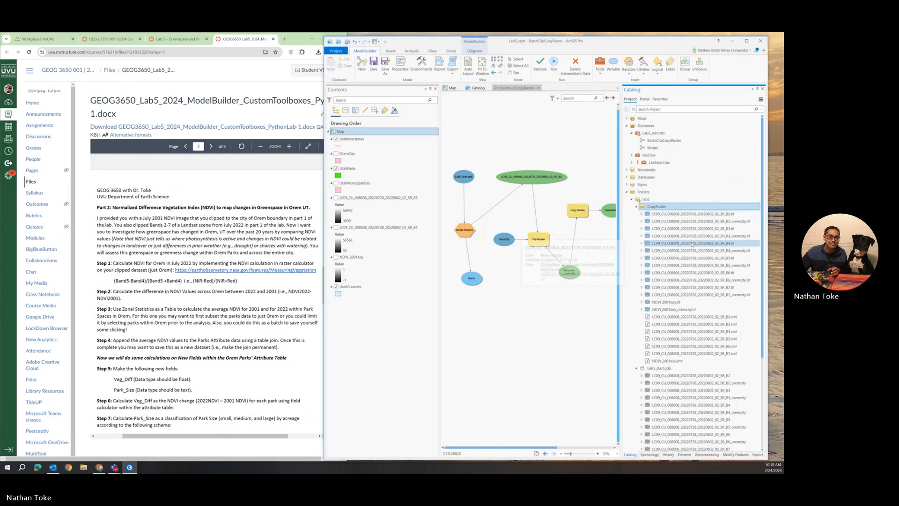
click(680, 310)
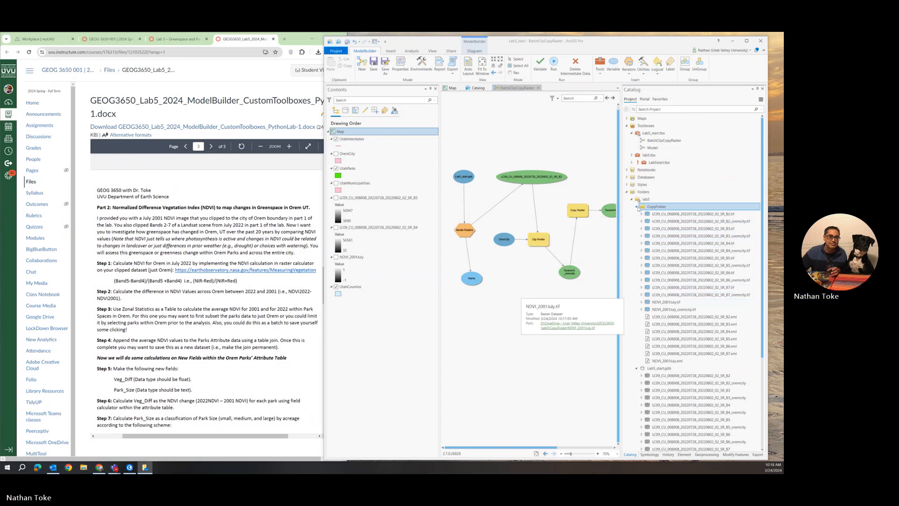
- Collapse CopyFolder and refresh Lab5_start.gdb in the catalog to examine its clipped rasters
click(638, 207)
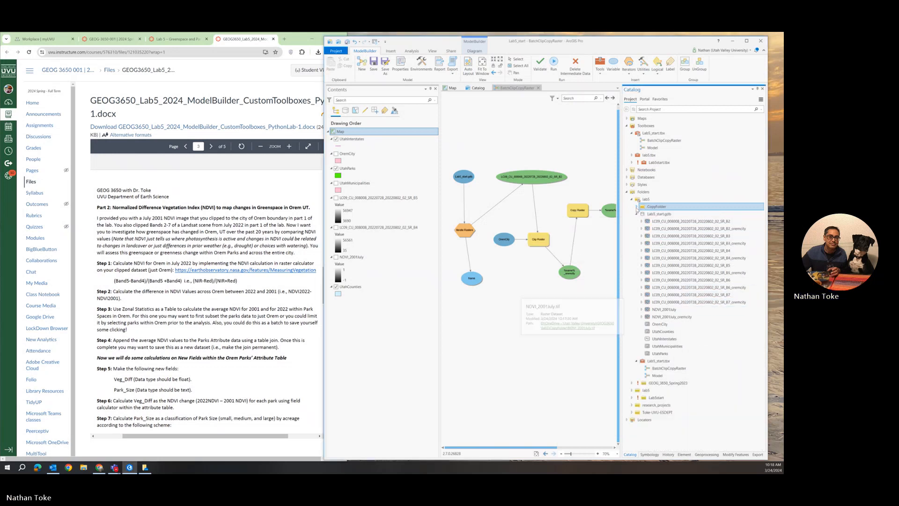
right_click(663, 215)
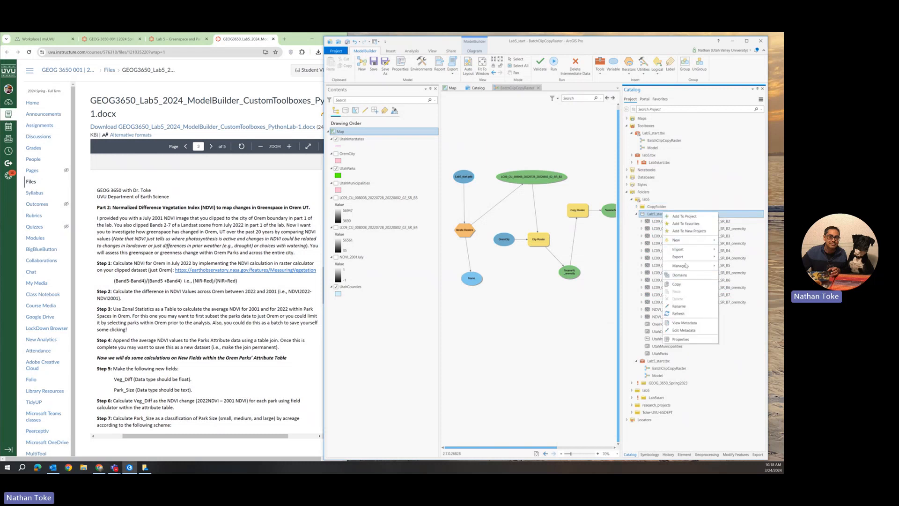
click(679, 313)
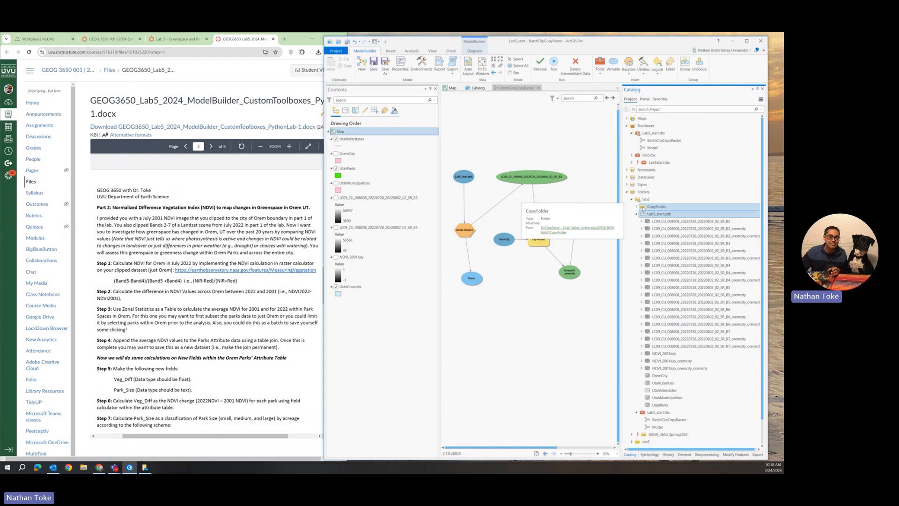
- Expand CopyFolder and add the clipped band 4 raster (SR_B4_oremcity.tif) to the map to check its extent
click(638, 206)
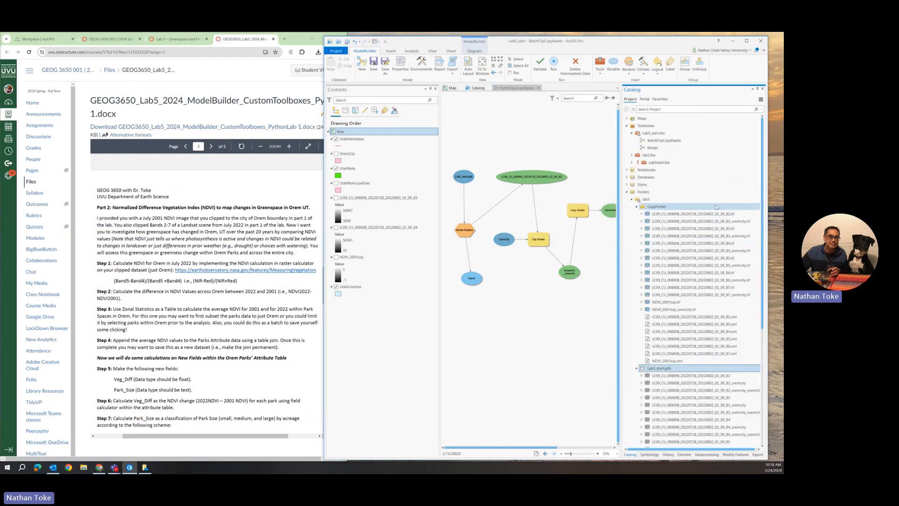
click(450, 87)
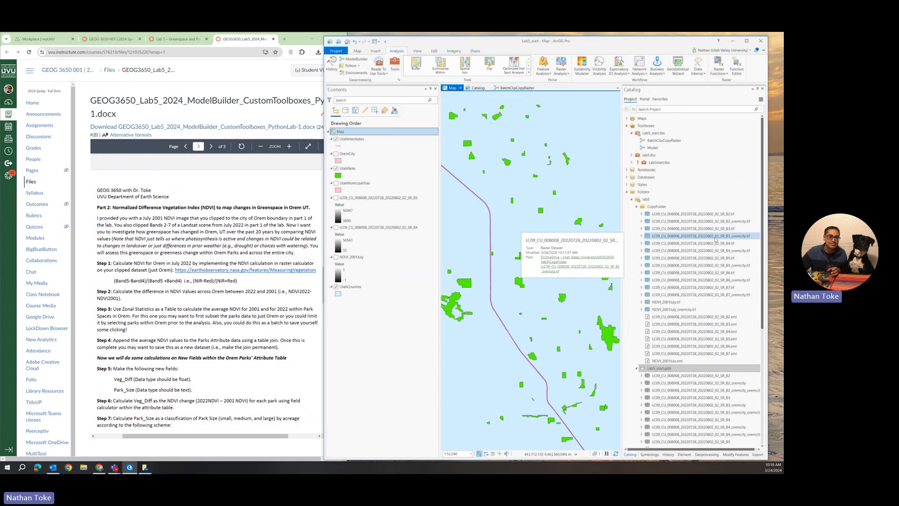
drag(702, 251, 540, 230)
scroll(538, 236, down, 4)
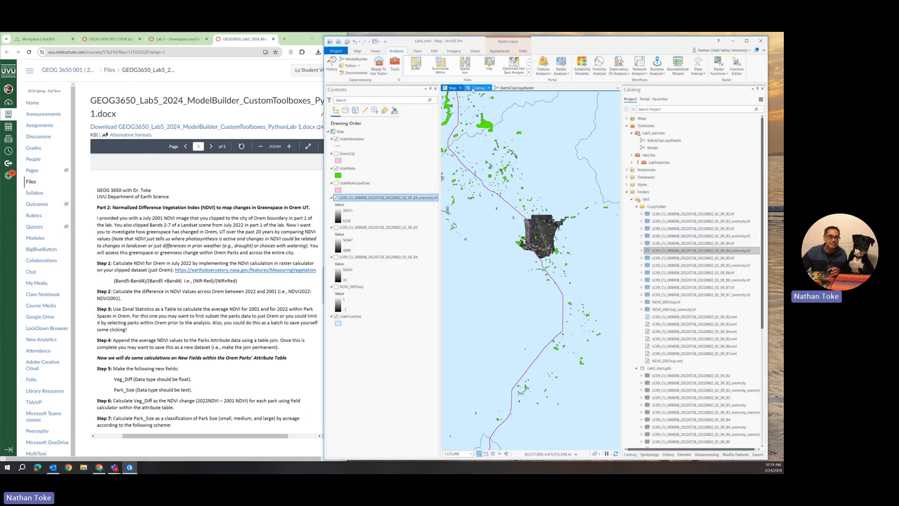
- Delete the unclipped band 2 to 7 .tif rasters and NDVI_2001July.tif from CopyFolder, keeping the _oremcity versions
click(515, 87)
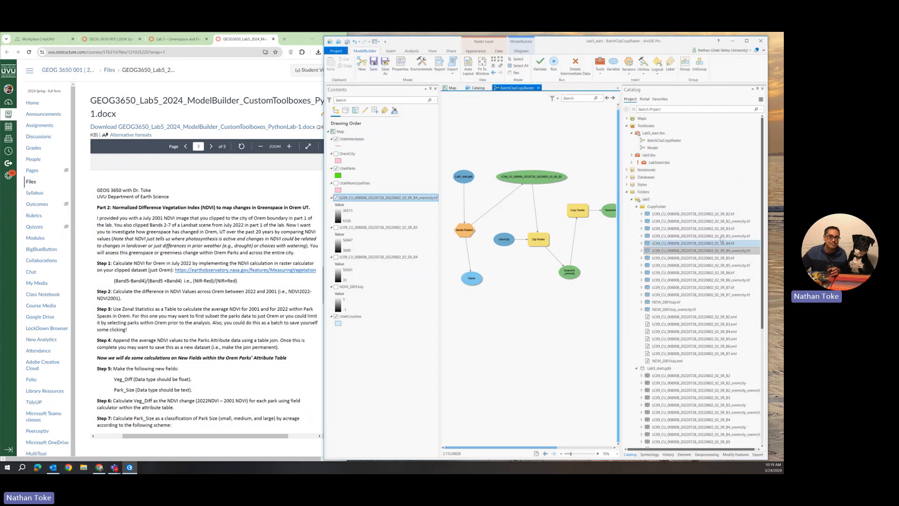
click(711, 215)
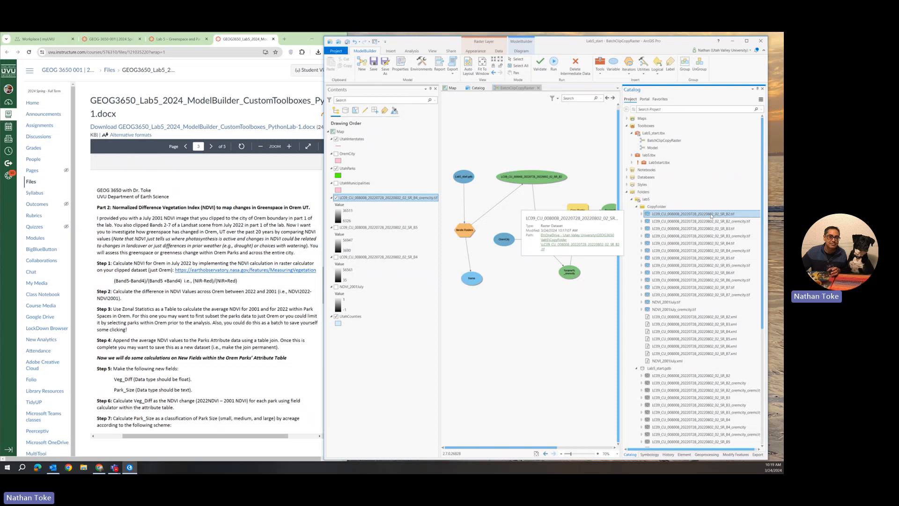
ctrl+click(714, 228)
ctrl+click(720, 243)
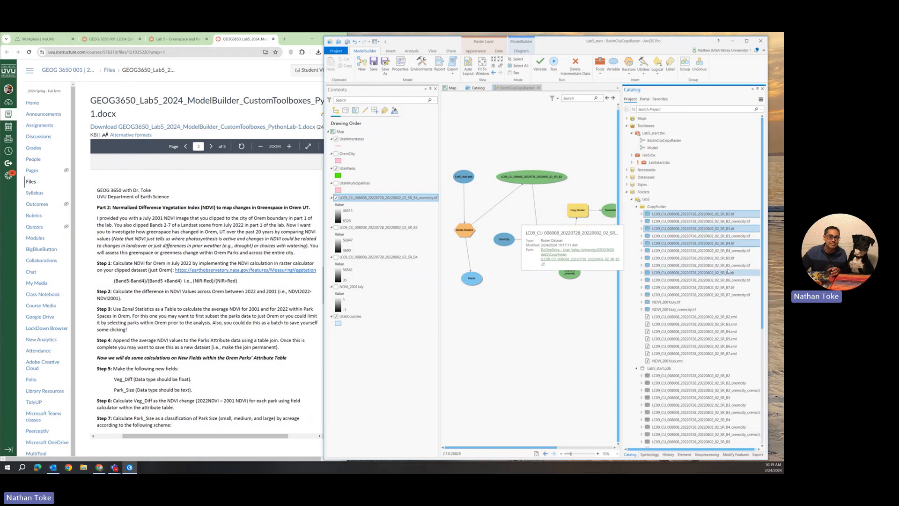
ctrl+click(724, 258)
ctrl+click(722, 272)
ctrl+click(720, 288)
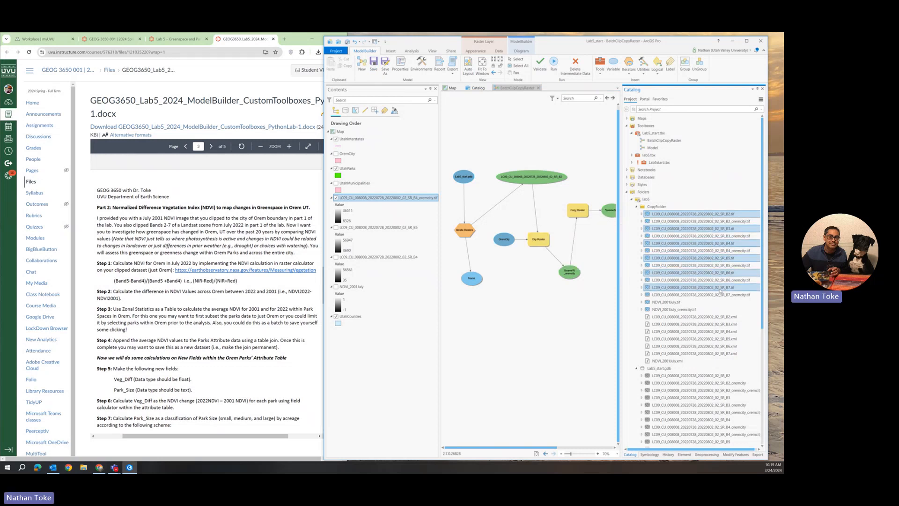
ctrl+click(676, 302)
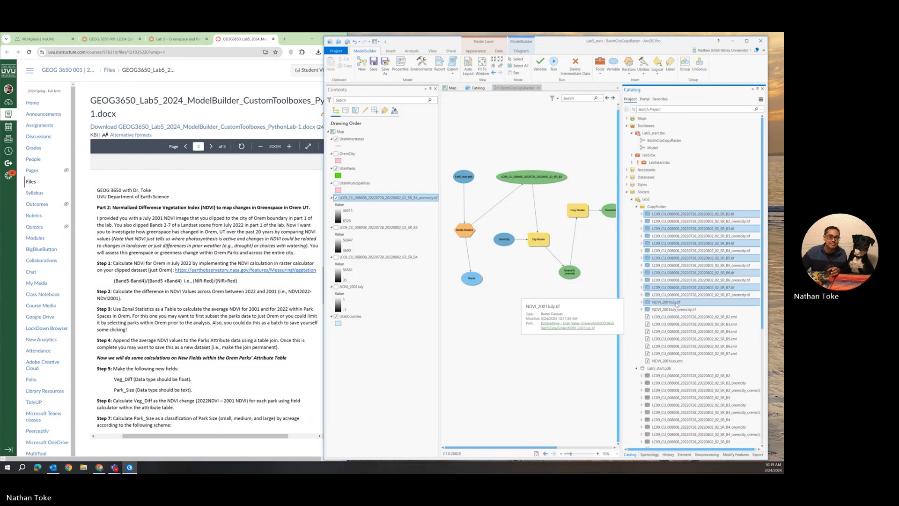
right_click(673, 305)
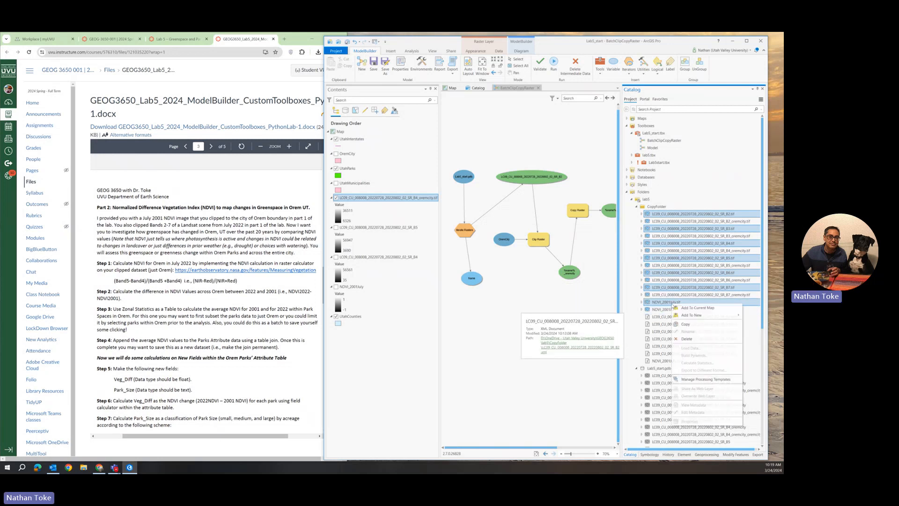
click(684, 325)
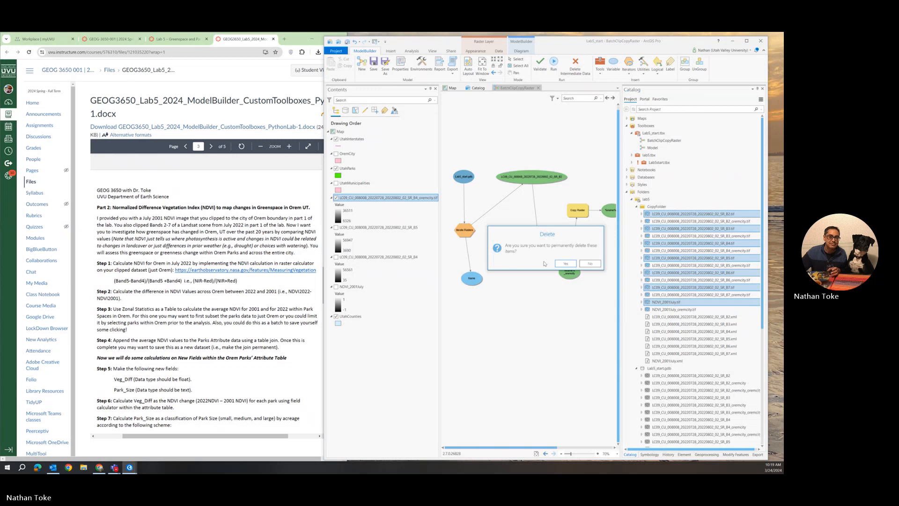
- Delete the double-clipped _oremcity_oremcity rasters for bands 2 to 7 and NDVI_2001July from Lab5_start.gdb
scroll(712, 287, down, 3)
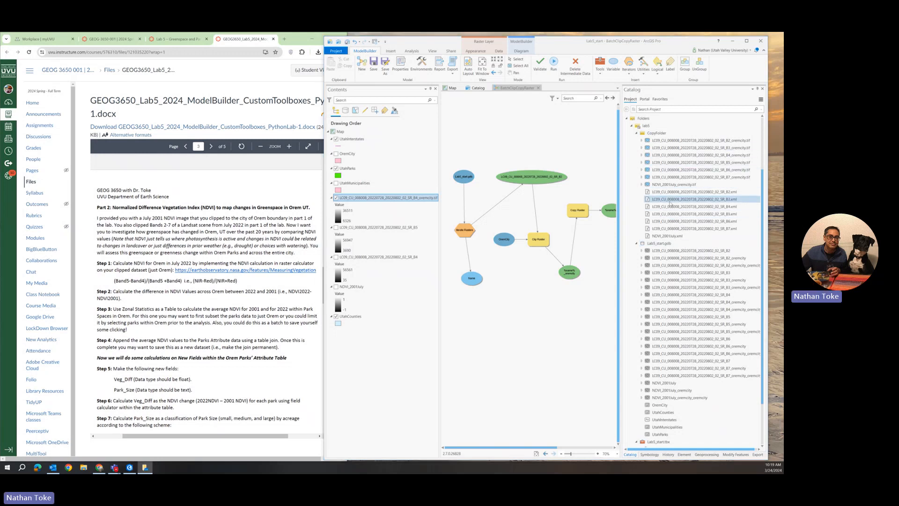
scroll(702, 234, down, 1)
scroll(706, 240, down, 1)
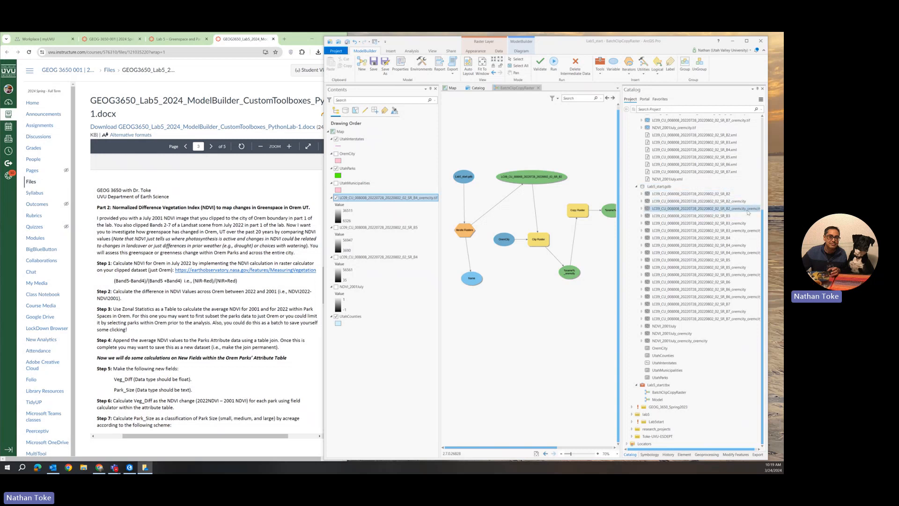
click(748, 208)
ctrl+click(742, 230)
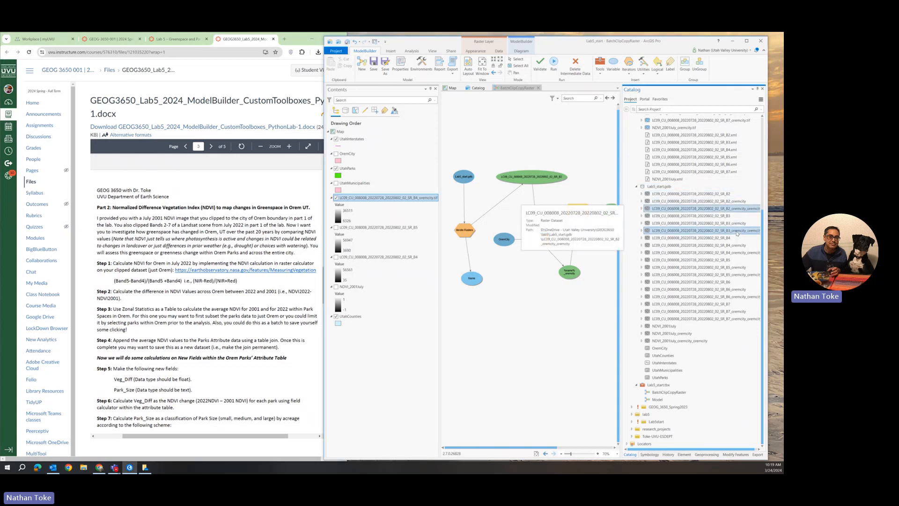
ctrl+click(737, 253)
ctrl+click(739, 274)
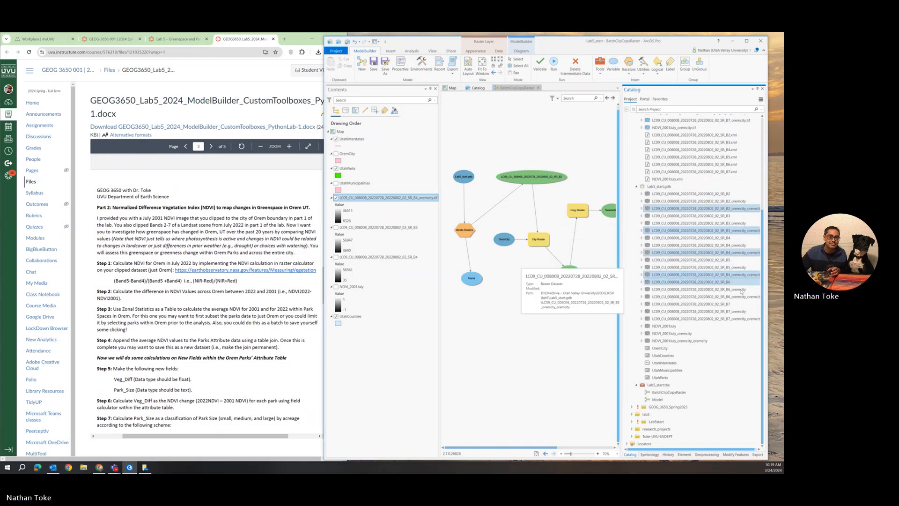
ctrl+click(740, 296)
ctrl+click(744, 319)
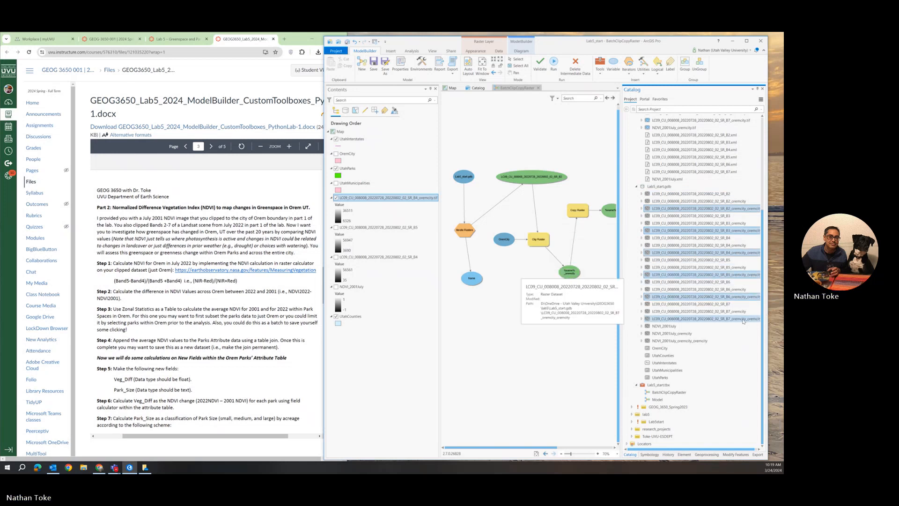
ctrl+click(698, 341)
right_click(698, 341)
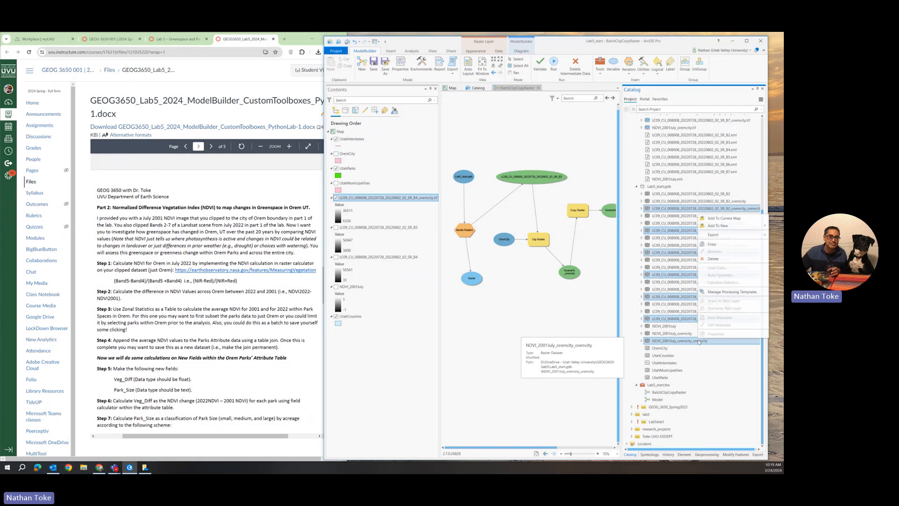
click(712, 259)
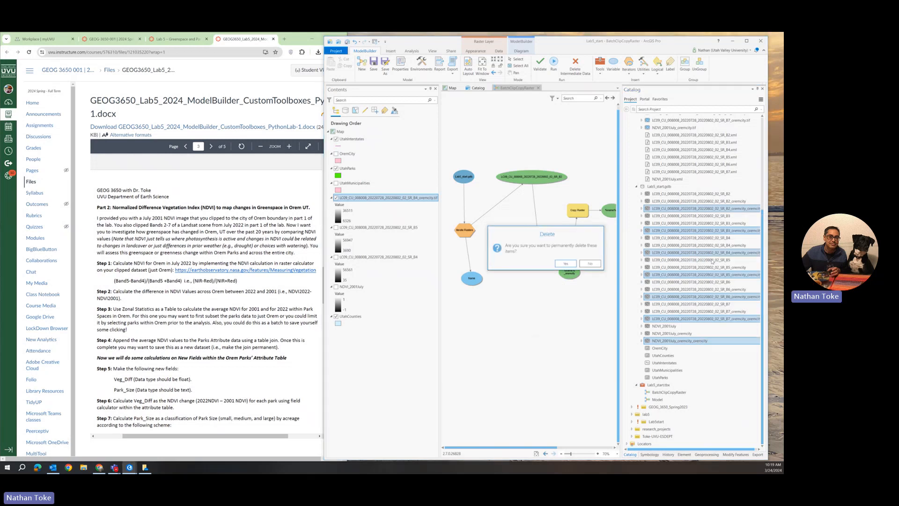
click(566, 264)
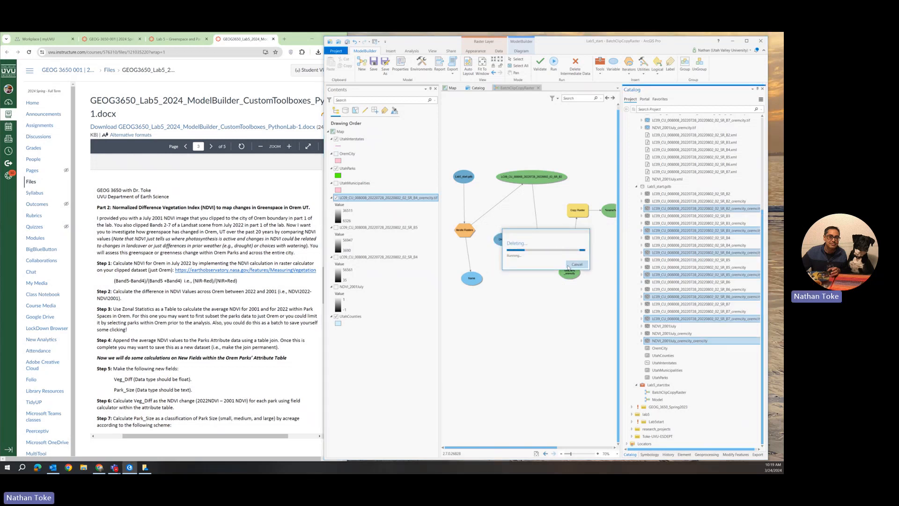